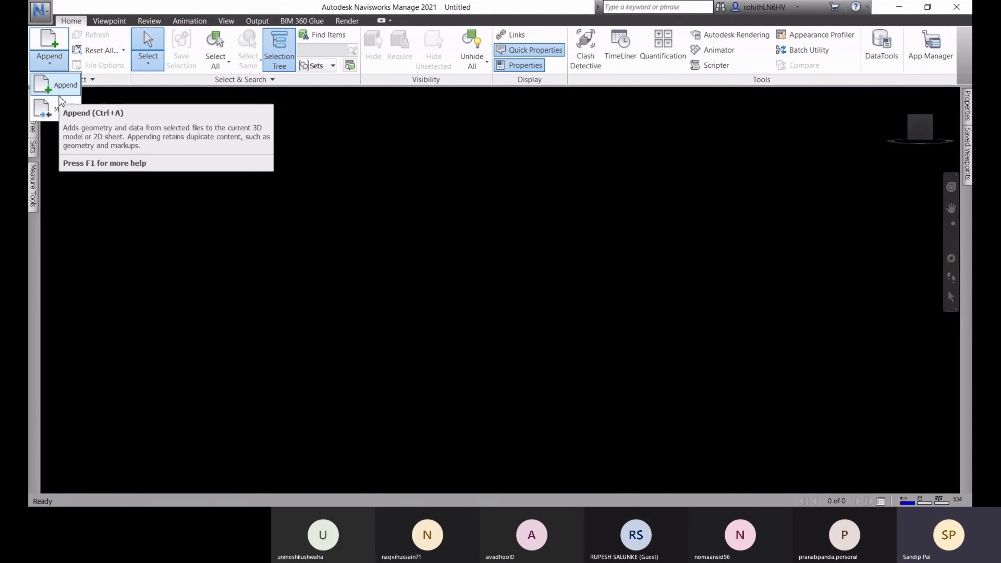
Start appending models, filtering the file browser to Revit files in the Revit folder
click(63, 86)
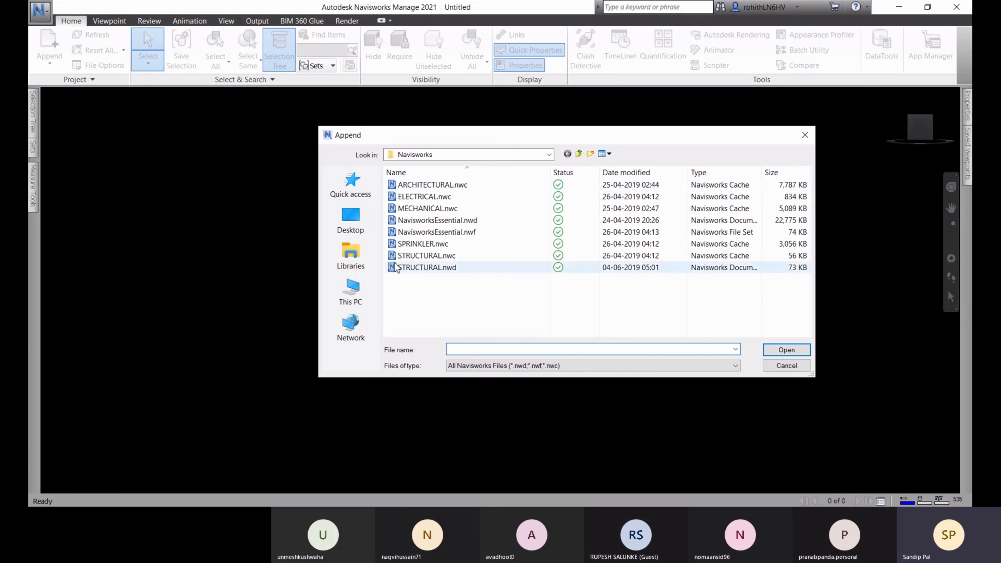
click(572, 366)
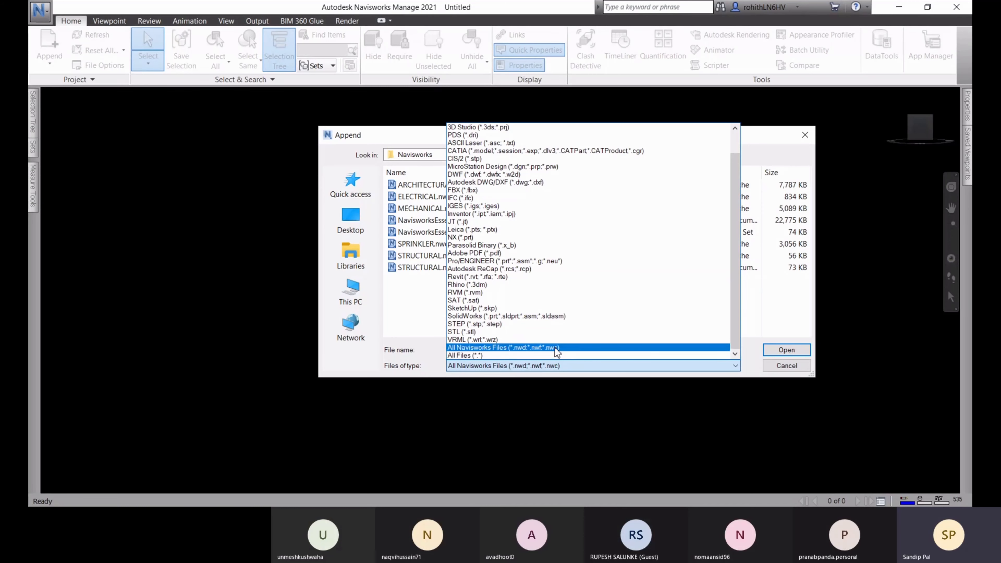
click(471, 277)
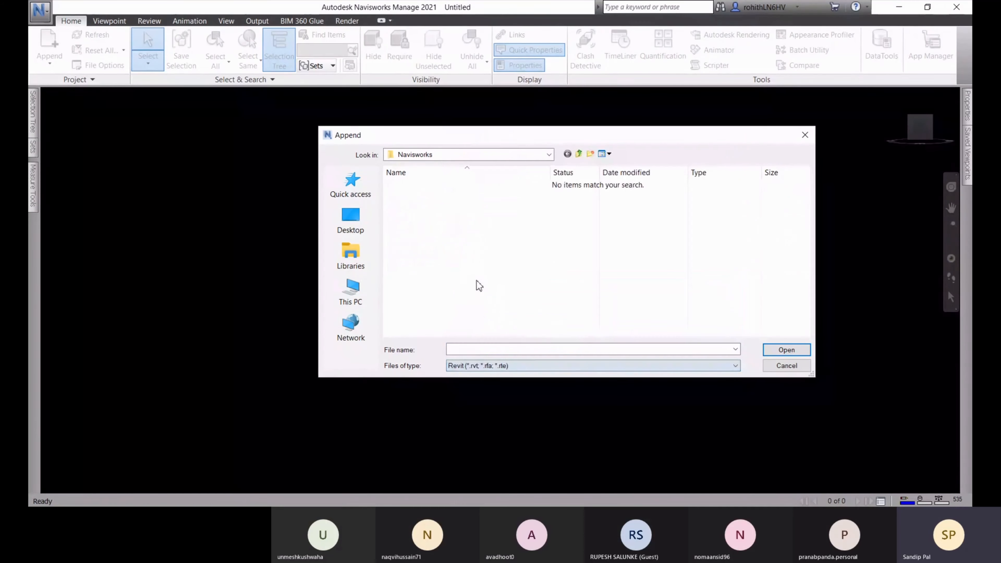
click(549, 157)
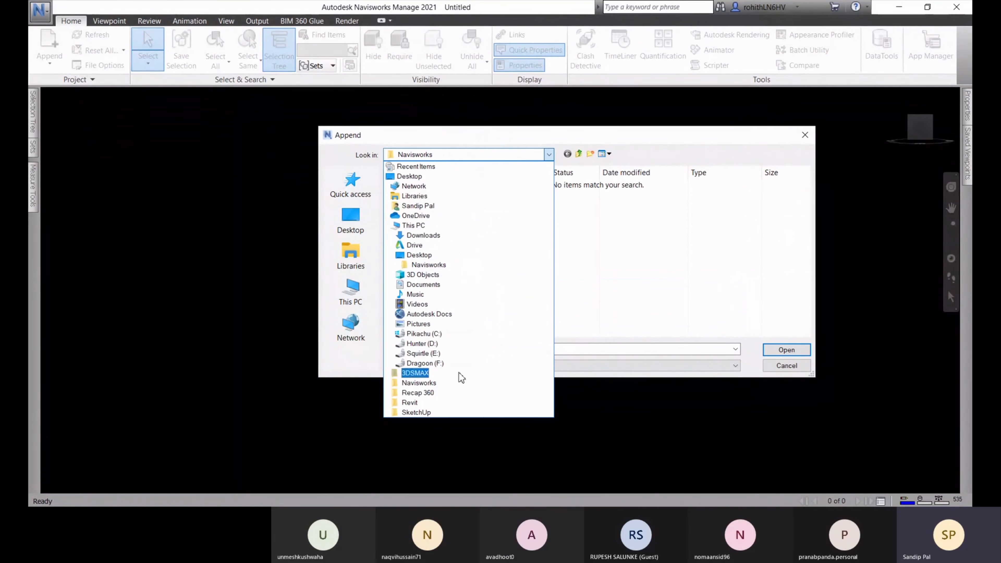
click(457, 402)
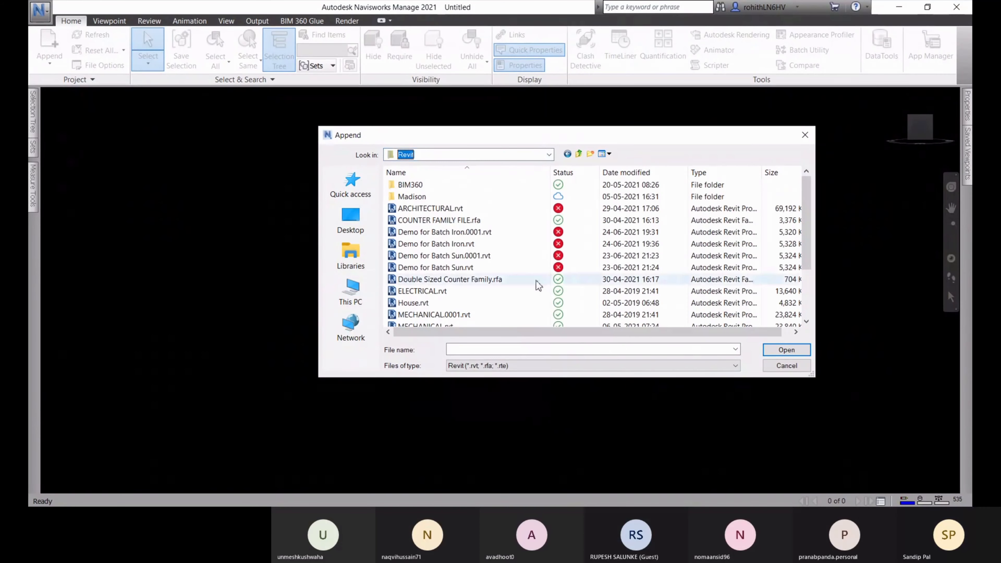
Select ARCHITECTURAL.rvt and STRUCTURAL.rvt together for appending
scroll(481, 264, down, 1)
scroll(447, 257, up, 1)
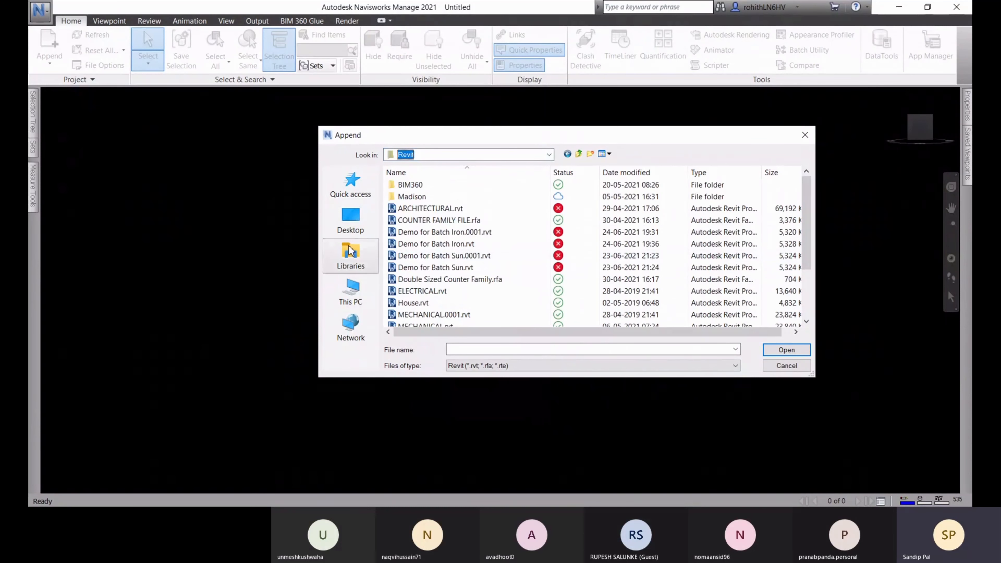
click(431, 208)
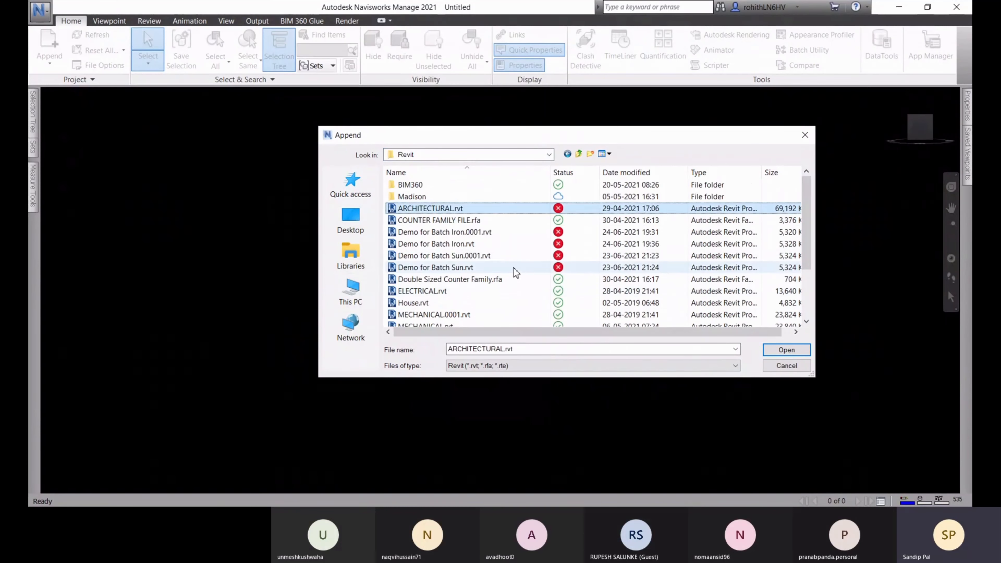
scroll(516, 272, down, 2)
ctrl+click(437, 315)
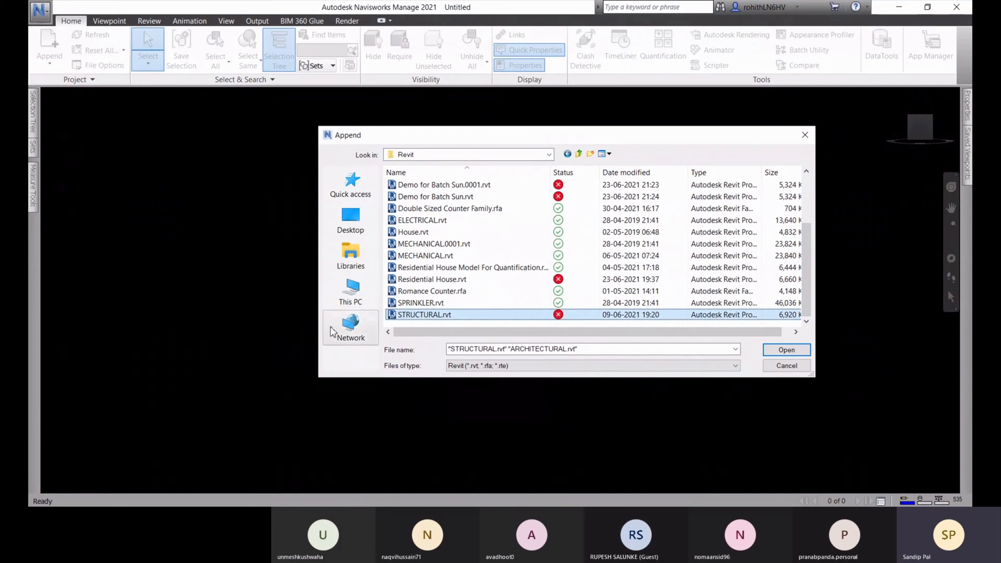
scroll(508, 287, up, 1)
scroll(502, 276, down, 1)
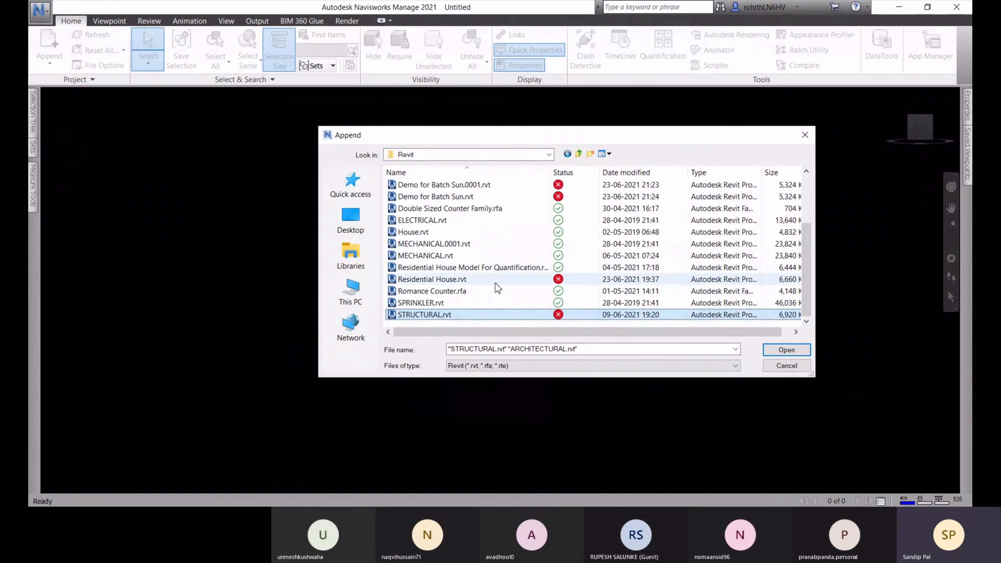
scroll(498, 288, up, 2)
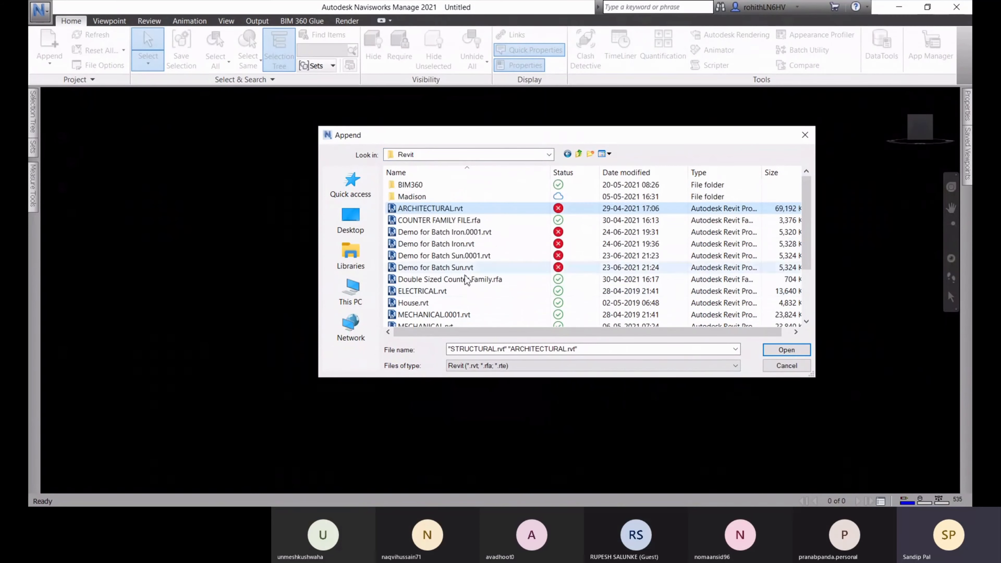
Load the two Revit models and view the building from the side
click(787, 350)
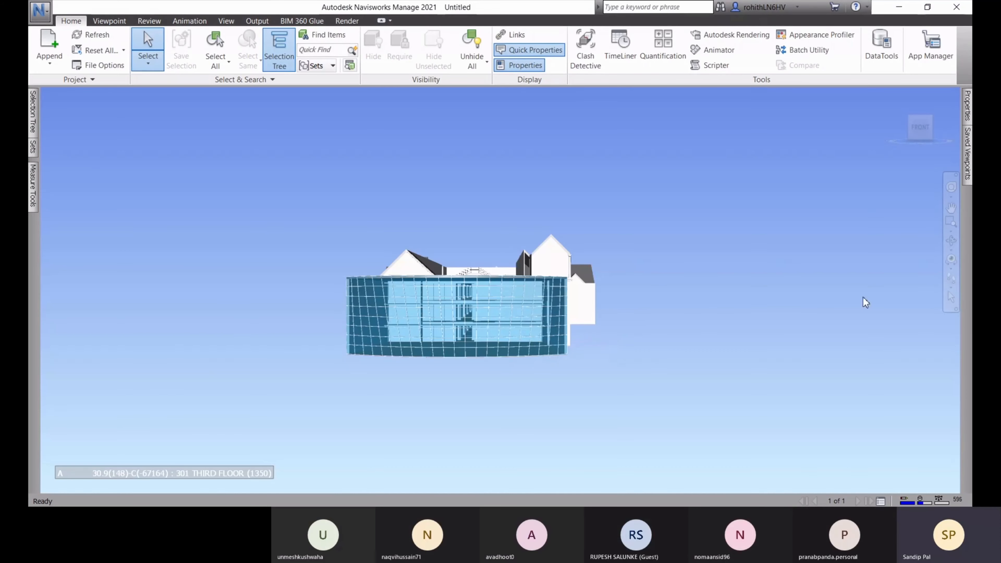
shift+middle_drag(676, 351, 445, 362)
scroll(453, 355, up, 3)
scroll(453, 358, up, 4)
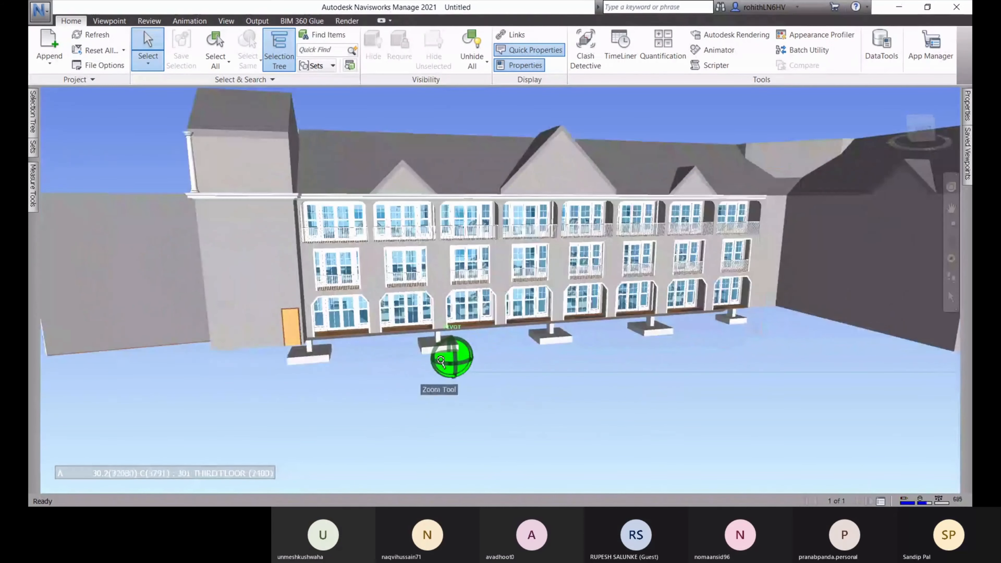
Expand ARCHITECTURAL.rvt's levels in the Selection Tree; briefly expand and collapse STRUCTURAL.rvt
mouse_move(33, 115)
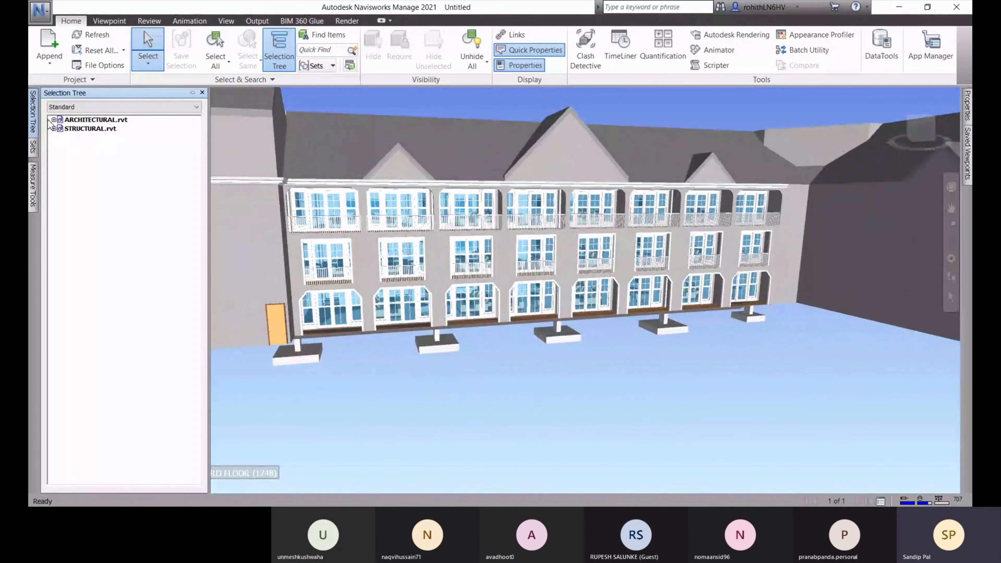
click(54, 120)
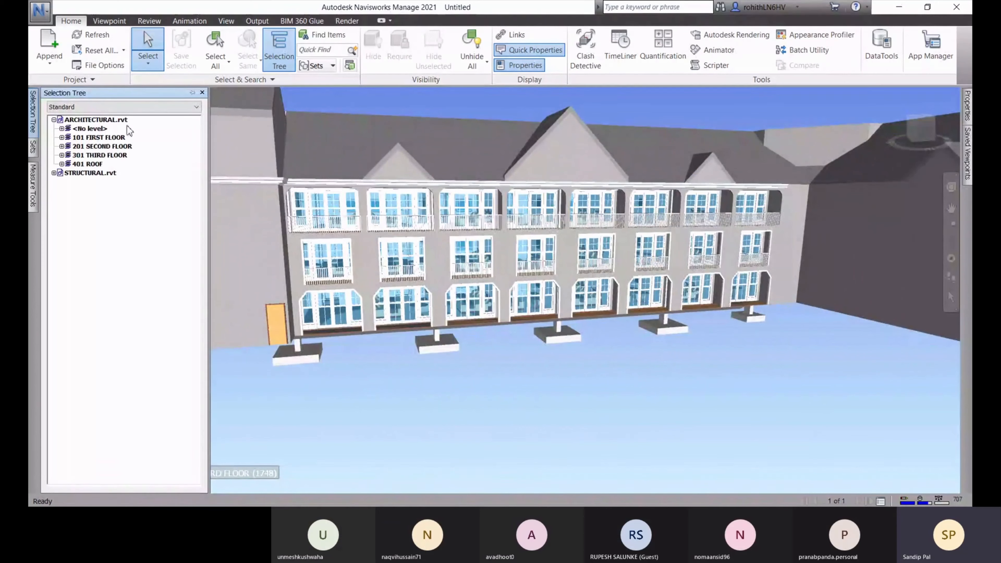
click(53, 172)
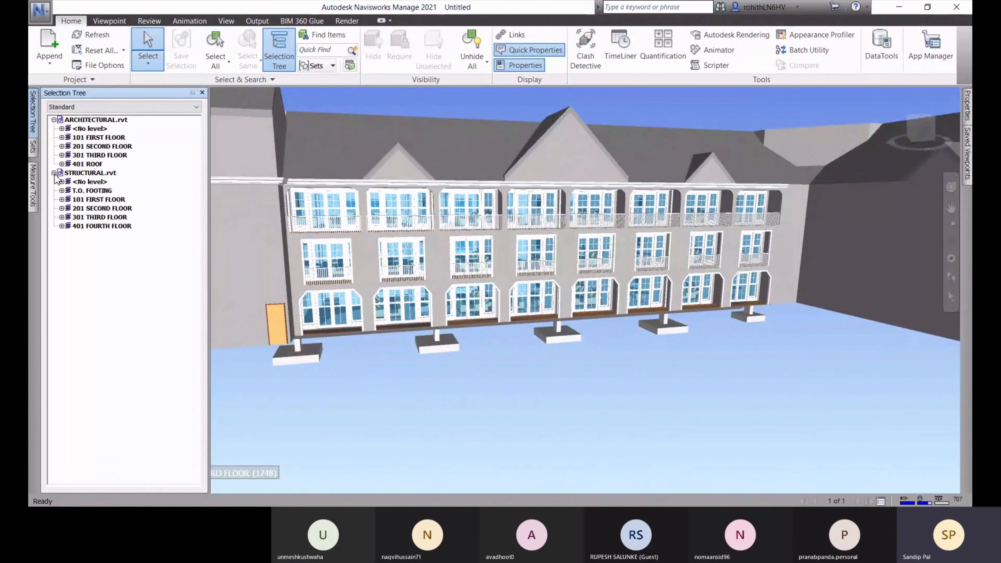
click(53, 173)
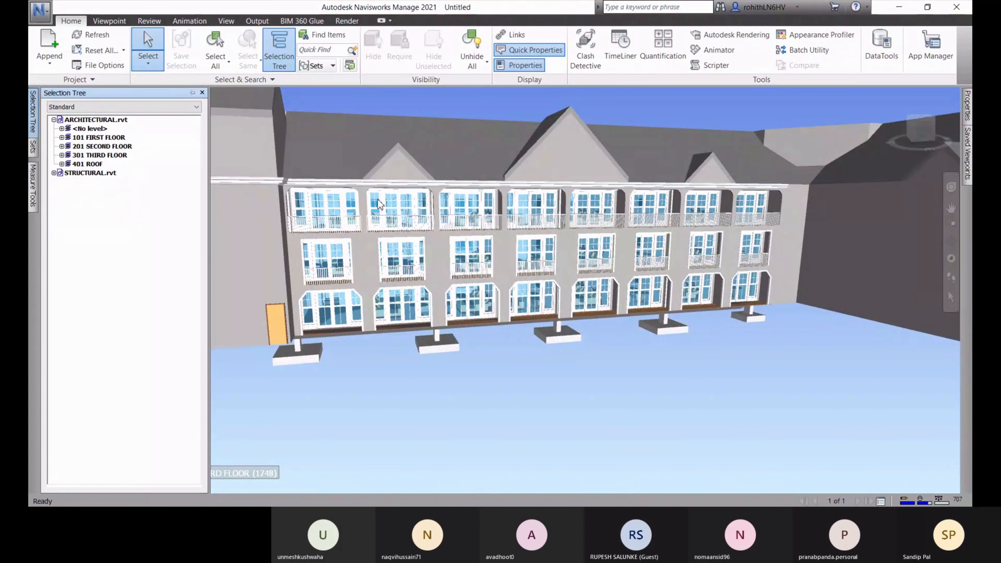
scroll(534, 350, down, 3)
shift+middle_drag(448, 394, 617, 318)
shift+middle_drag(542, 315, 553, 381)
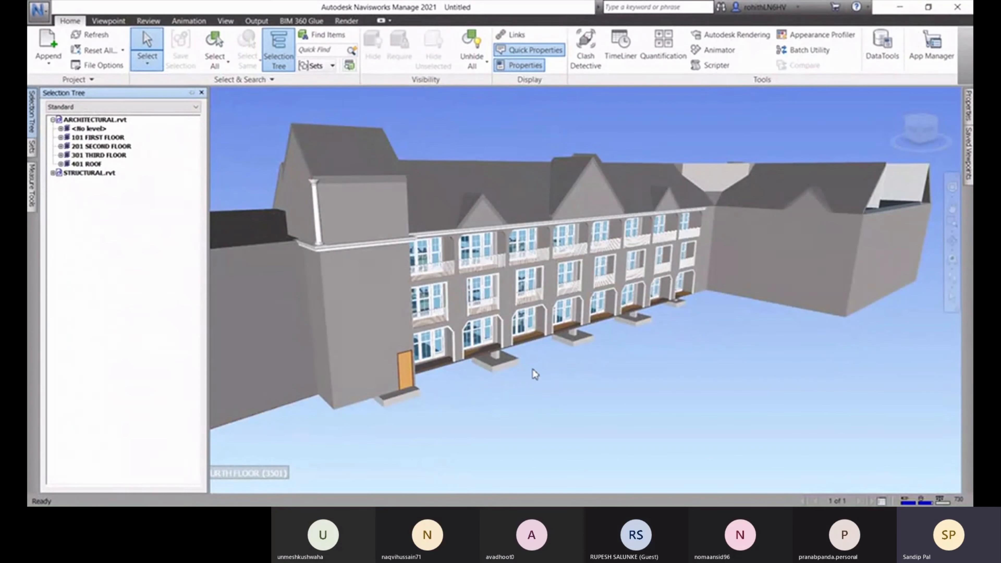
click(39, 9)
click(200, 277)
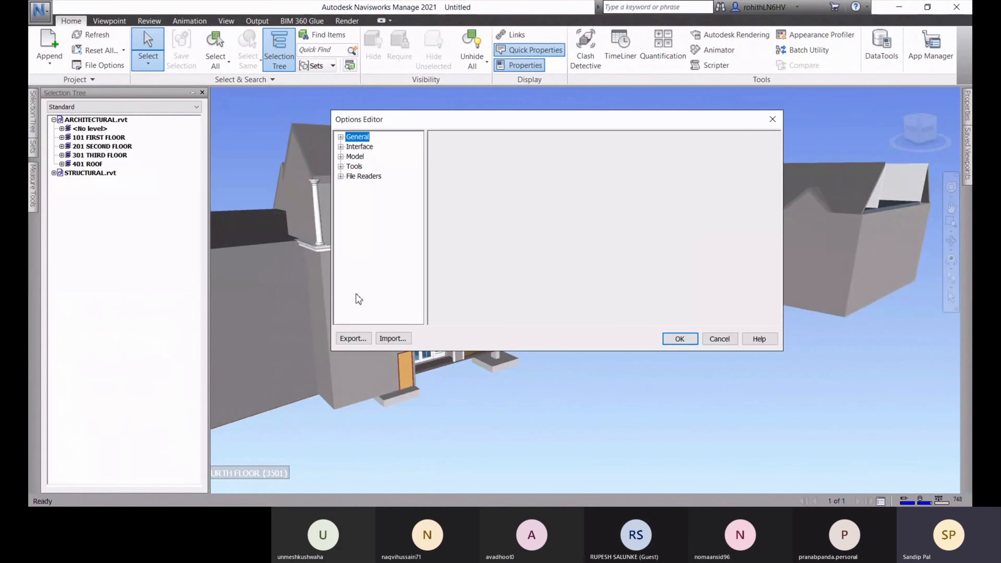
click(342, 176)
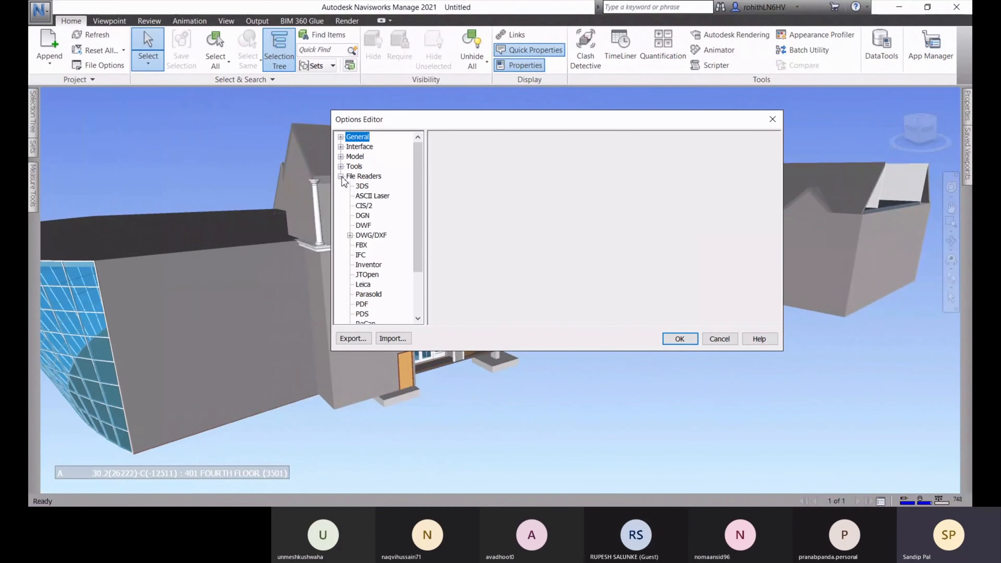
drag(418, 189, 418, 231)
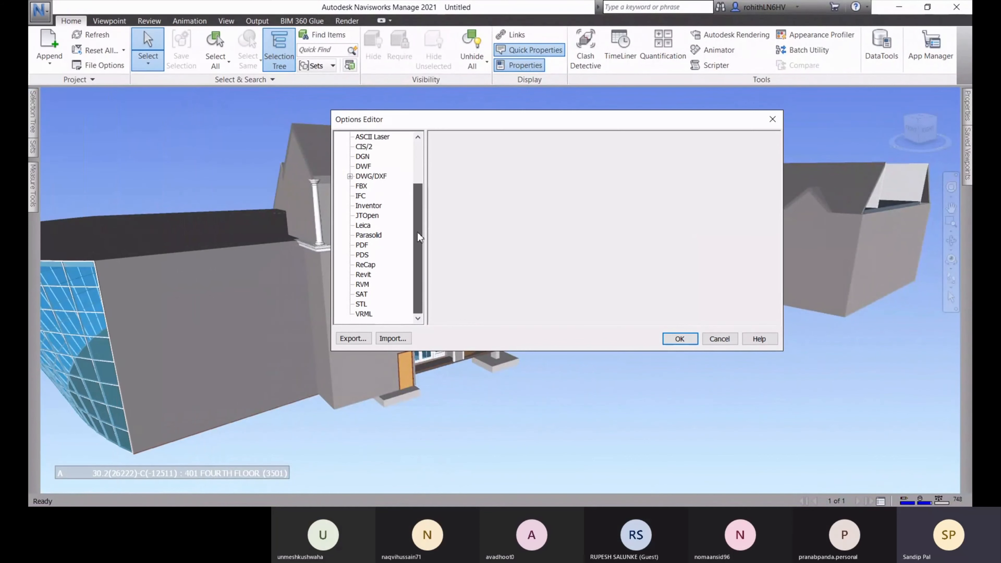
click(363, 275)
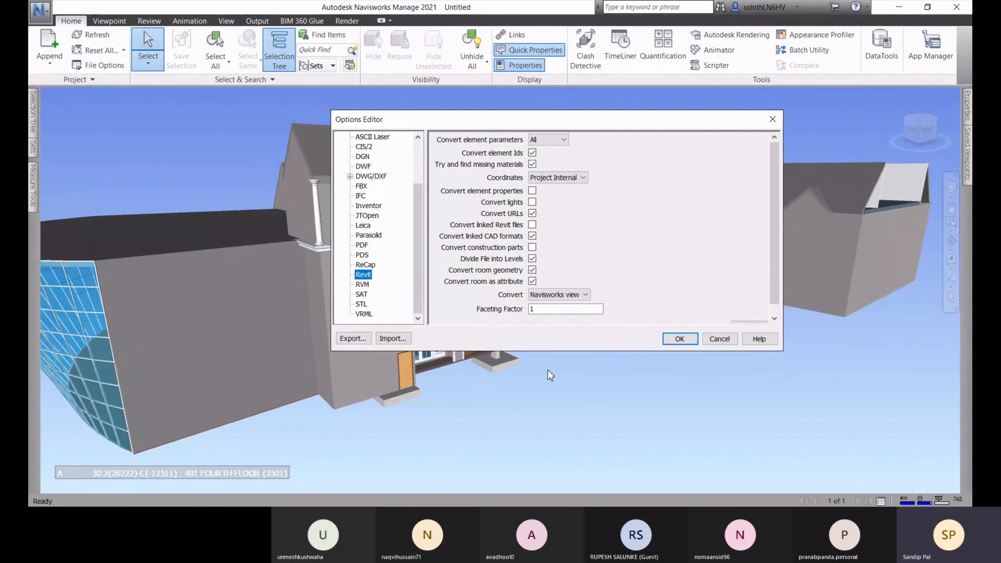
click(689, 341)
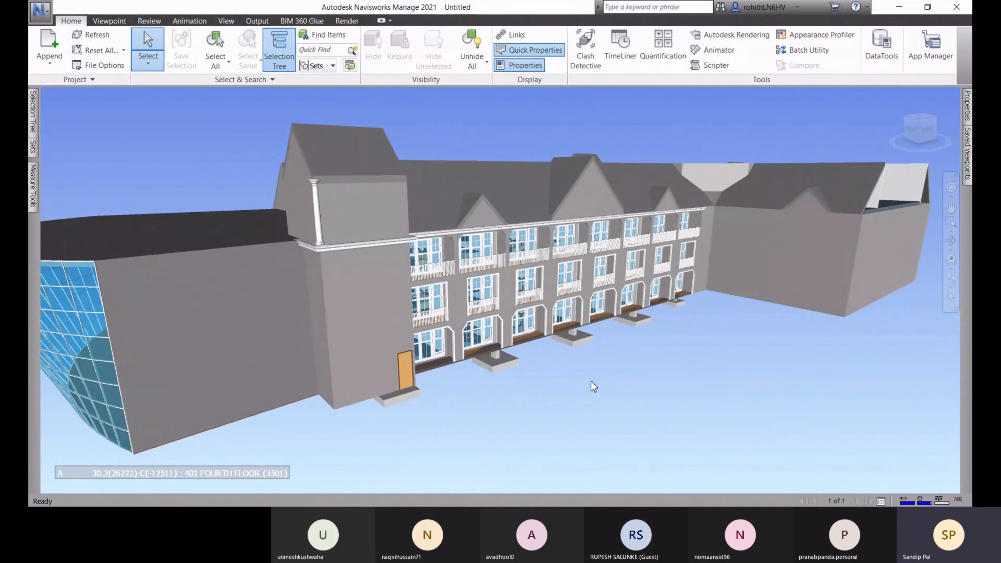
Begin saving the project from the application menu and list the save formats
click(40, 9)
click(77, 93)
click(524, 366)
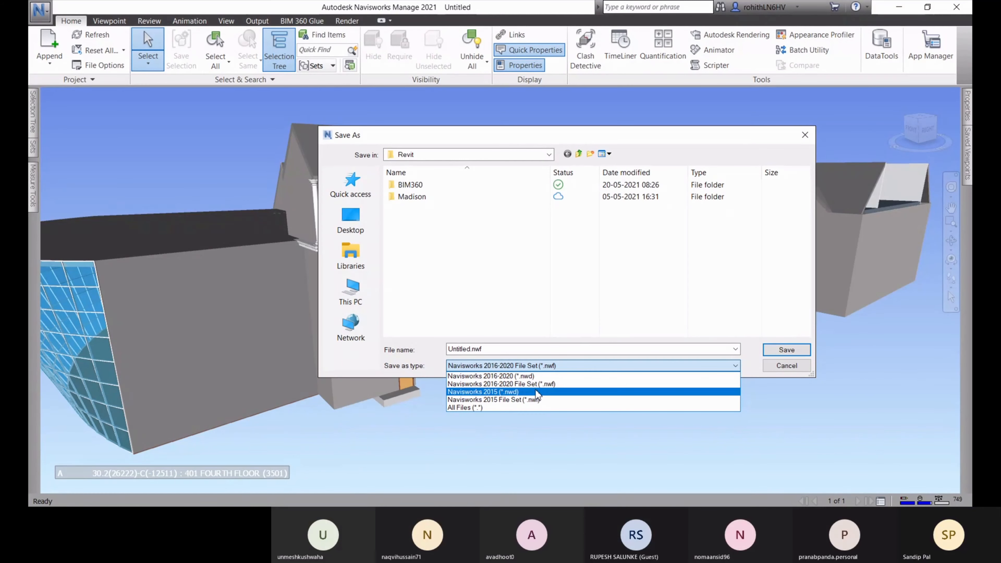
Keep the 2016-2020 File Set format and make the Revit folder the save location
click(551, 384)
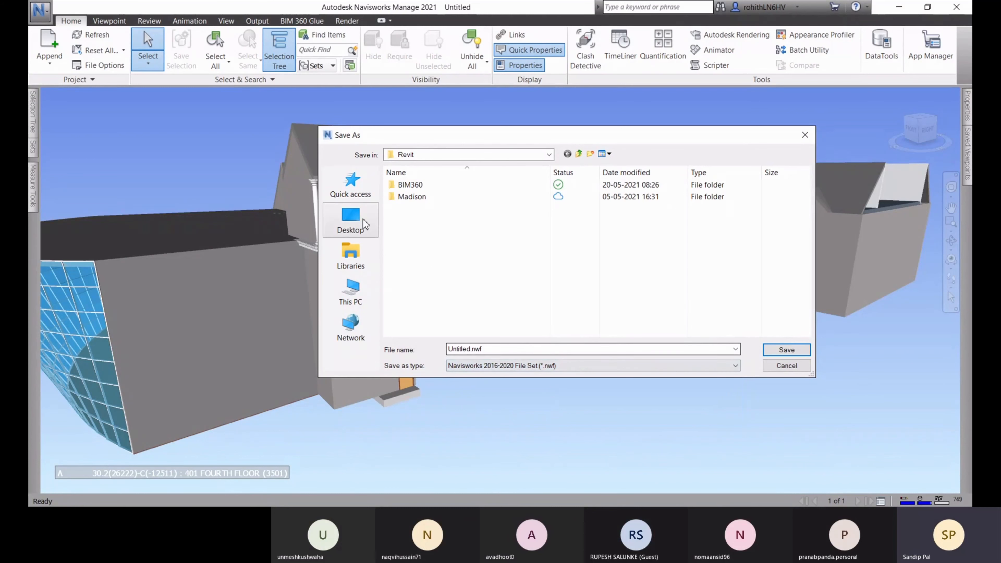
click(355, 230)
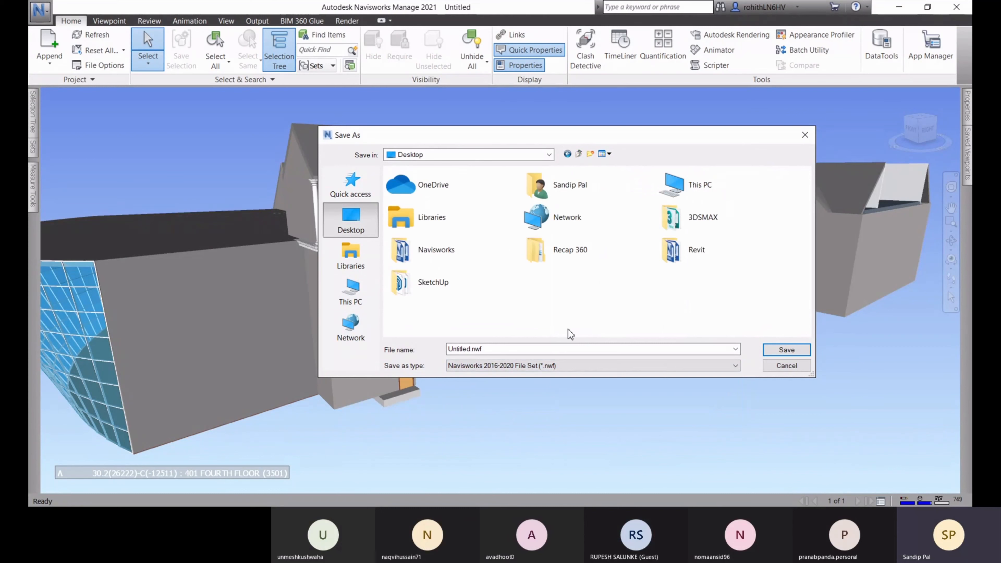
click(484, 349)
drag(498, 137, 643, 117)
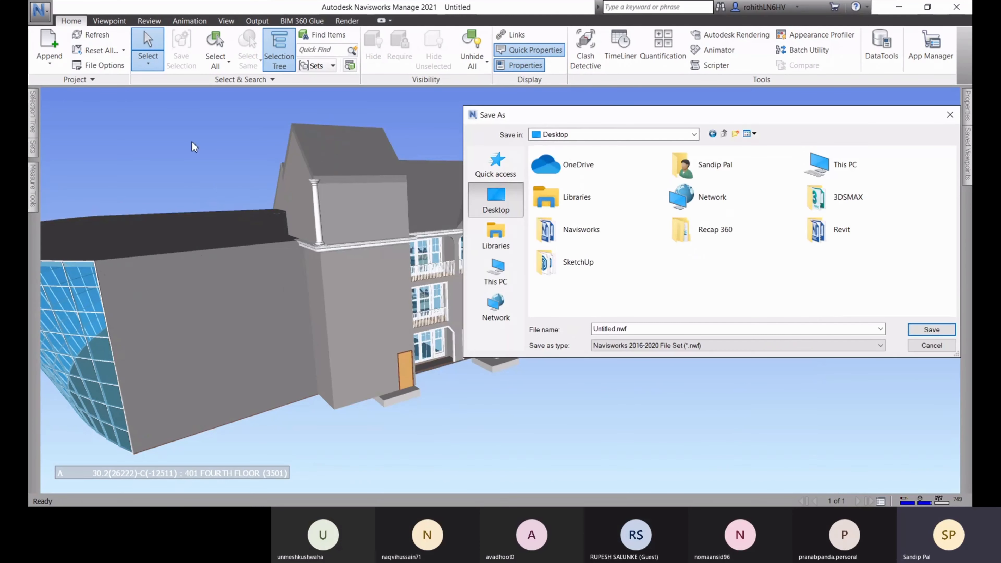
drag(720, 117, 624, 134)
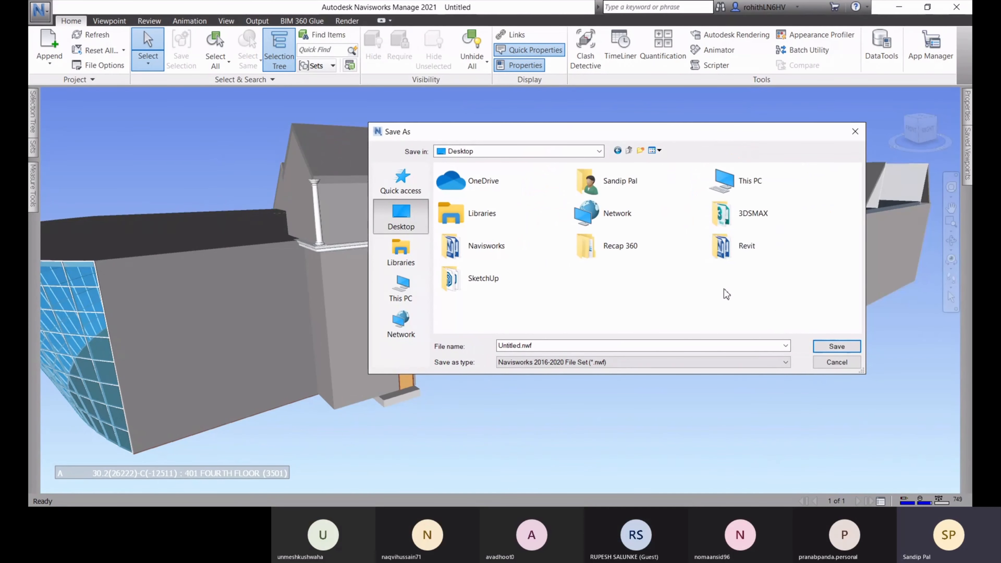
double_click(737, 248)
Rename the file from Untitled to Demo ARCH+STRUC.nwf
click(521, 345)
click(523, 346)
drag(522, 346, 465, 349)
text(Dem)
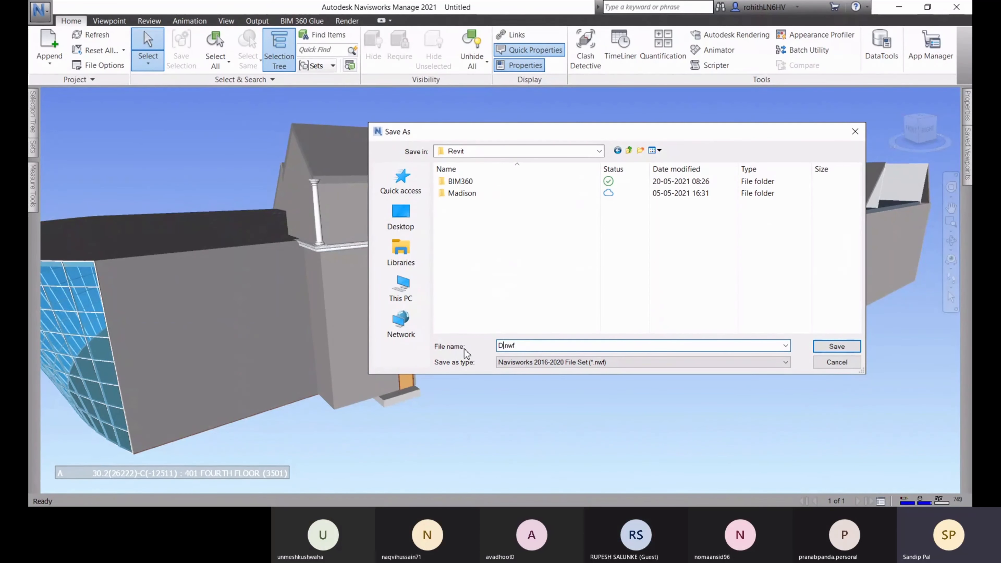
text(o AR)
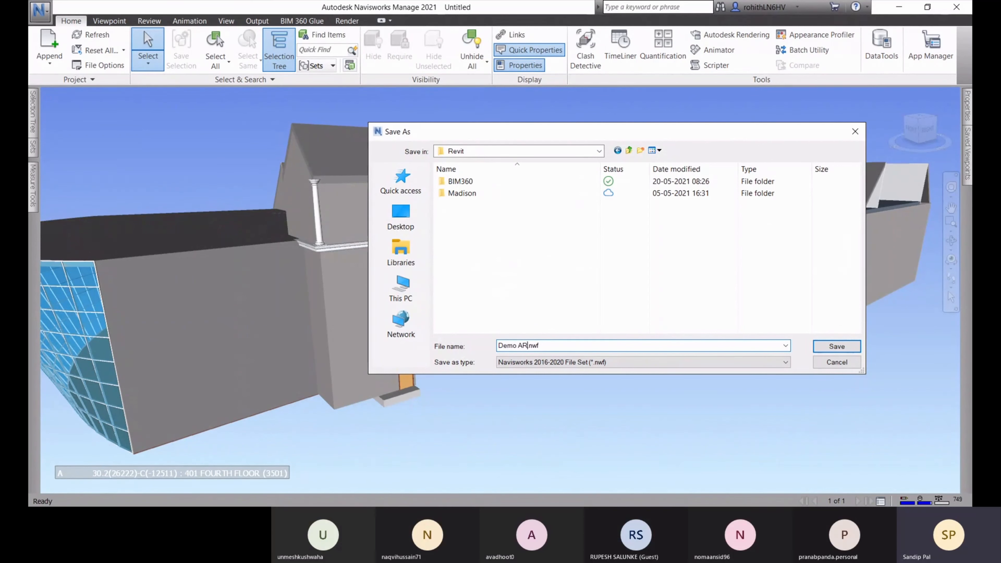
text(CH+St)
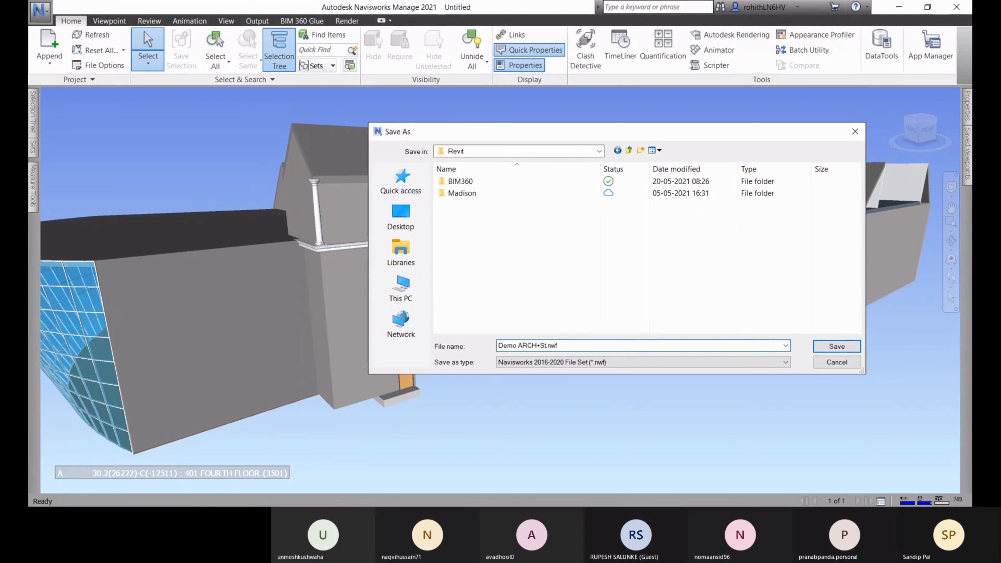
key(BackSpace)
text(TRUC)
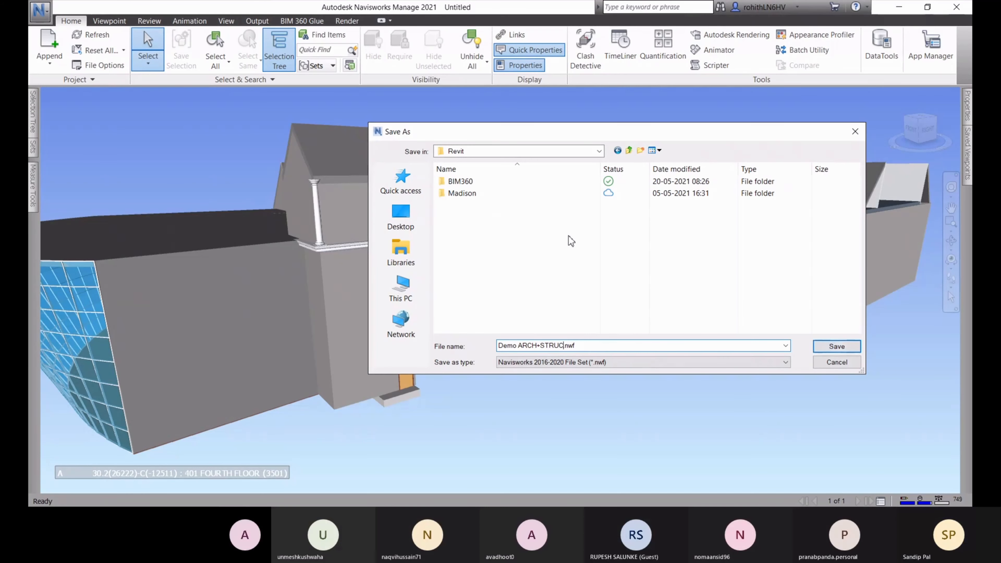
Save as Demo ARCH+STRUC.nwf, then Refresh to reload the appended model files
click(835, 347)
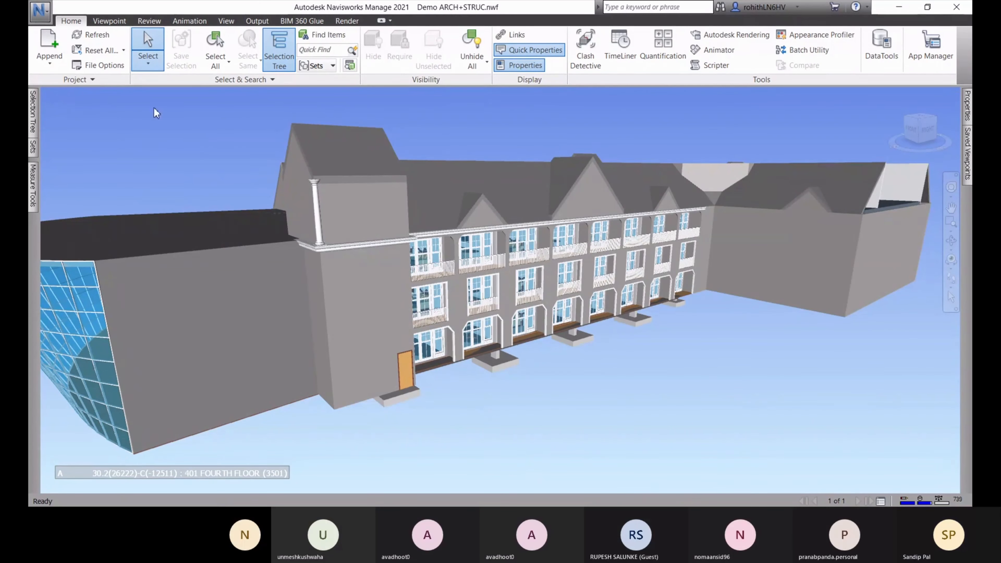
click(100, 37)
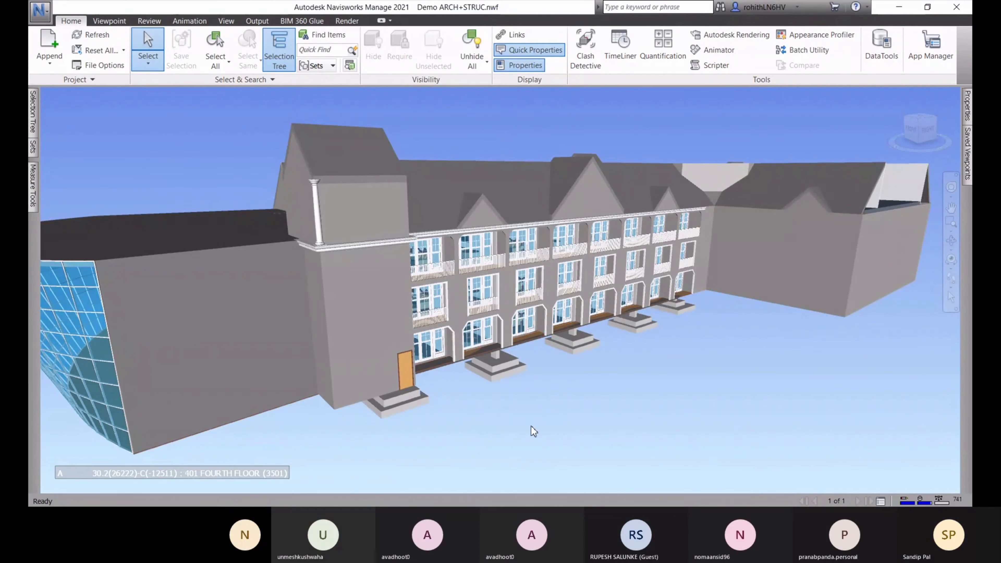
shift+middle_drag(537, 418, 540, 375)
Orbit the building through low, front, angled, curtain-wall and high roof views
drag(540, 375, 438, 390)
shift+middle_drag(437, 391, 253, 403)
shift+middle_drag(495, 398, 577, 420)
shift+middle_drag(591, 371, 583, 402)
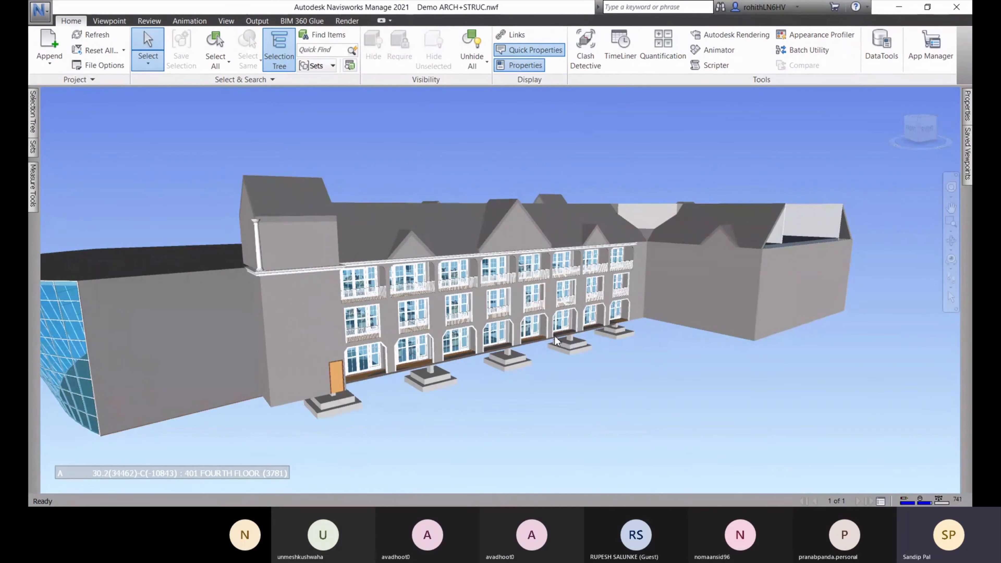
mouse_move(554, 335)
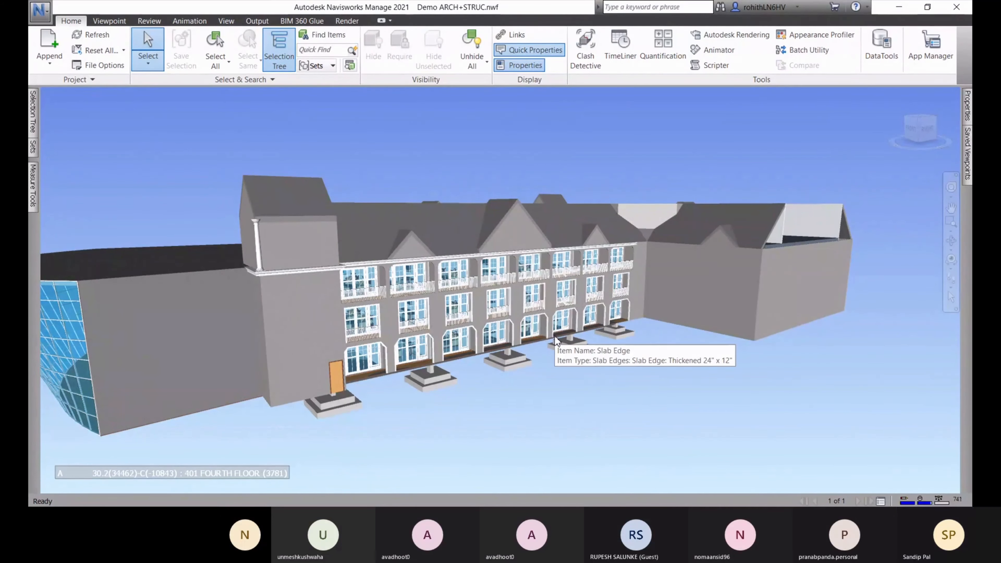
shift+middle_drag(513, 167, 595, 205)
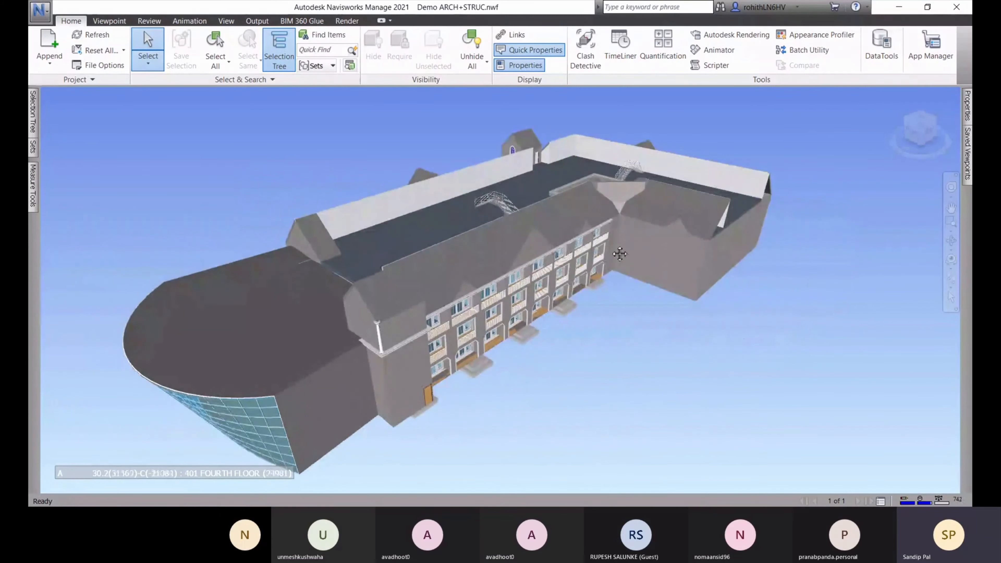
Expand and collapse ARCHITECTURAL.rvt and STRUCTURAL.rvt levels in the Selection Tree
click(33, 185)
mouse_move(34, 134)
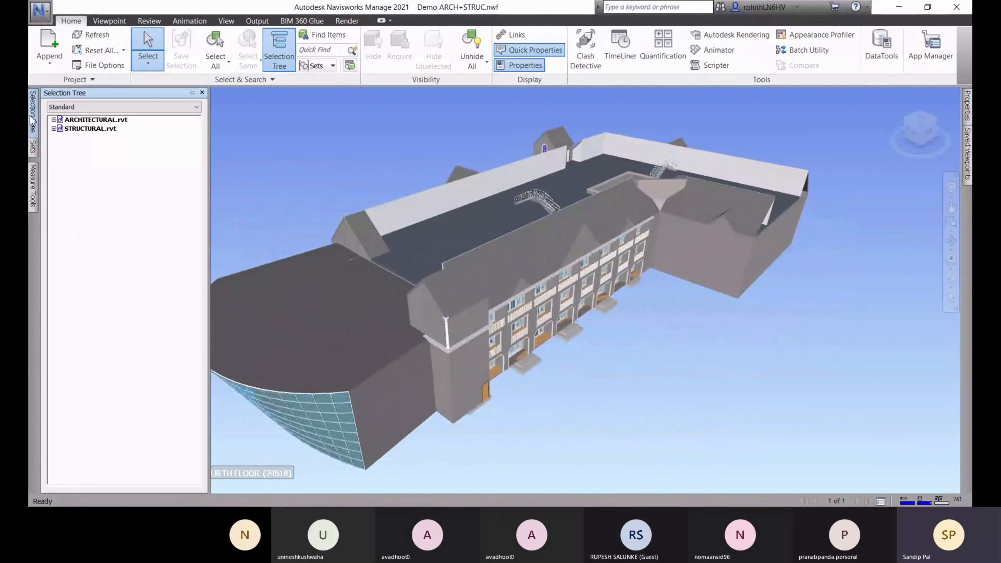
click(54, 120)
click(54, 120)
click(53, 128)
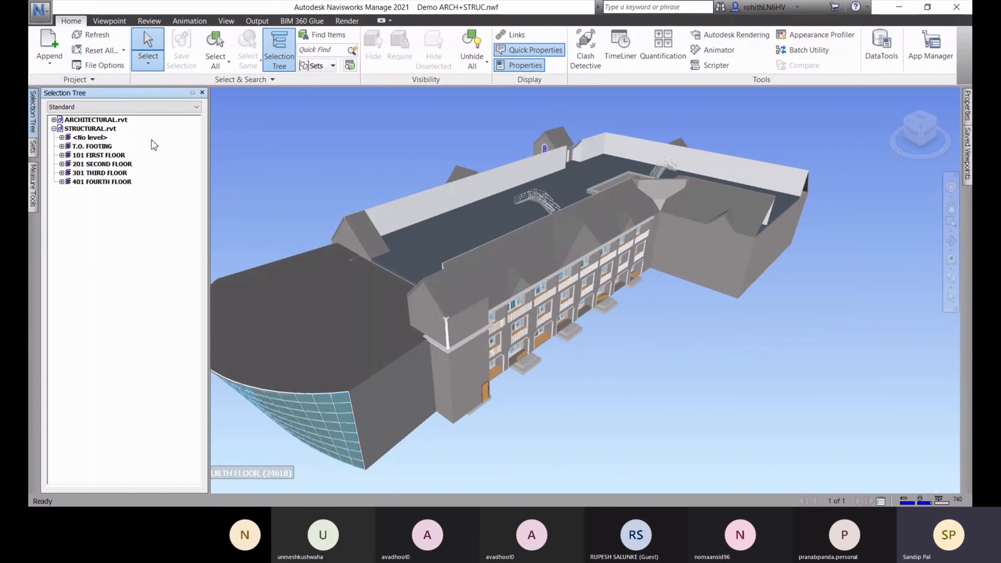
click(53, 129)
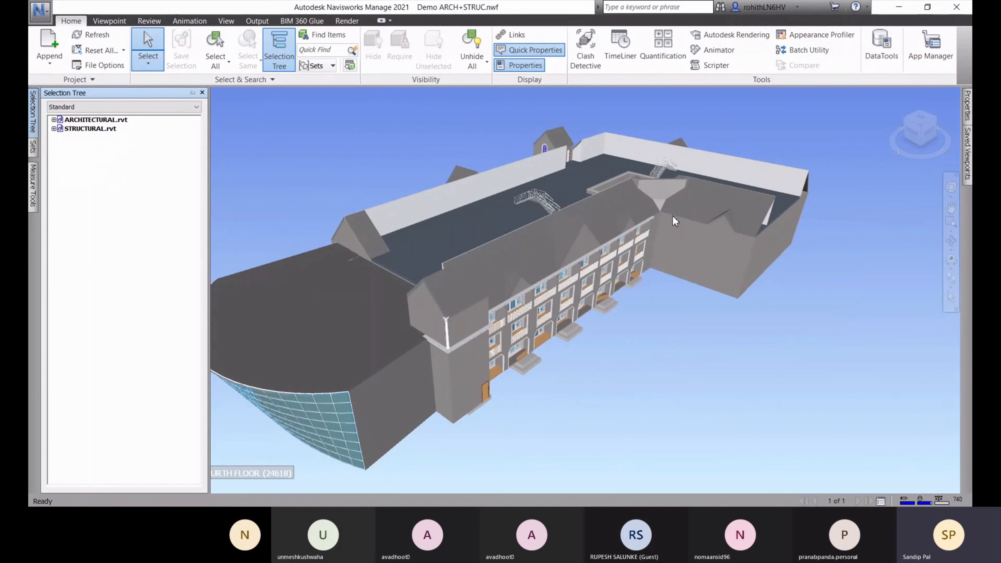
Open Clash Detective, close it, reopen it via View > Windows, then return Home
click(587, 63)
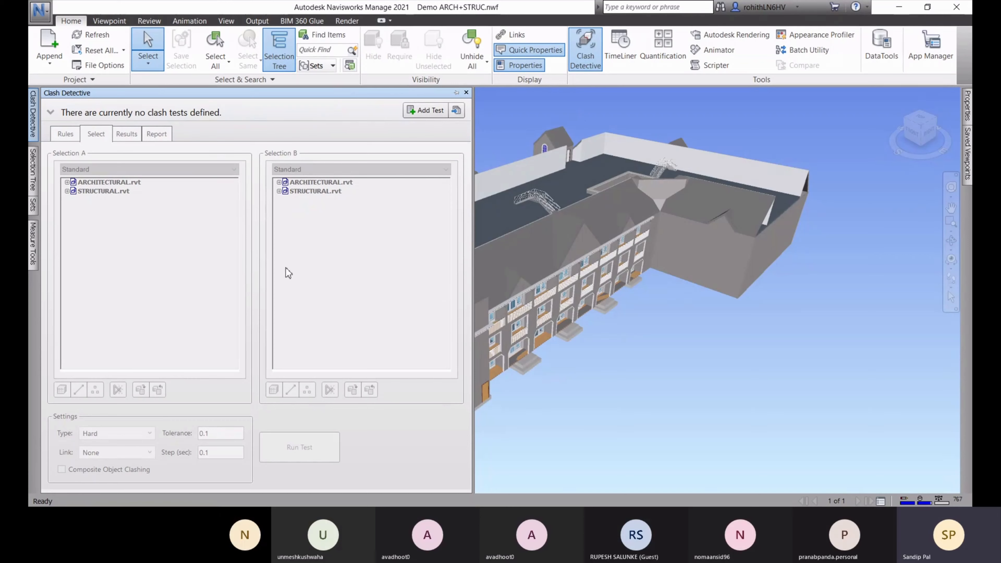
click(586, 56)
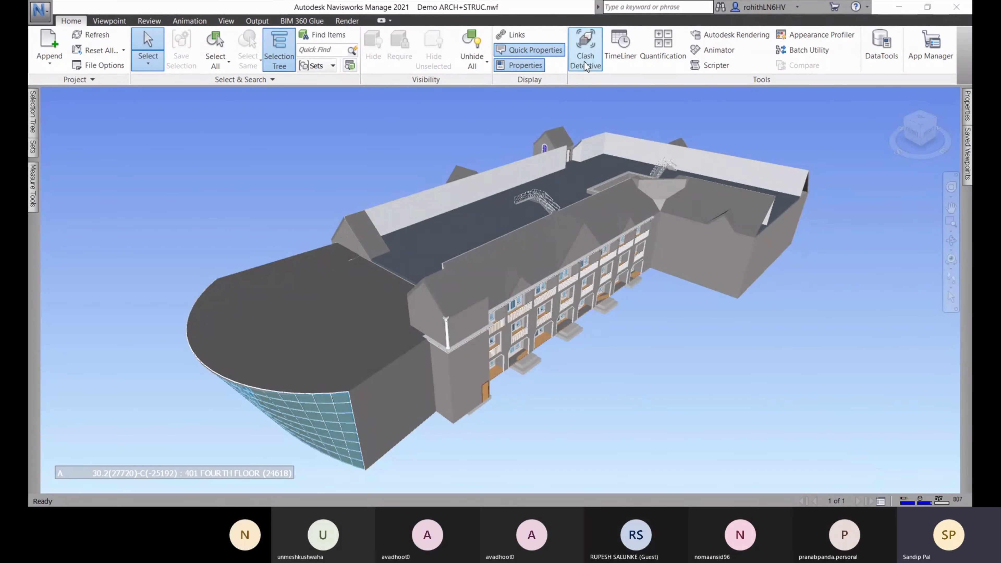
click(226, 22)
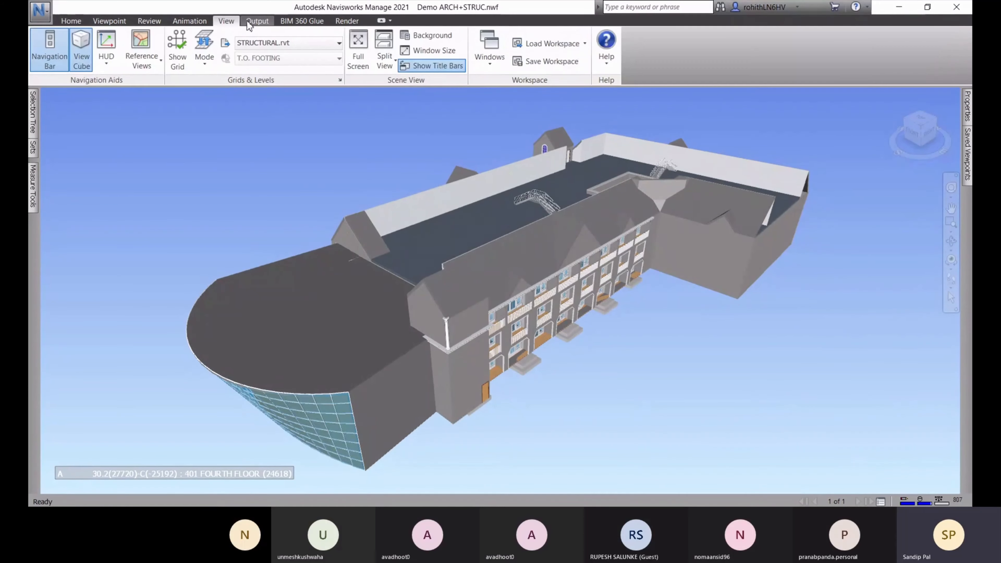
click(491, 63)
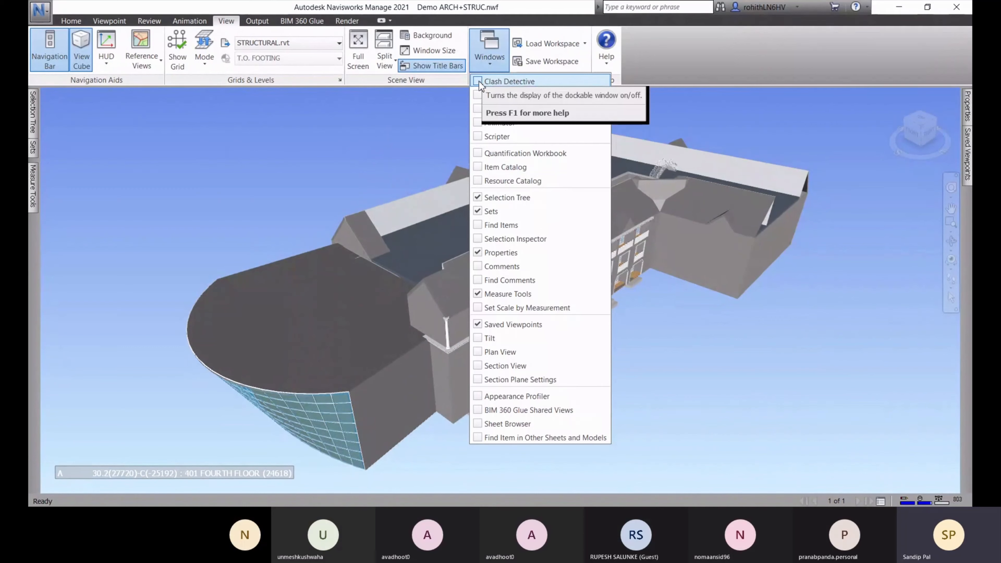
click(480, 81)
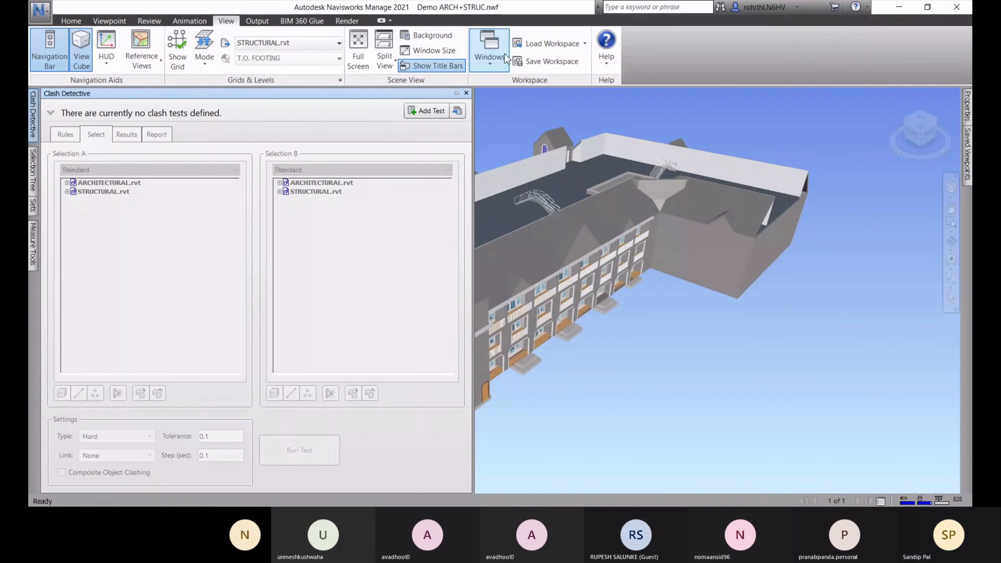
click(71, 20)
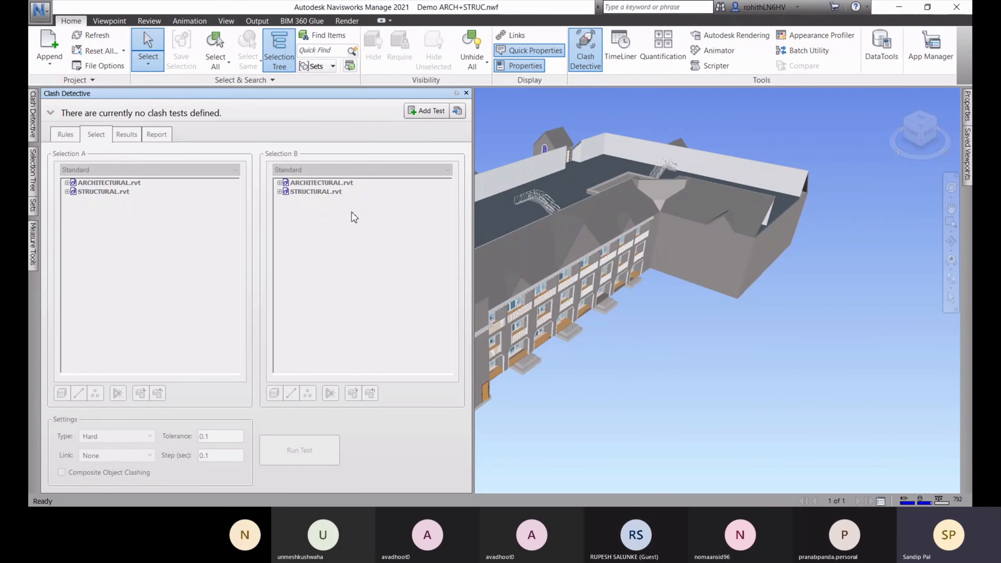
Add a clash test and name it 'Clash BTWN A & S', fixing the letter case
click(427, 111)
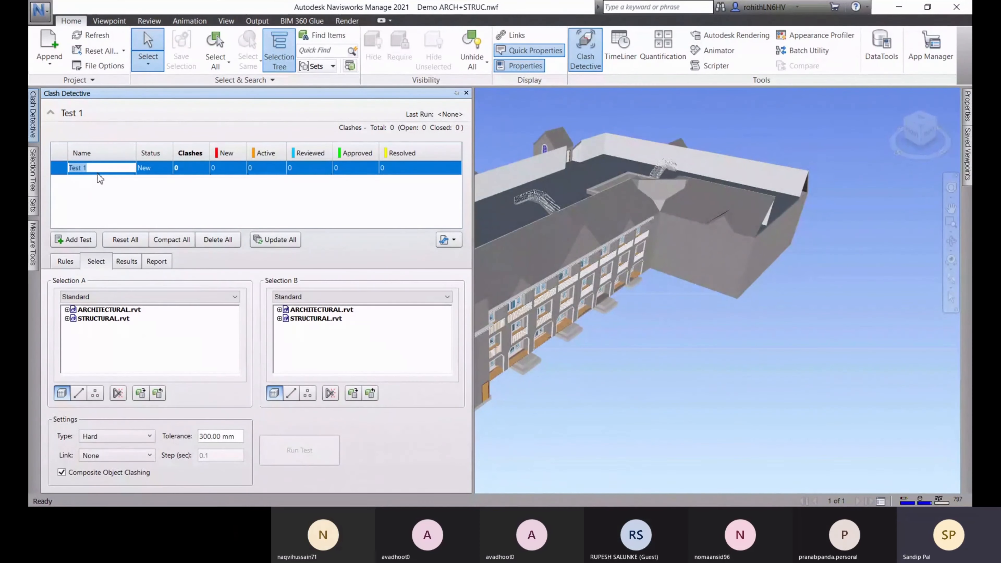
text(Clash BTWN)
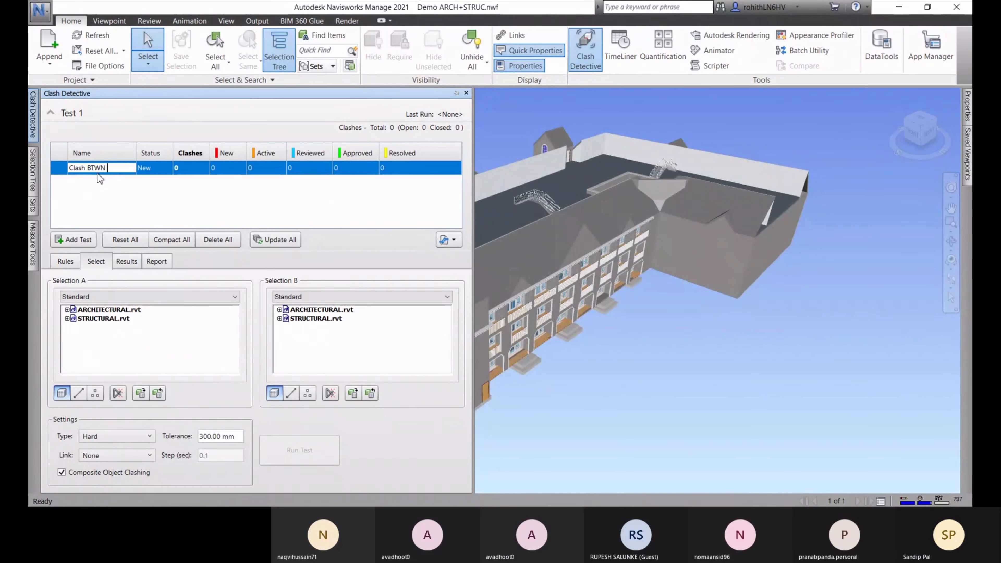
text(a & s)
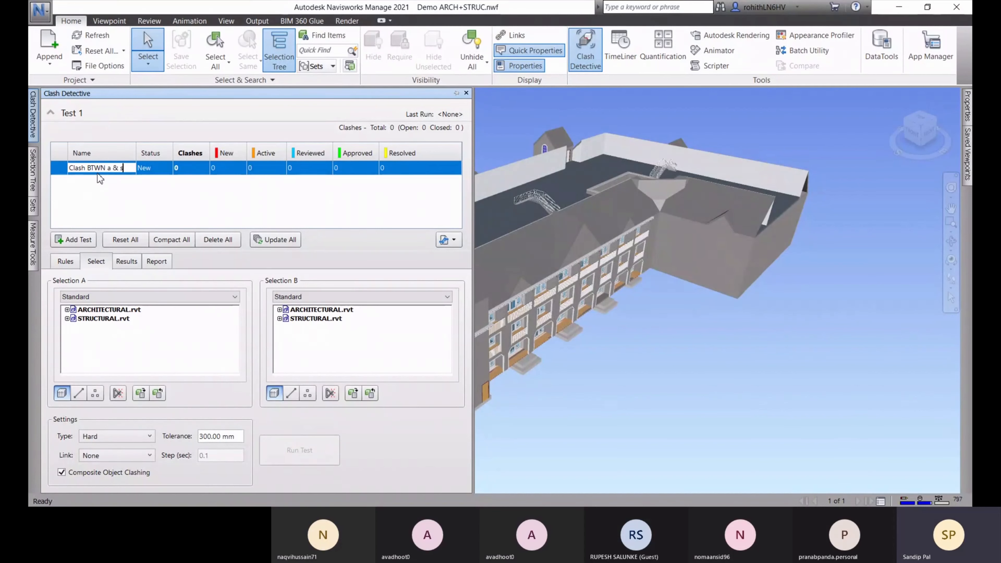
double_click(109, 166)
text(A)
click(127, 168)
key(BackSpace)
text(S)
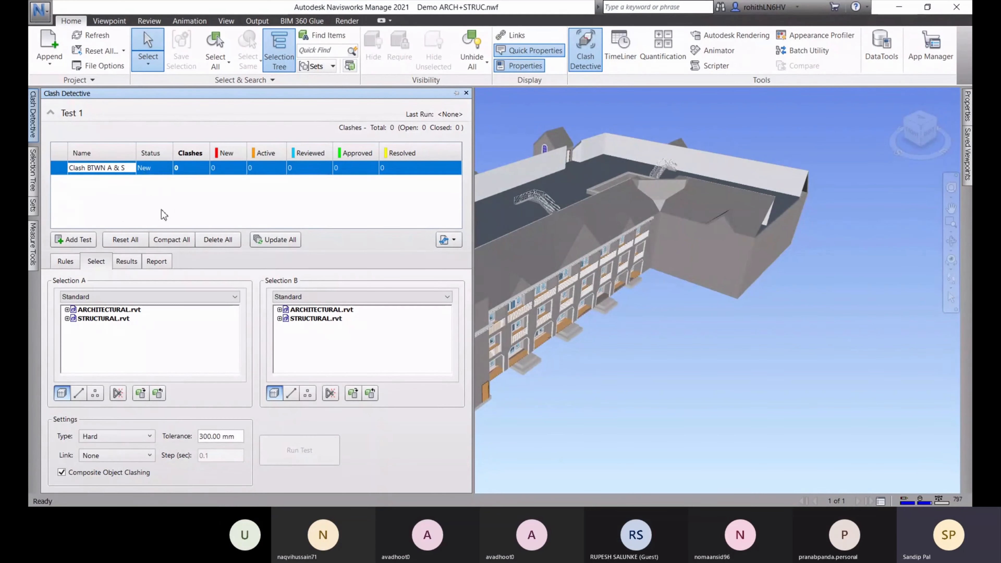
key(Return)
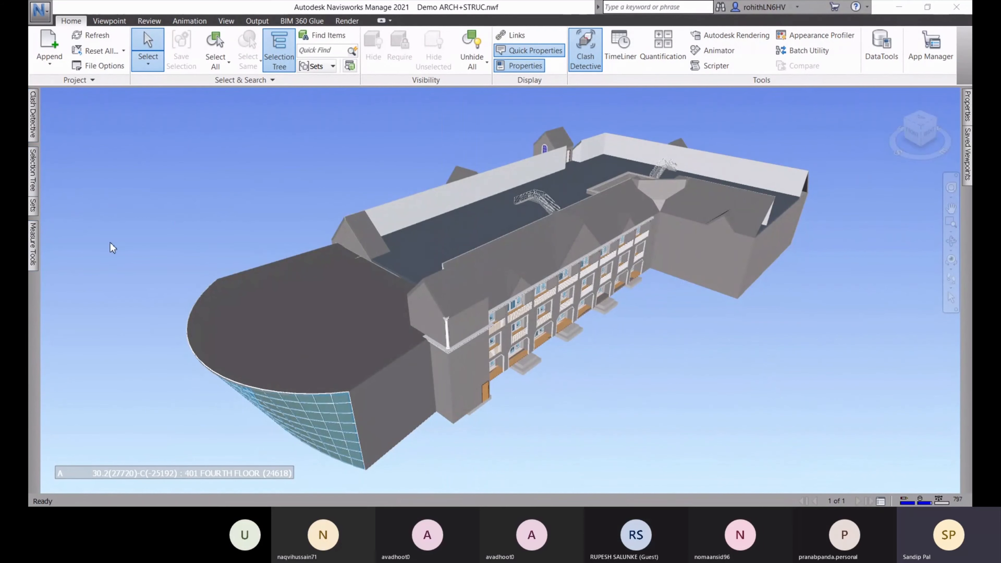
Slide the auto-hidden Clash Detective panel open to show the Clash BTWN A & S test
click(34, 115)
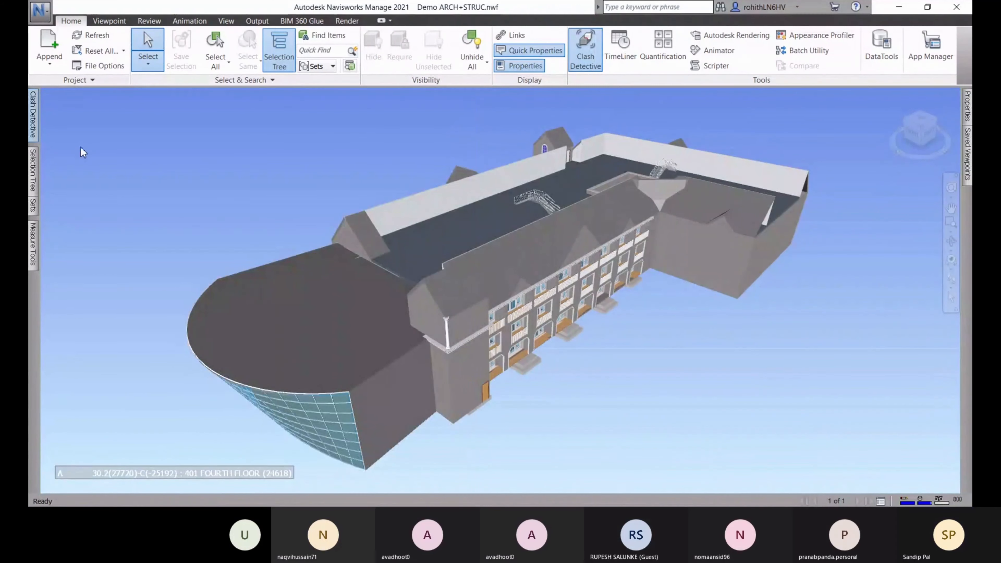
mouse_move(33, 130)
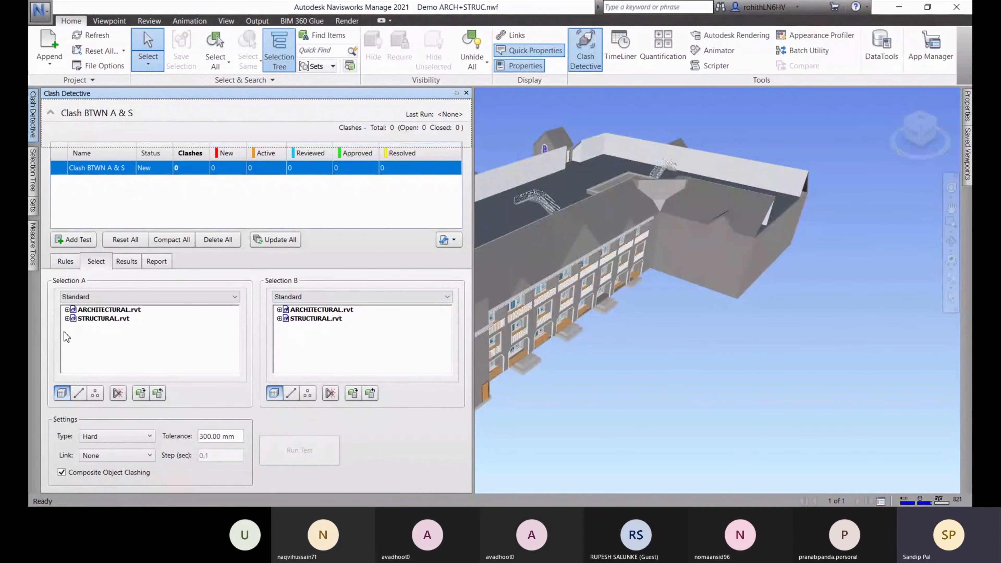
click(67, 310)
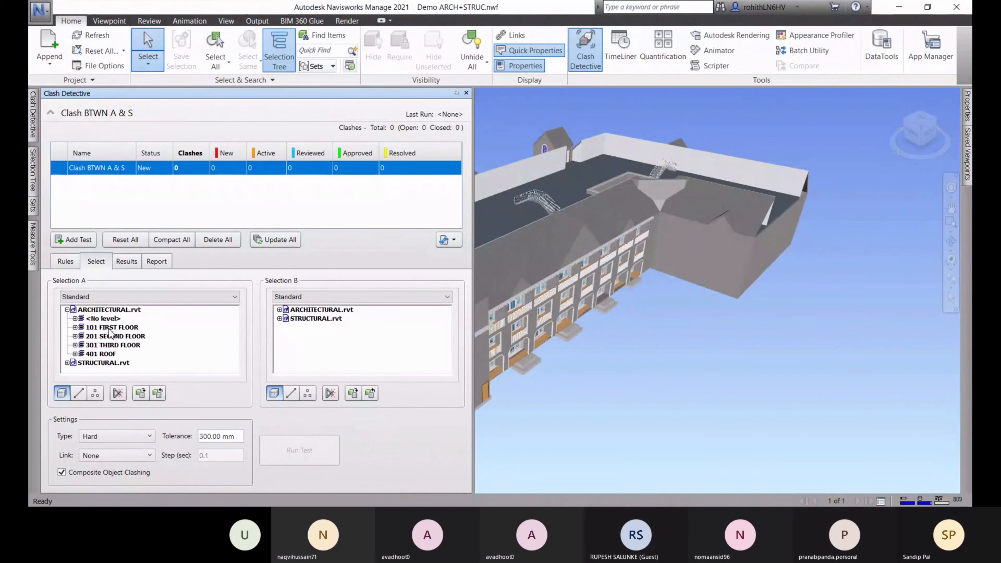
click(75, 328)
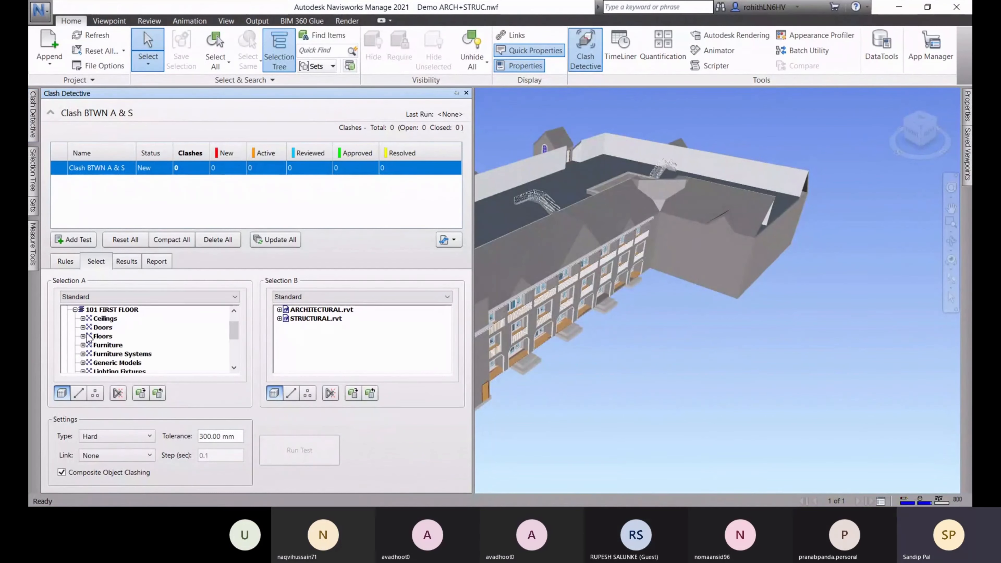
click(75, 310)
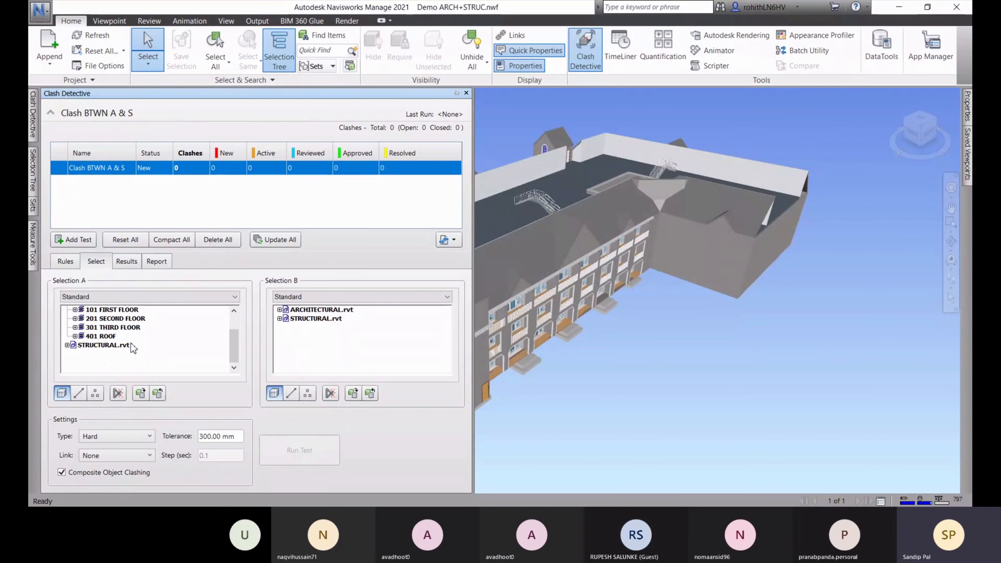
drag(238, 347, 236, 325)
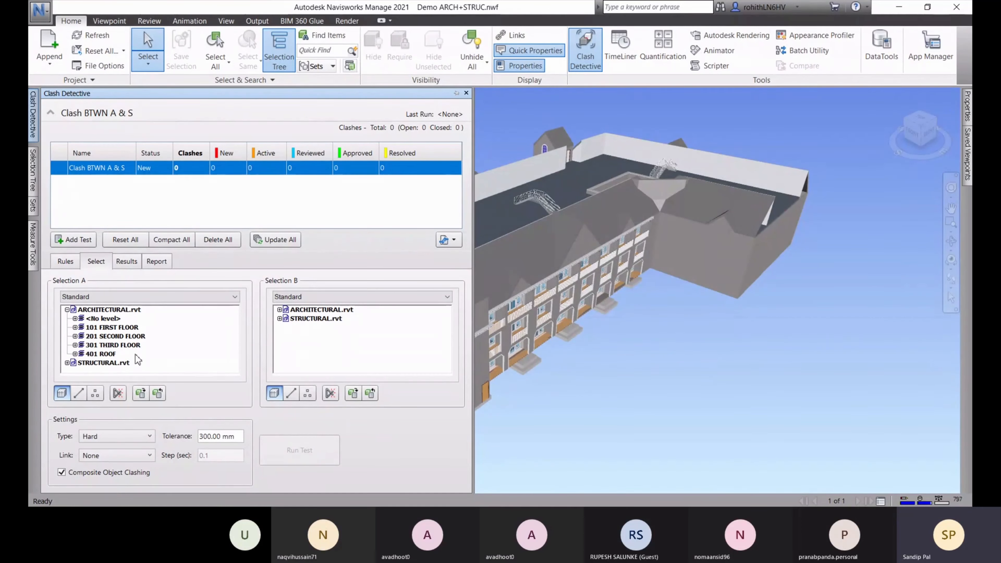
click(67, 310)
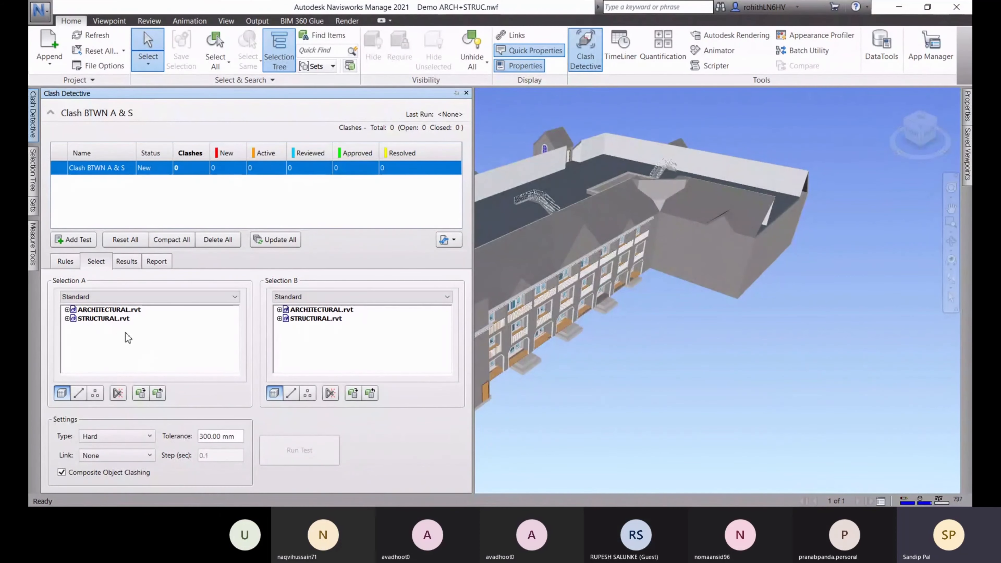
click(96, 310)
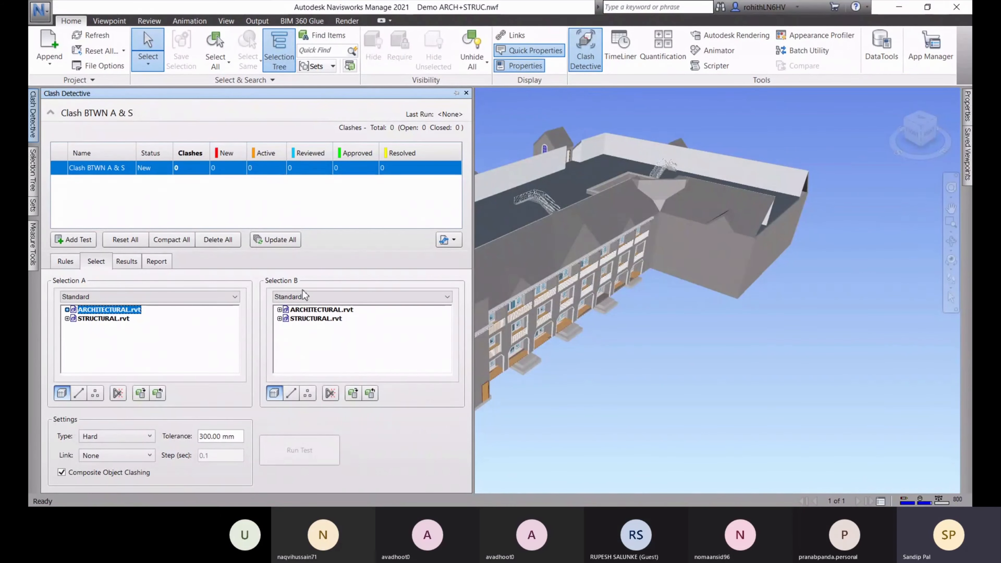
click(301, 318)
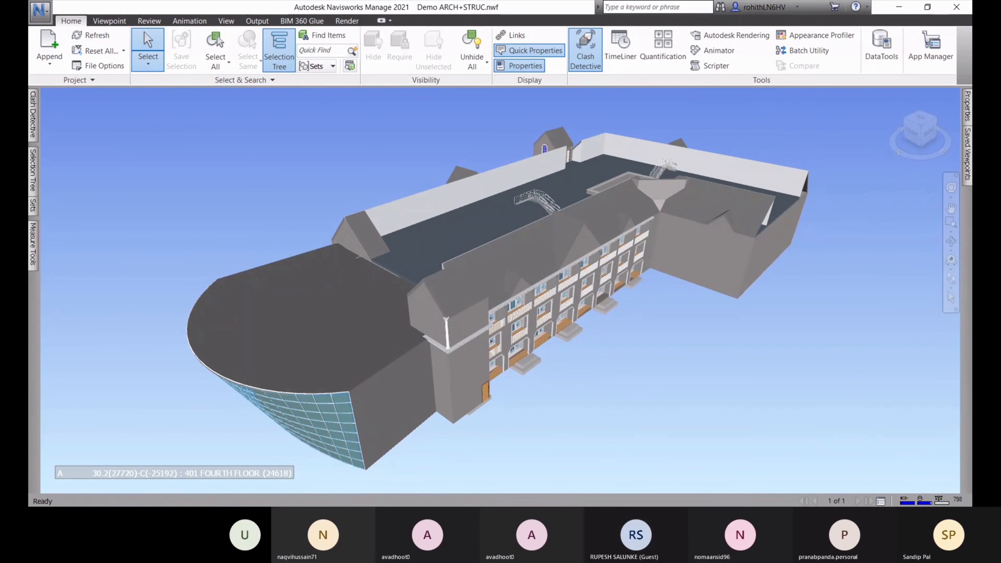
In Clash Detective's Rules, ignore clashes between items in the same layer
click(35, 118)
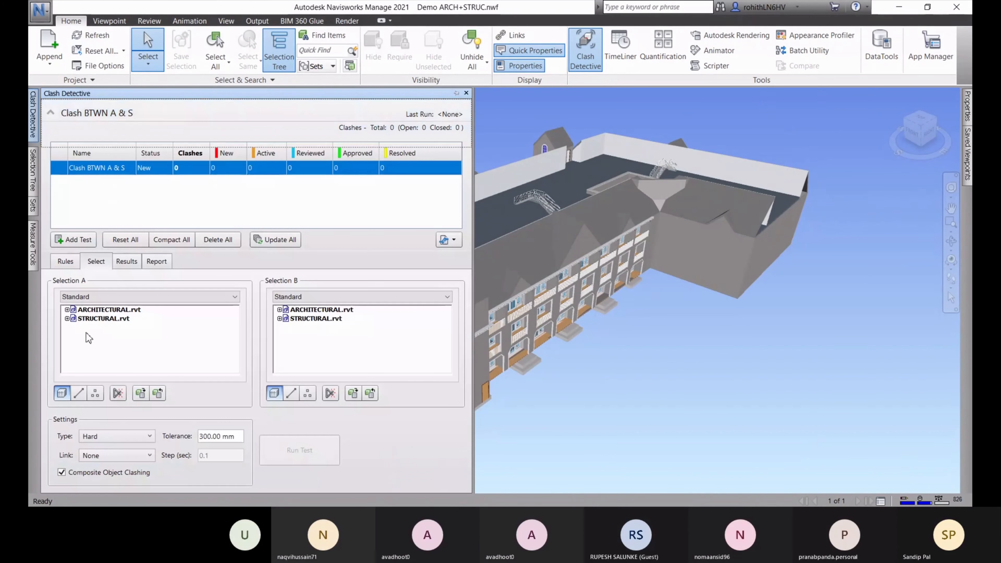
click(65, 261)
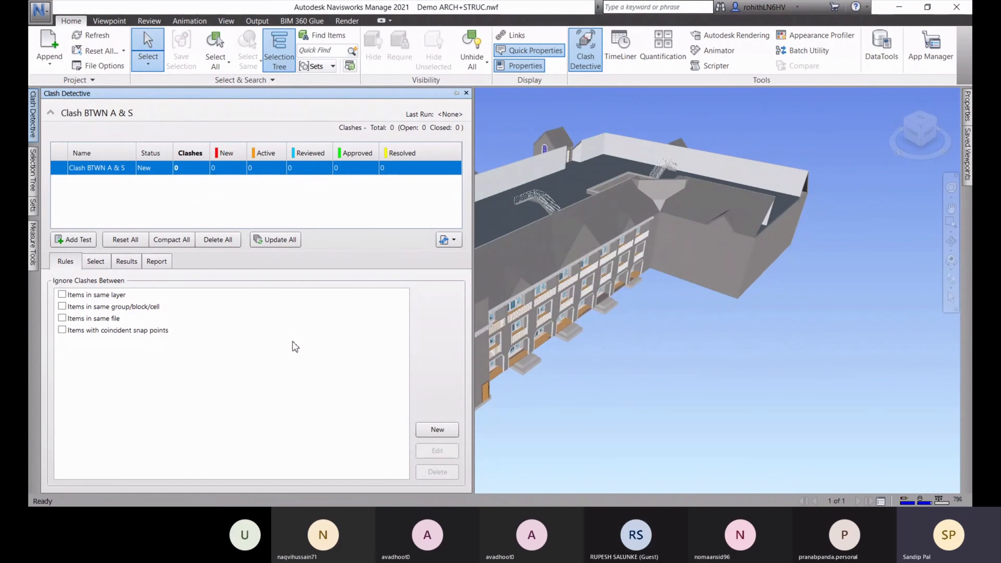
click(62, 295)
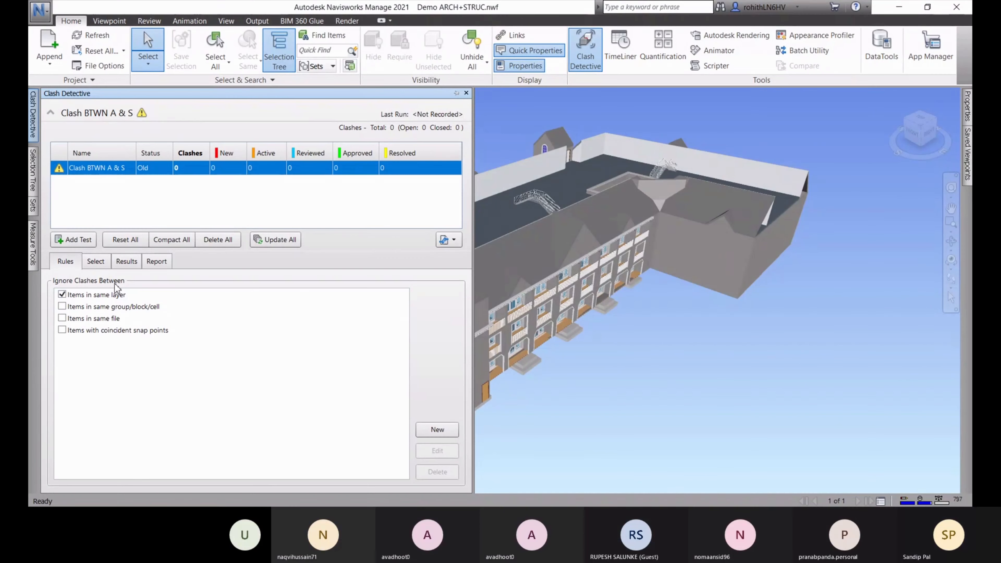
Stop ignoring items in the same layer and close the Rules Editor without adding a rule
click(61, 295)
click(867, 488)
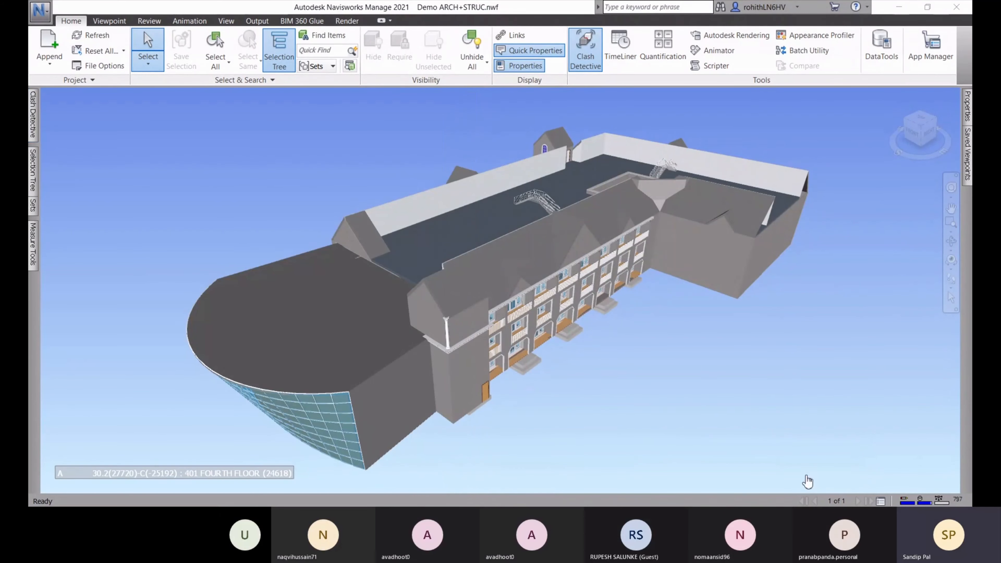
click(33, 115)
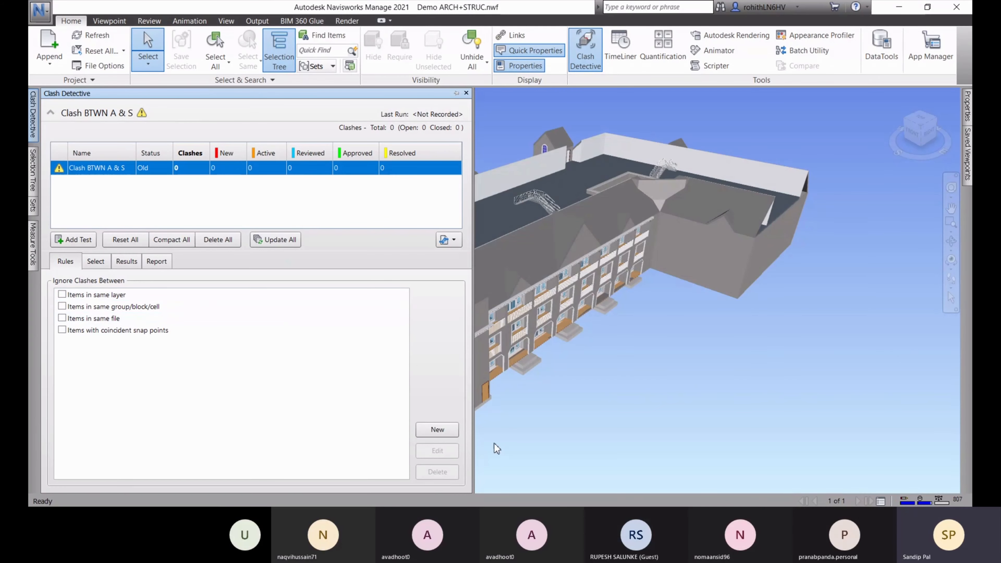
click(446, 437)
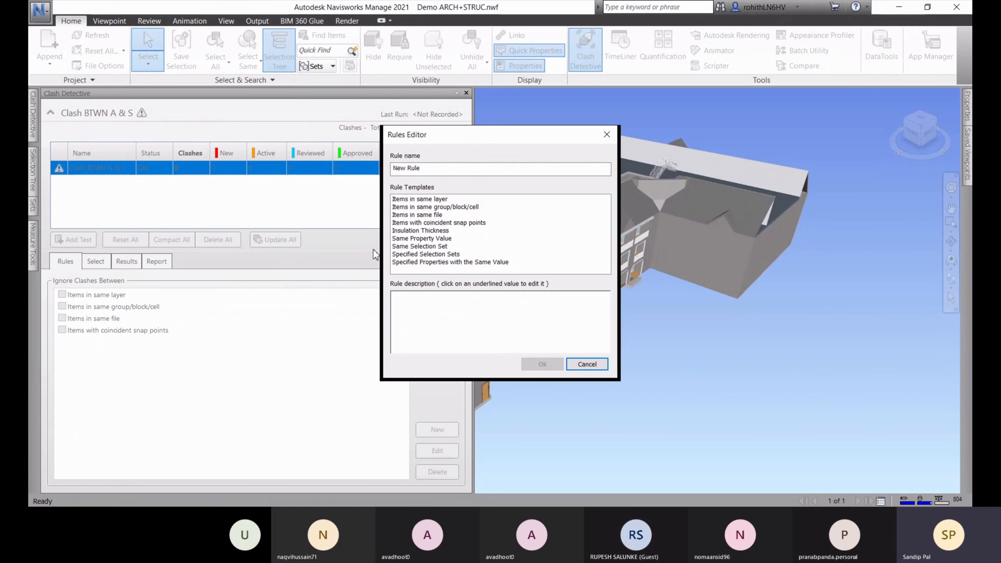
click(587, 364)
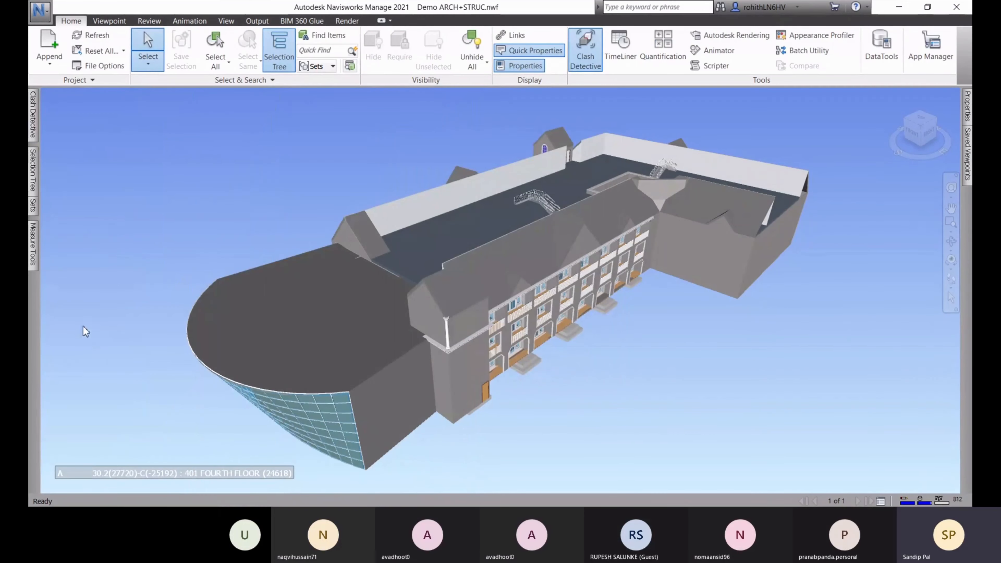
On the Select tab, choose ARCHITECTURAL.rvt as Selection A
mouse_move(34, 114)
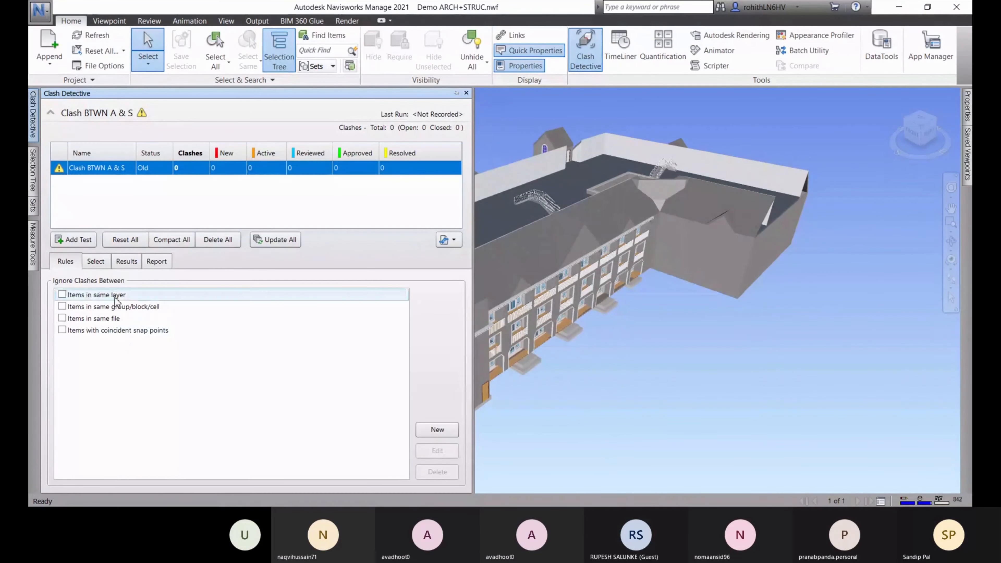
click(95, 261)
click(96, 310)
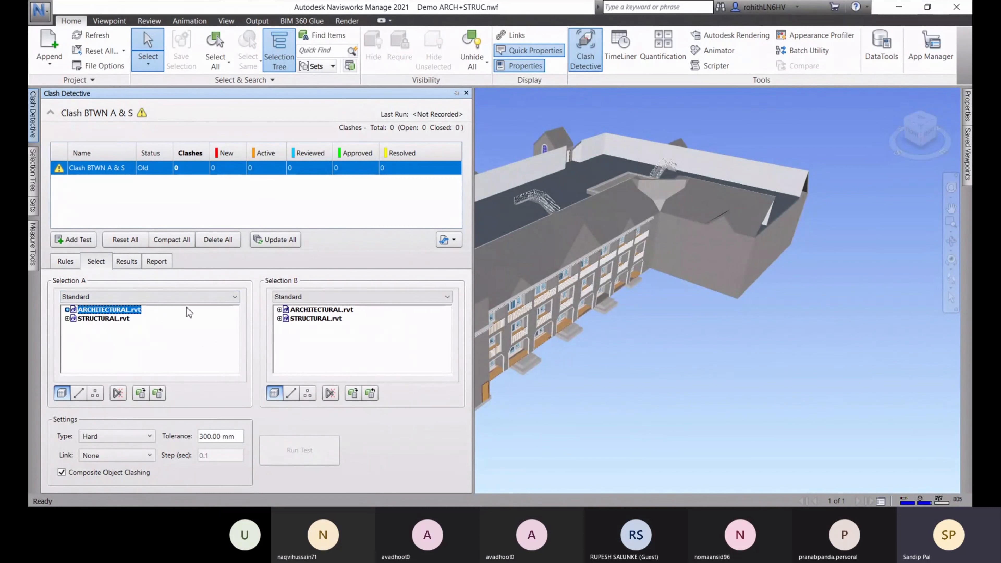
Choose STRUCTURAL.rvt as Selection B and pan the building view right and down
click(313, 319)
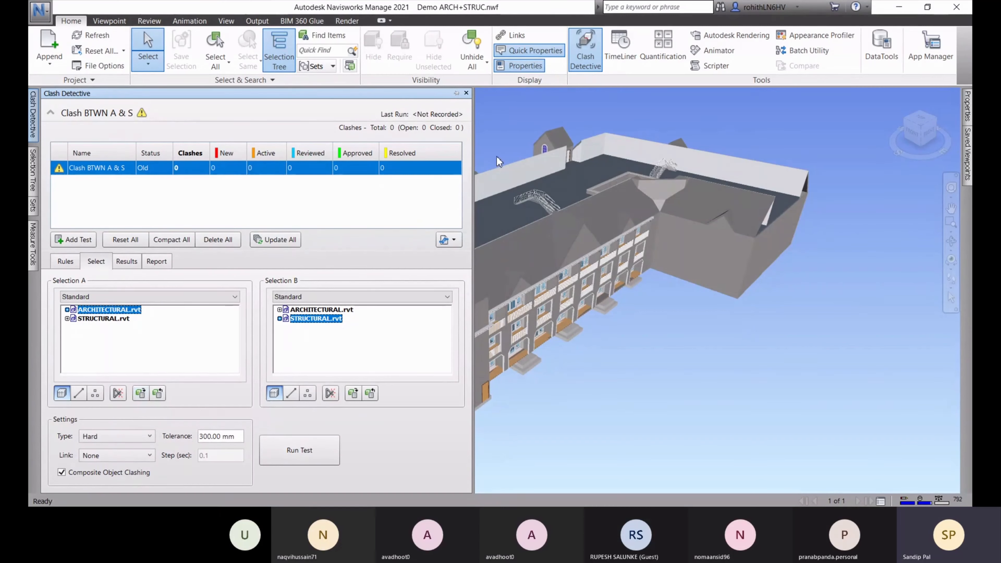
middle_drag(798, 293, 823, 324)
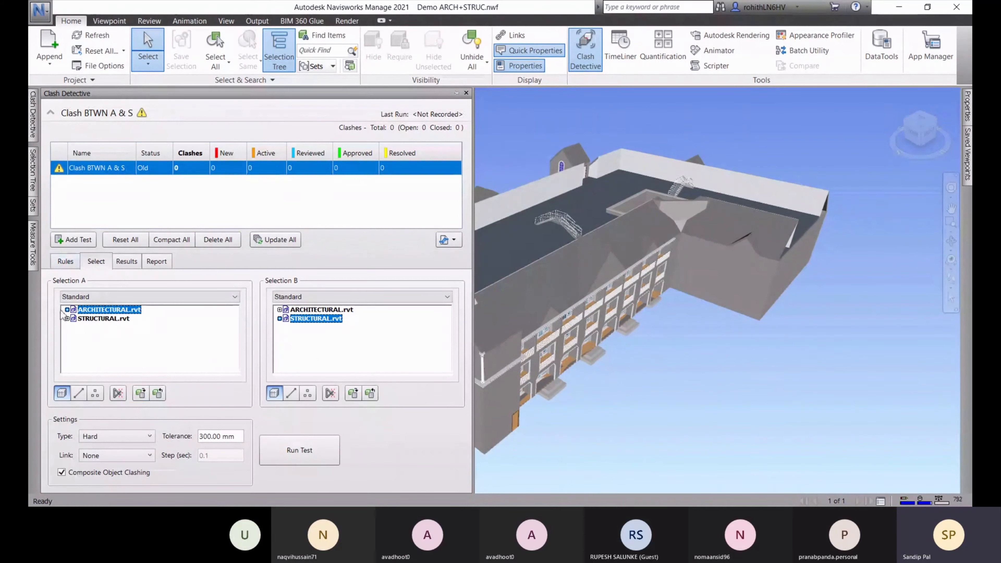
Highlight Selection A's architectural items in the scene and orbit to the front elevation
click(158, 394)
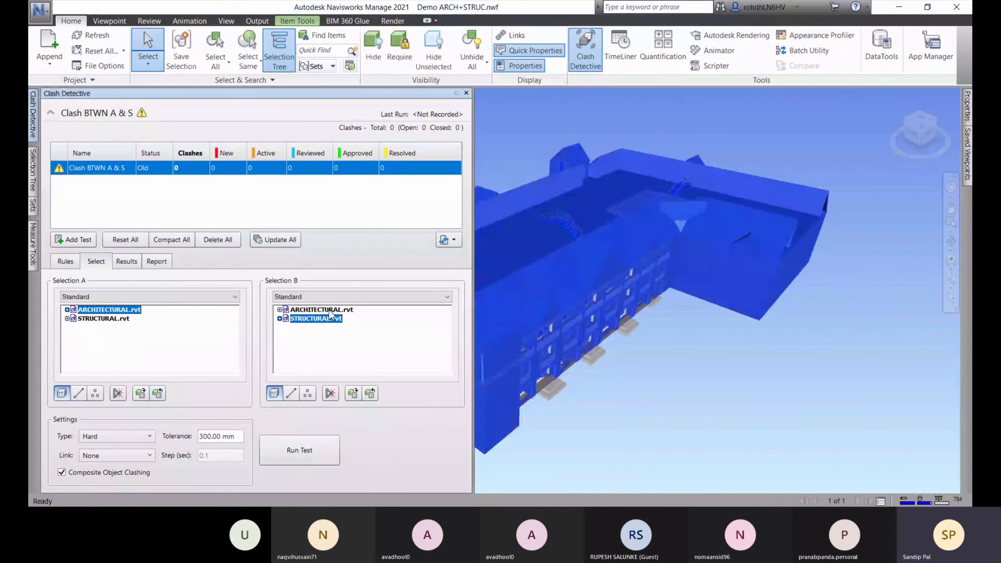
middle_drag(711, 335, 726, 324)
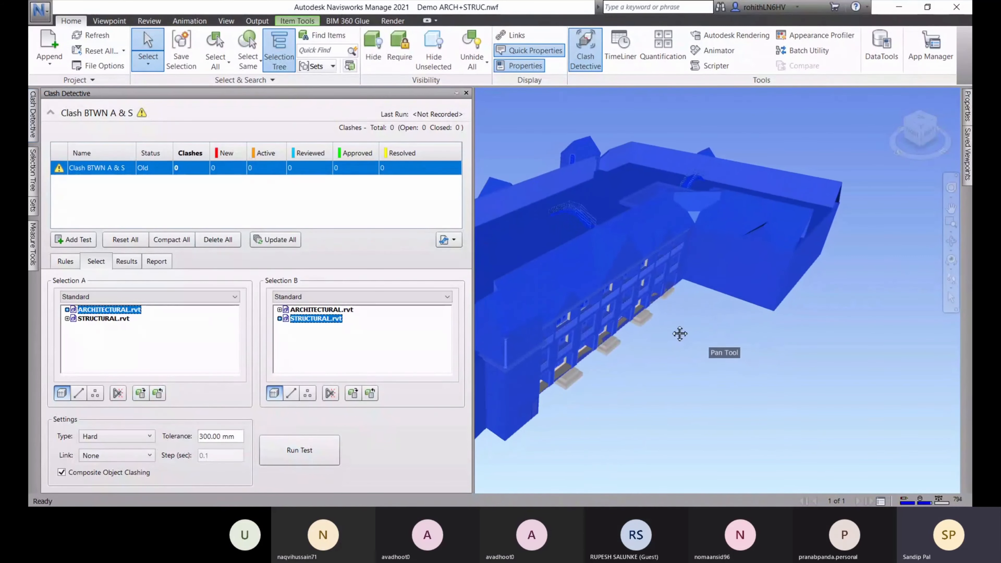
click(159, 394)
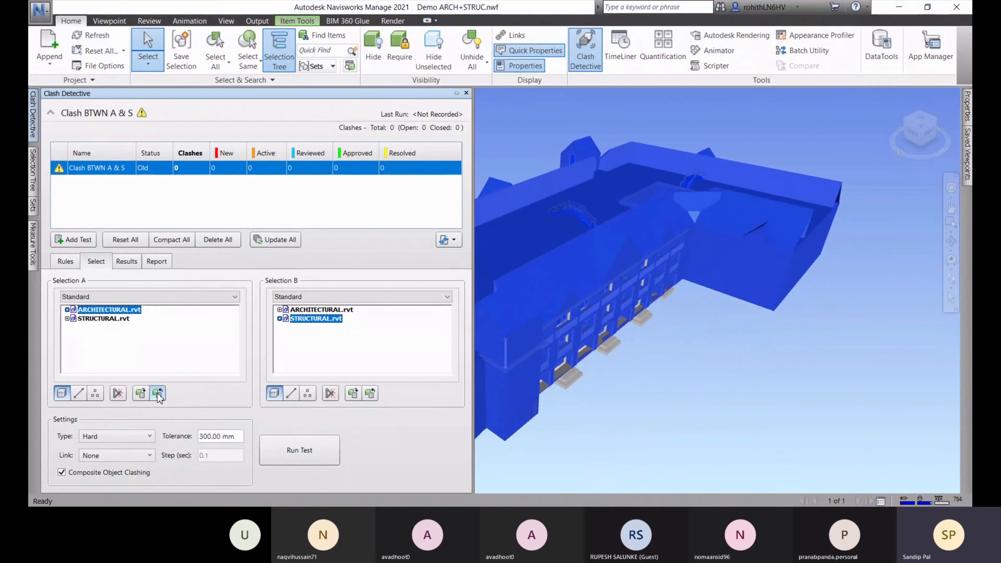
middle_drag(722, 390, 663, 393)
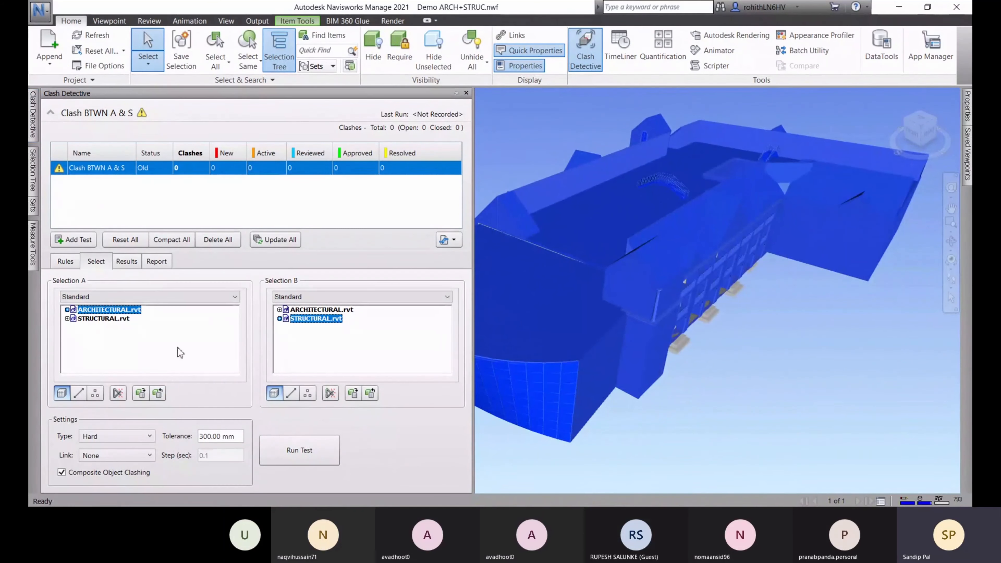
middle_drag(760, 259, 762, 291)
shift+middle_drag(700, 277, 650, 252)
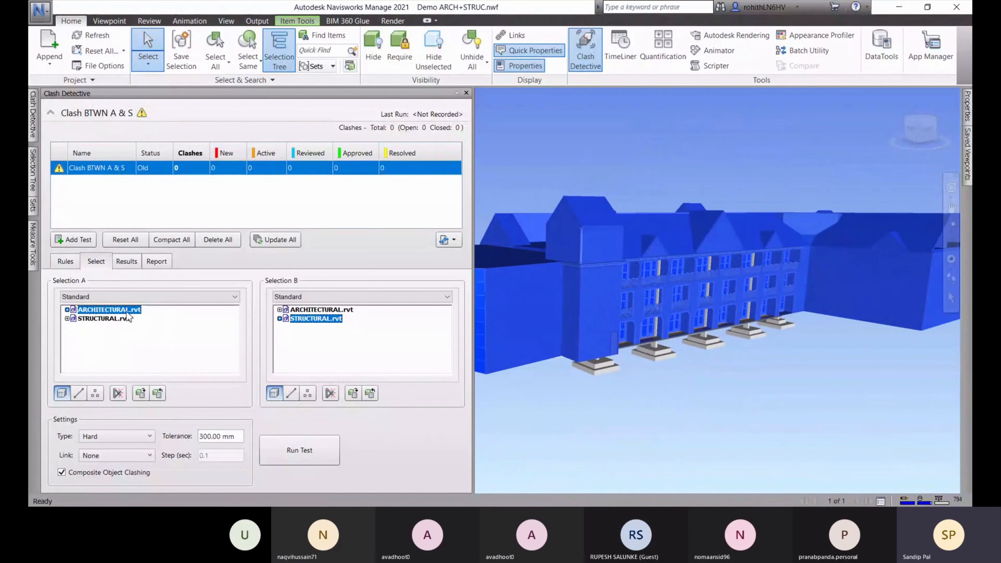
Highlight Selection B's structural items and orbit beneath the slab to inspect the footings
click(372, 395)
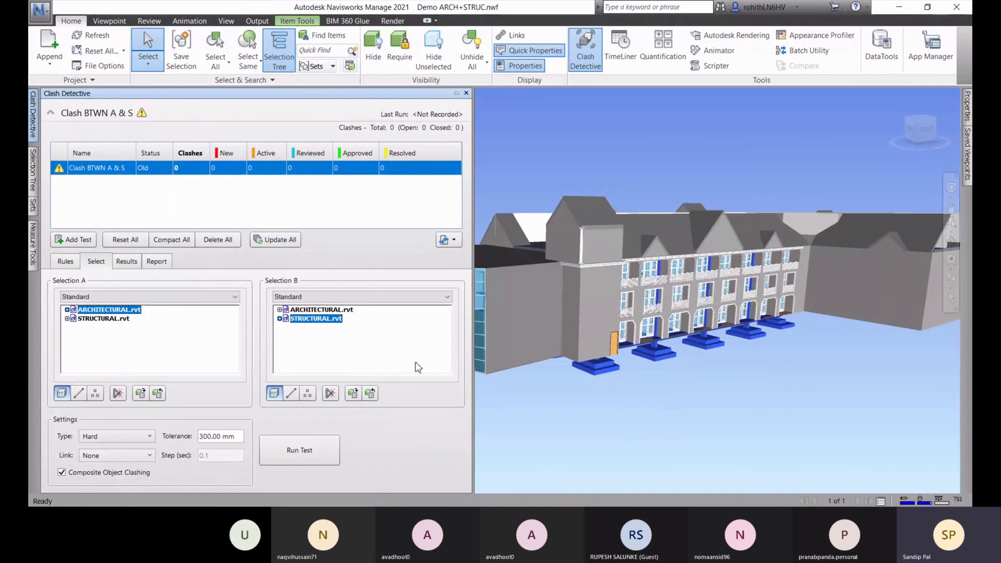
middle_drag(736, 395, 415, 383)
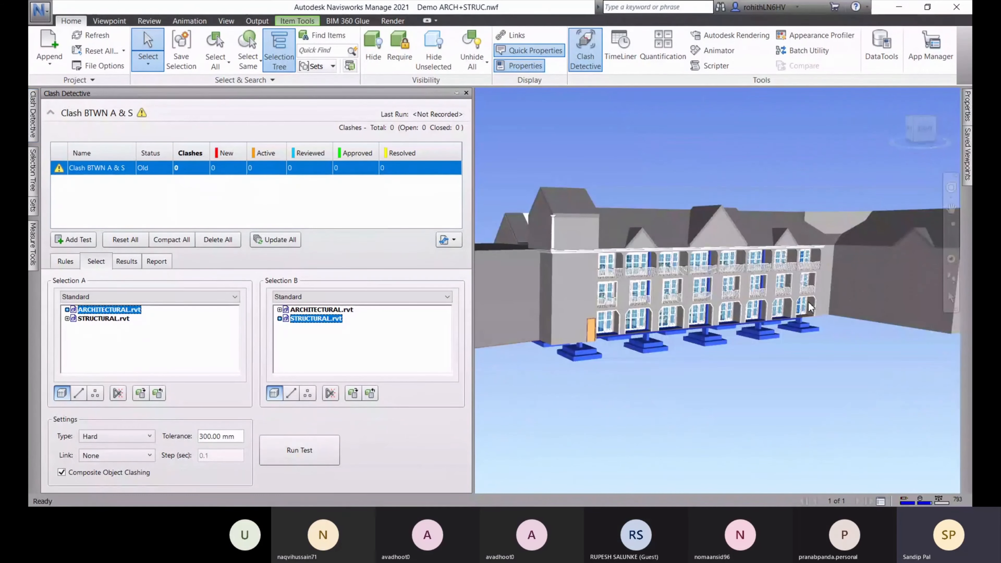
shift+middle_drag(662, 375, 683, 373)
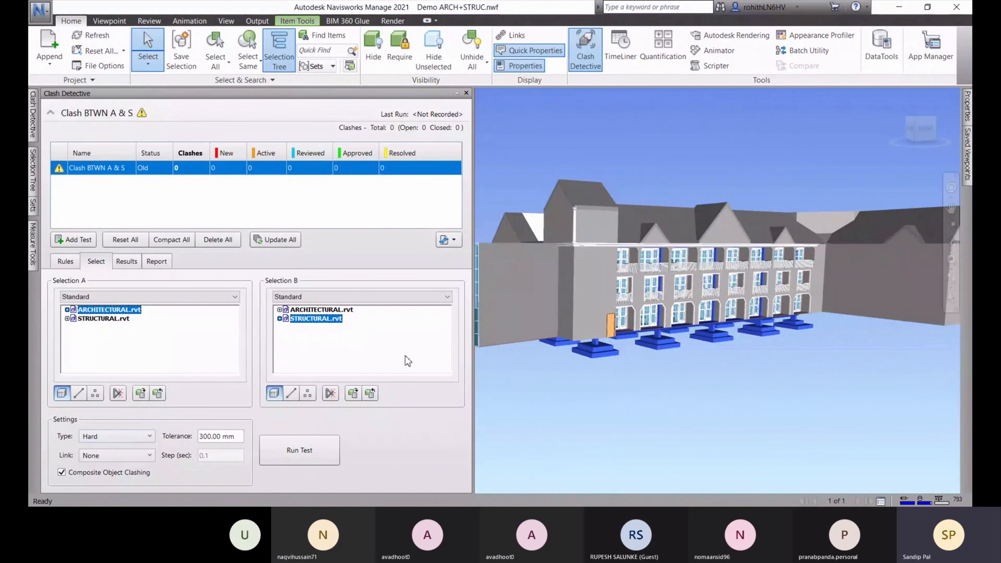
scroll(698, 340, down, 1)
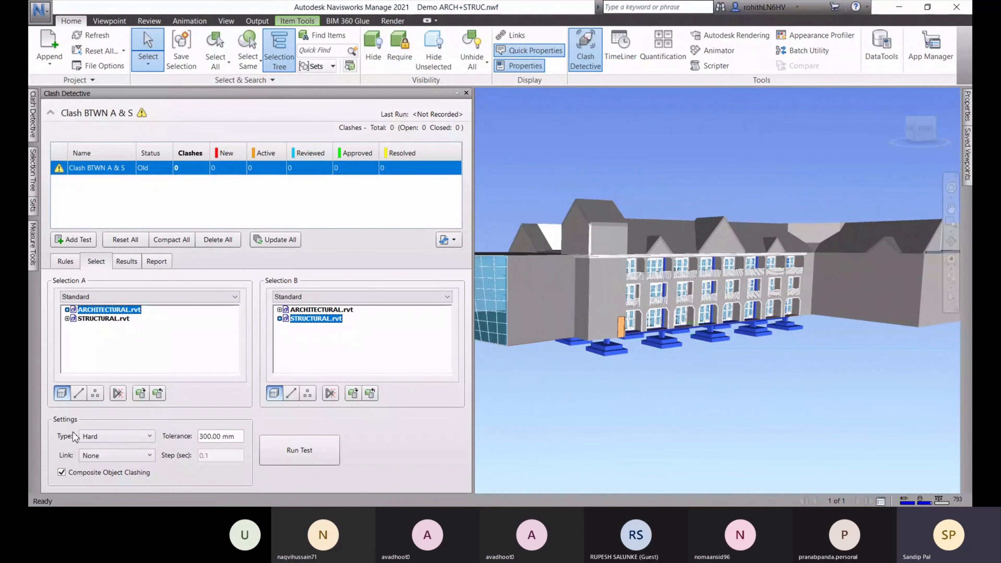
Keep Hard as the clash type in the Type dropdown
click(103, 436)
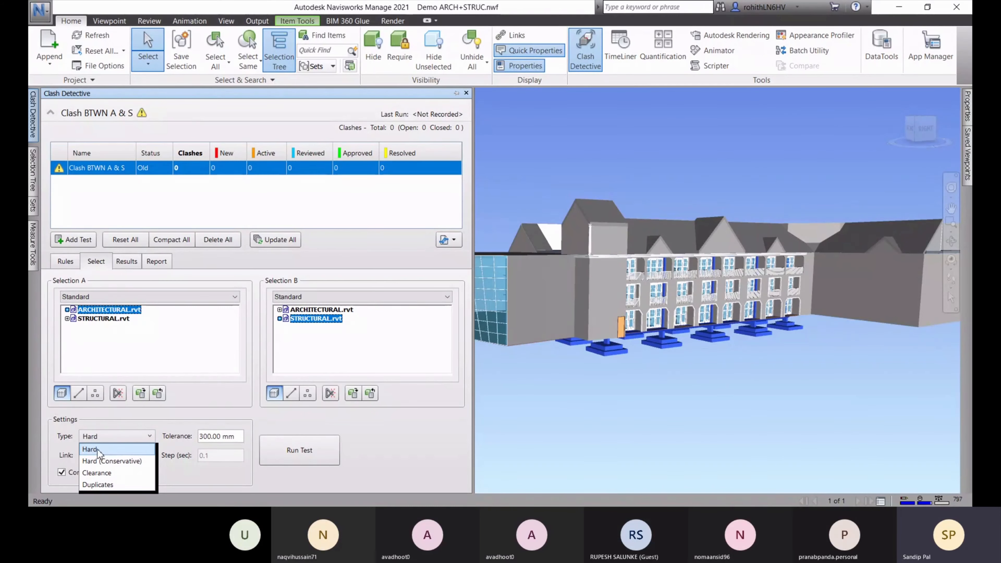
click(97, 449)
click(105, 436)
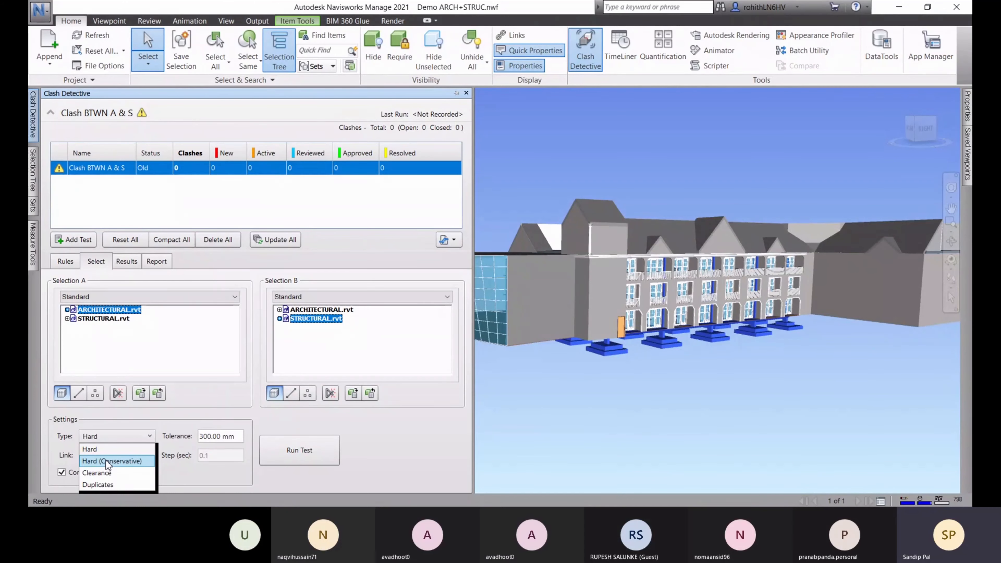
Reopen the Clash Detective panel and list the available clash types
click(863, 490)
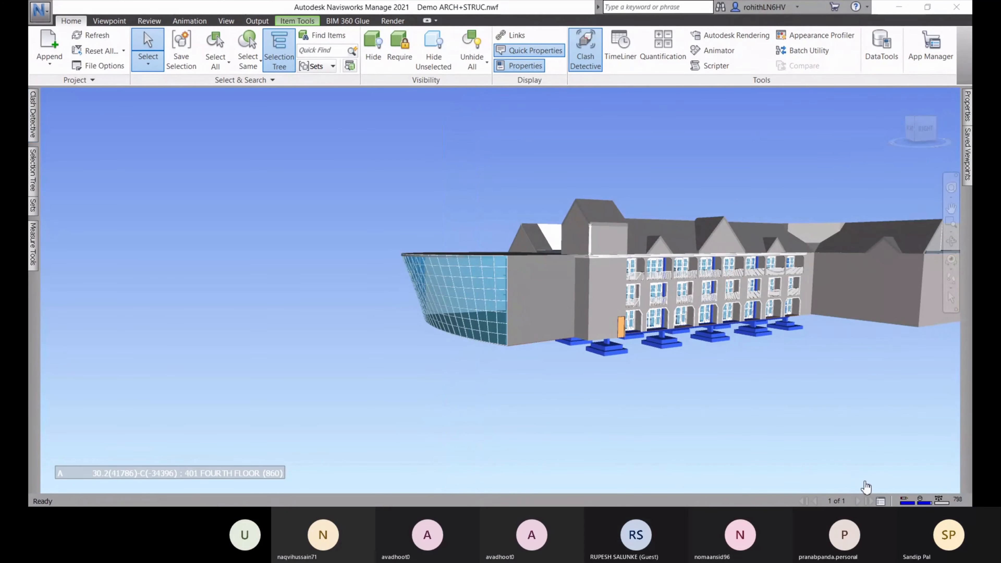
click(33, 133)
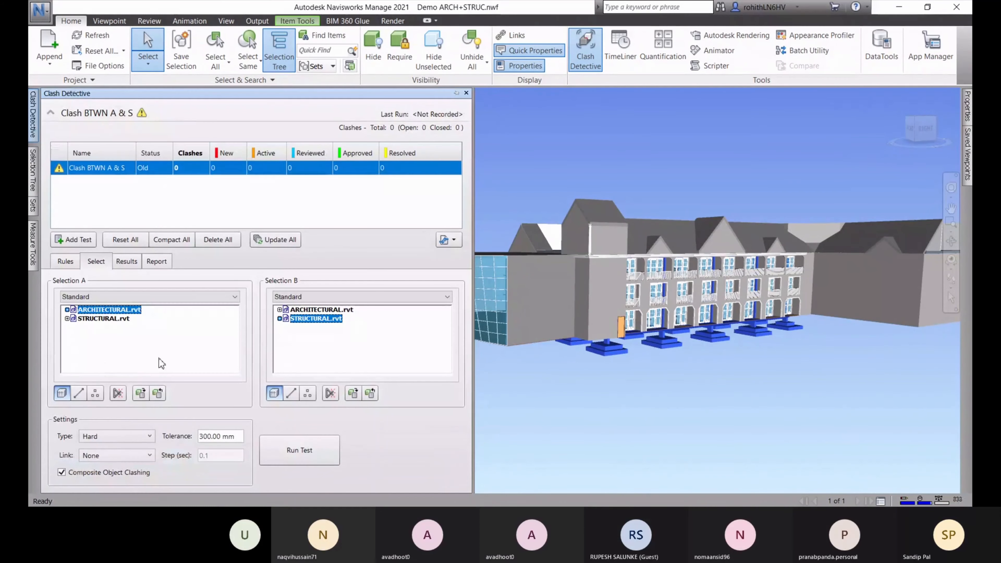
click(93, 437)
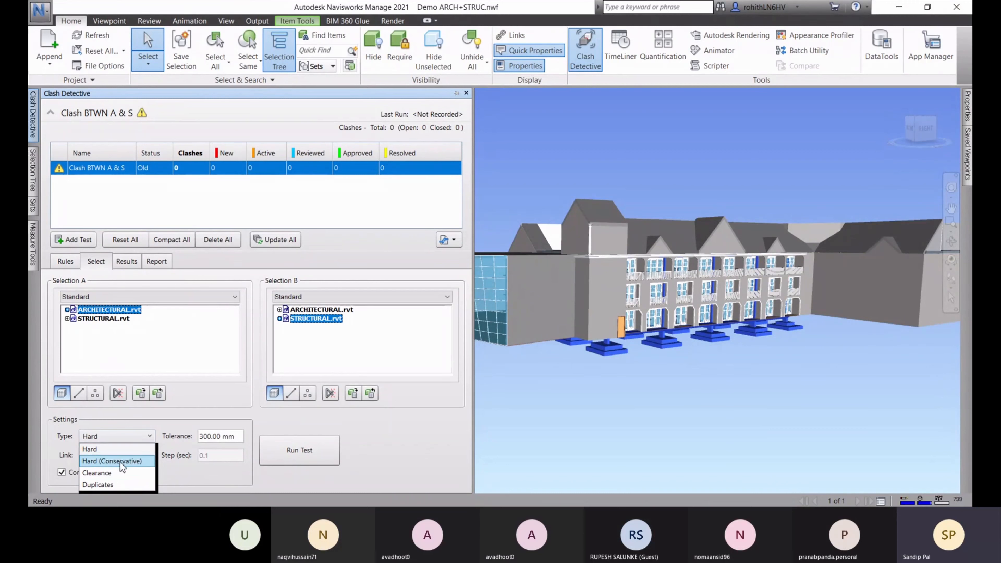
Set the clash type to Clearance, then change it to Duplicates
click(101, 475)
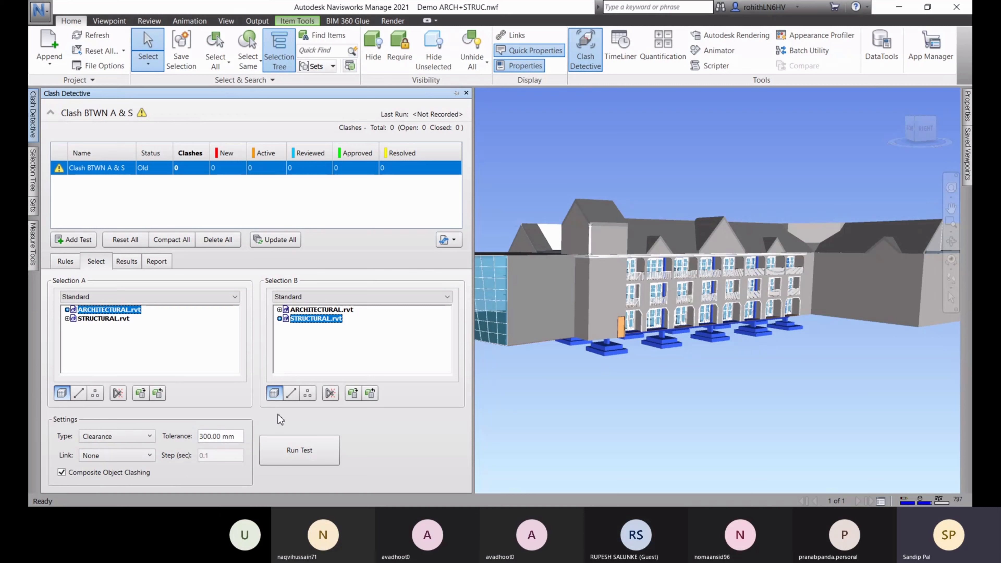
click(129, 436)
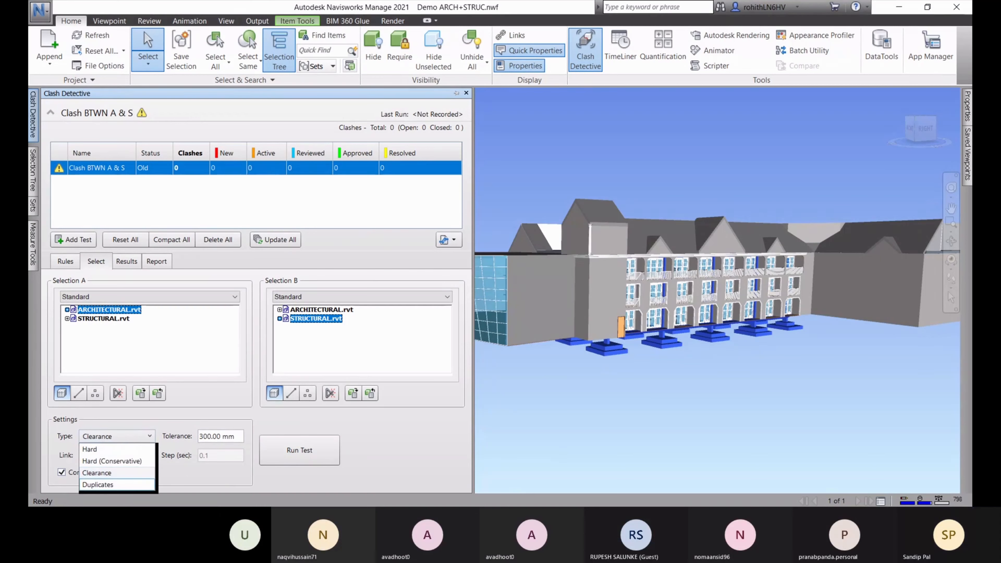
click(106, 485)
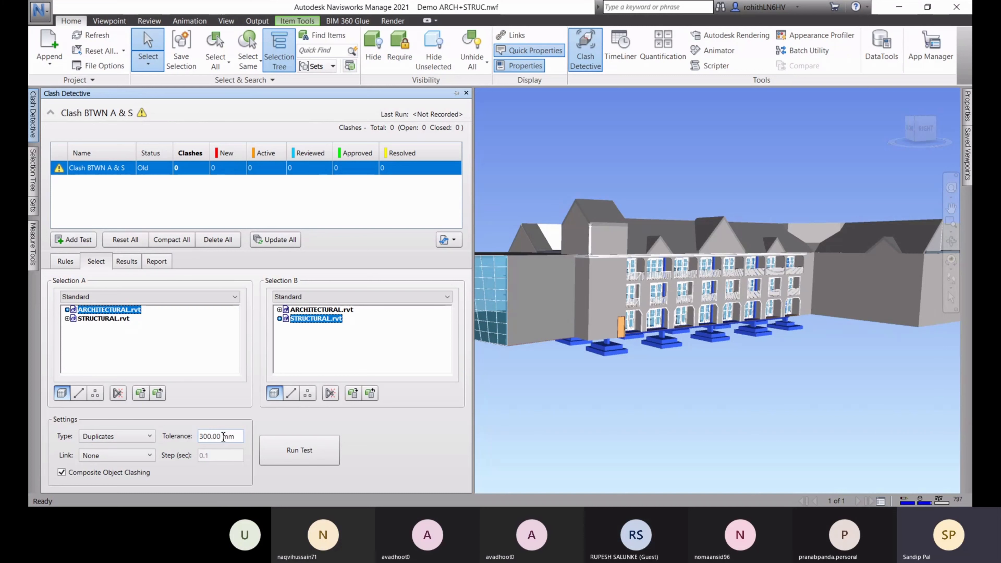
Change the clash type from Duplicates back to Hard
drag(223, 436, 193, 436)
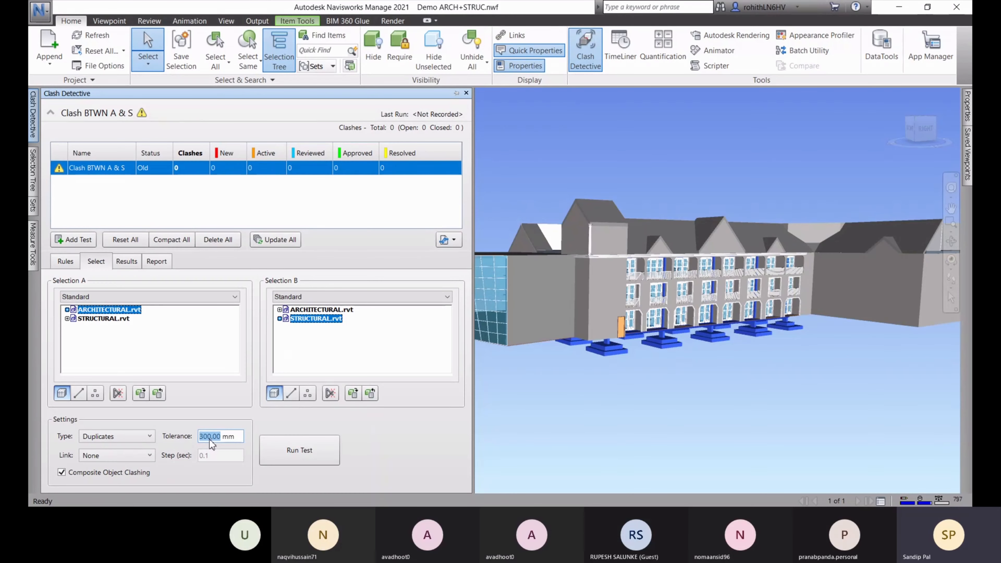
click(142, 438)
click(111, 451)
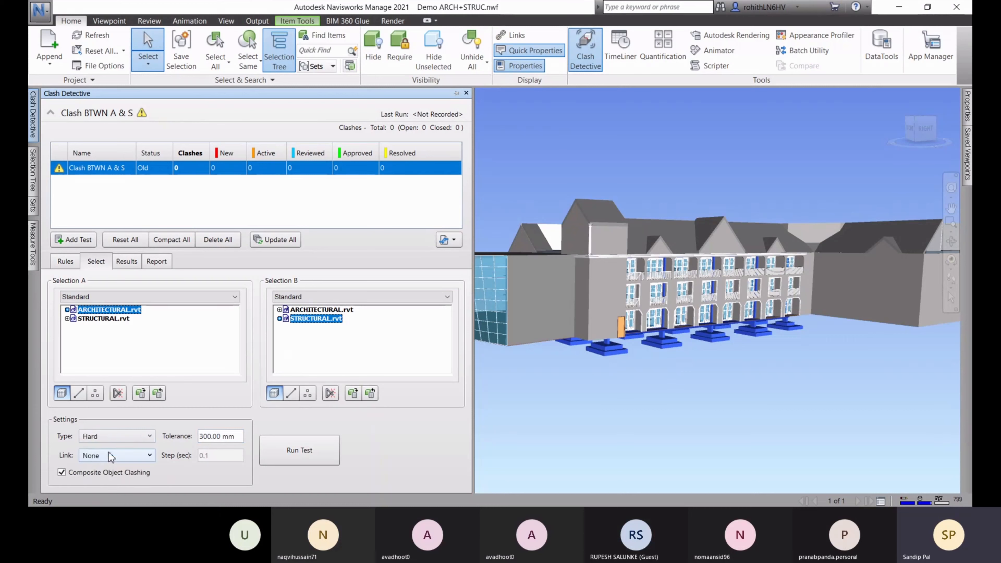
Try linking to TimeLiner, then leave Link at None and select the 300.00 tolerance
click(95, 457)
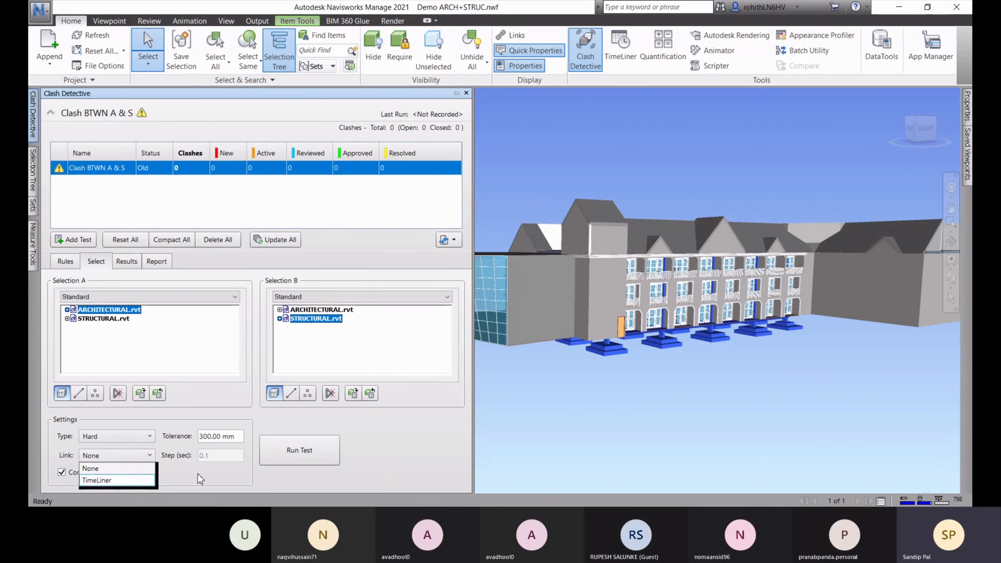
click(131, 481)
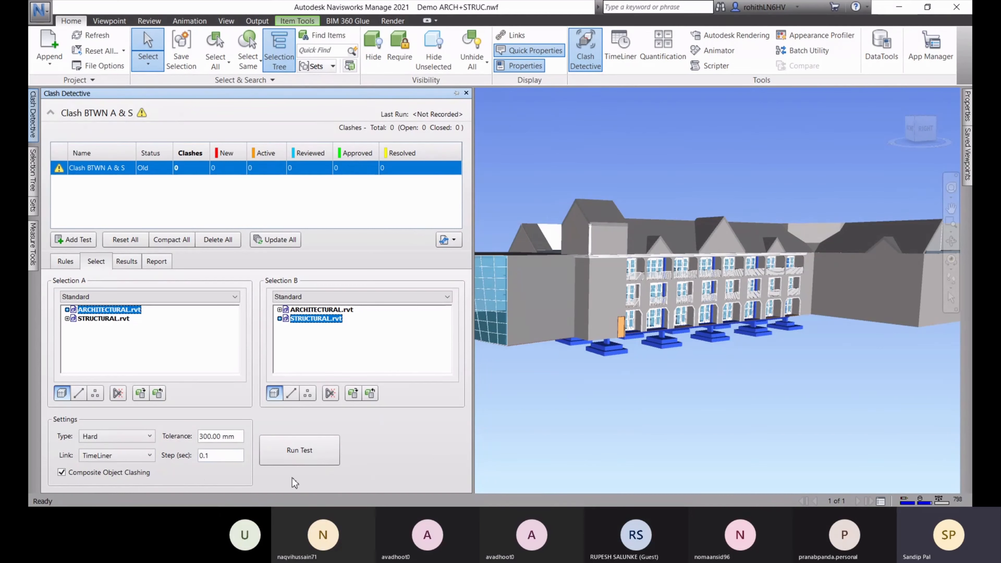
click(111, 457)
click(110, 469)
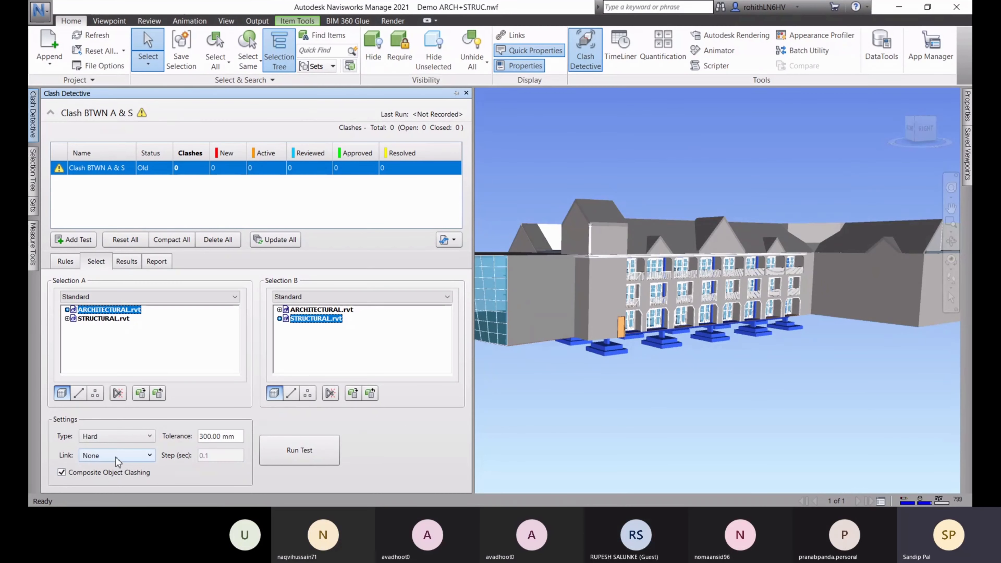
click(100, 459)
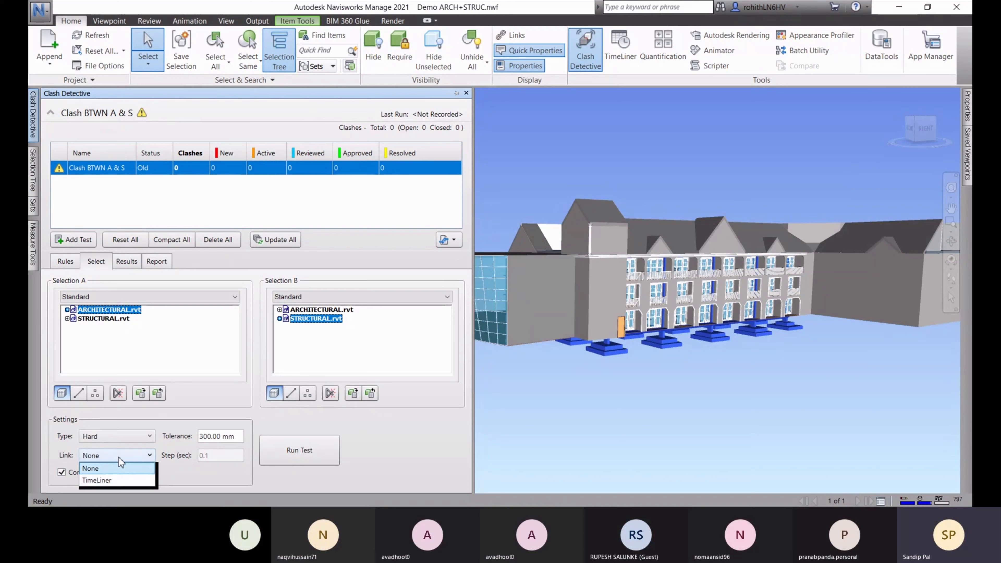
click(169, 457)
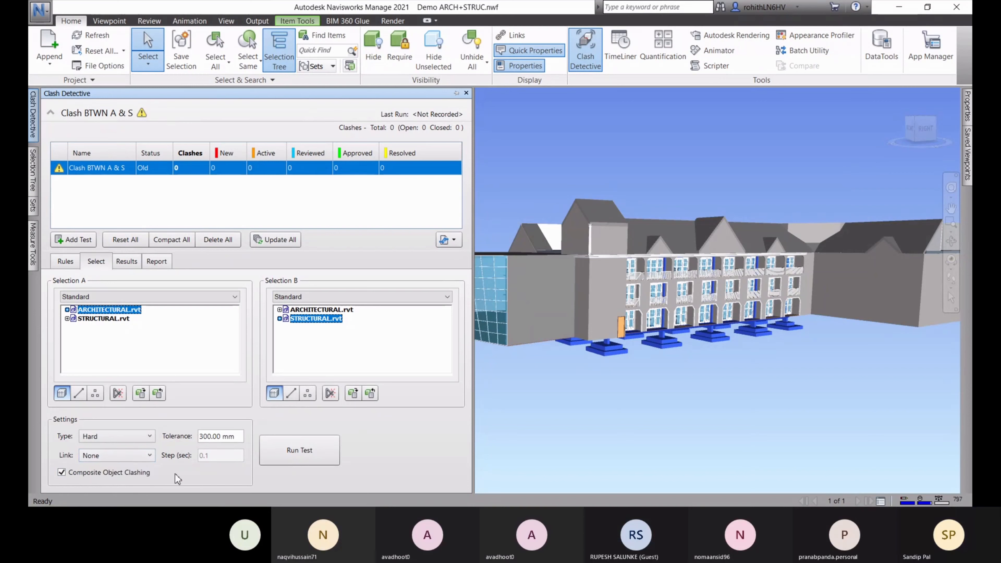
click(119, 457)
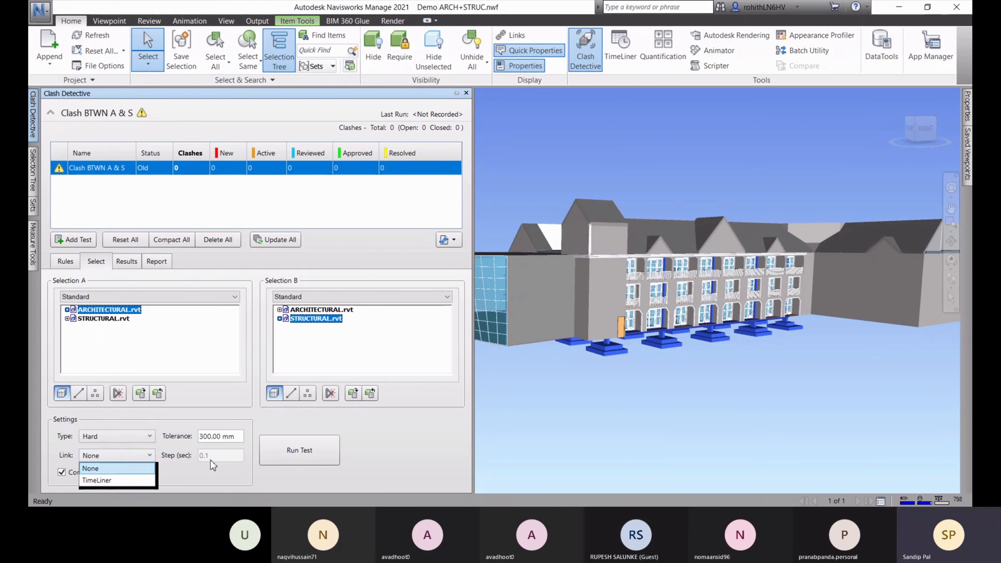
click(142, 468)
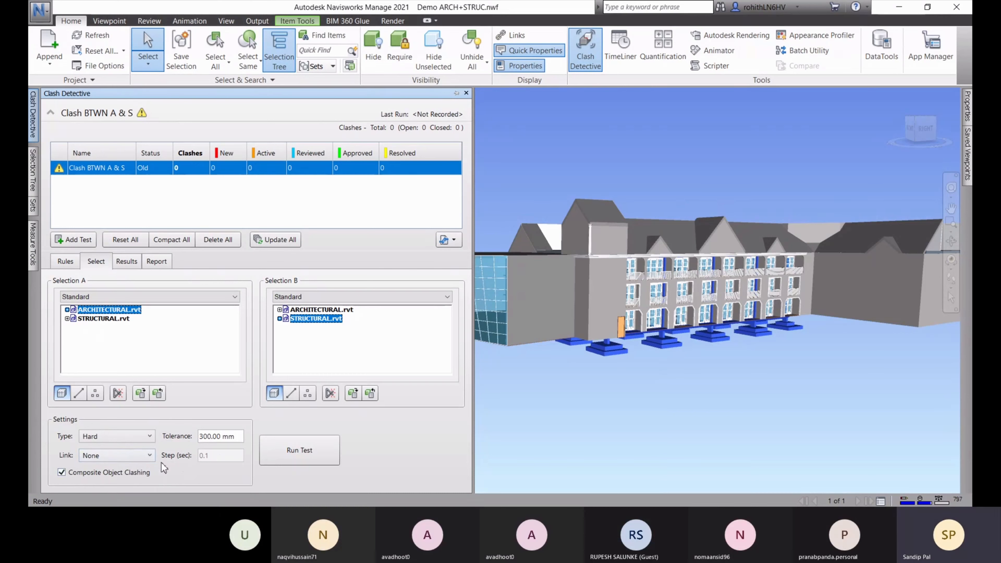
click(138, 461)
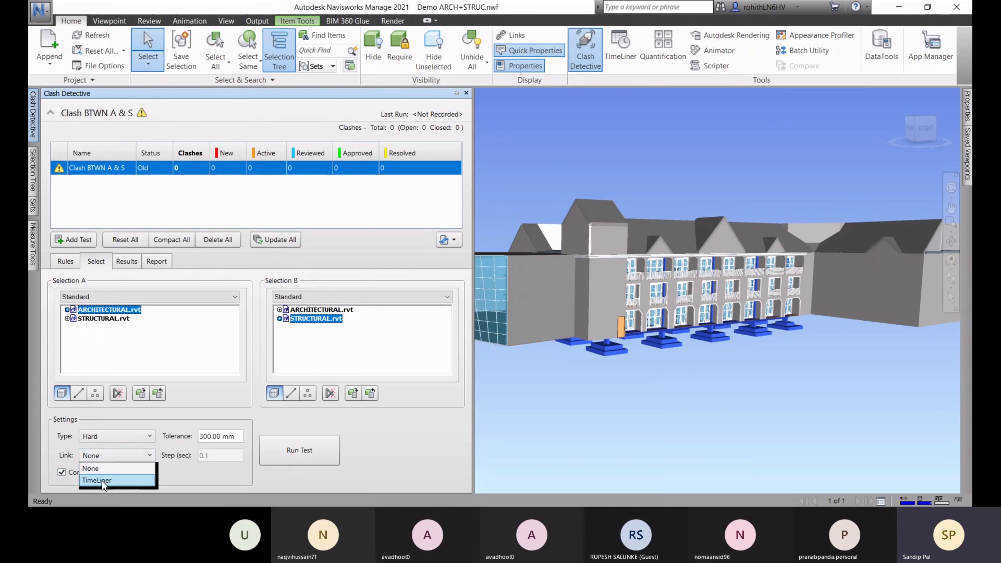
click(111, 468)
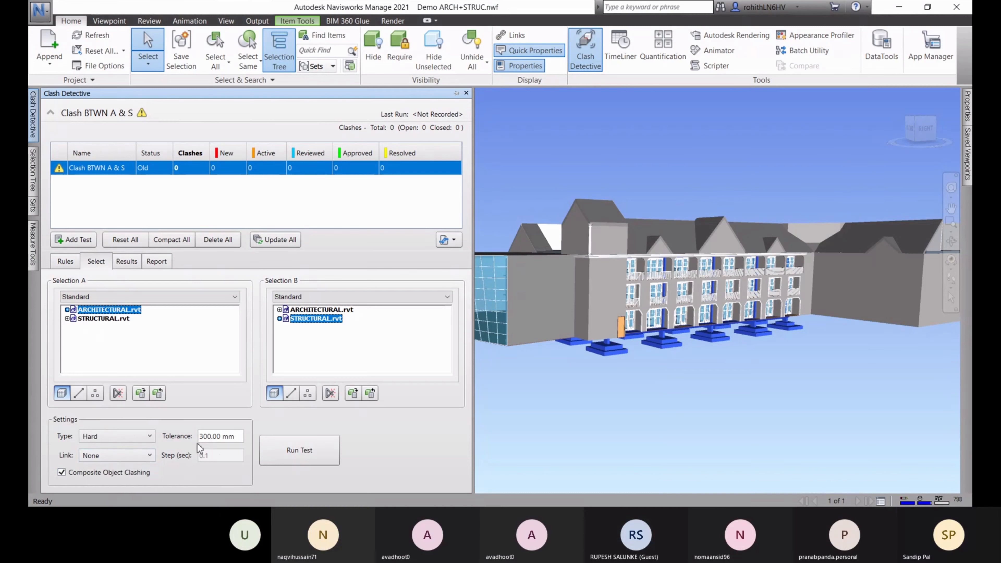
drag(221, 435, 198, 437)
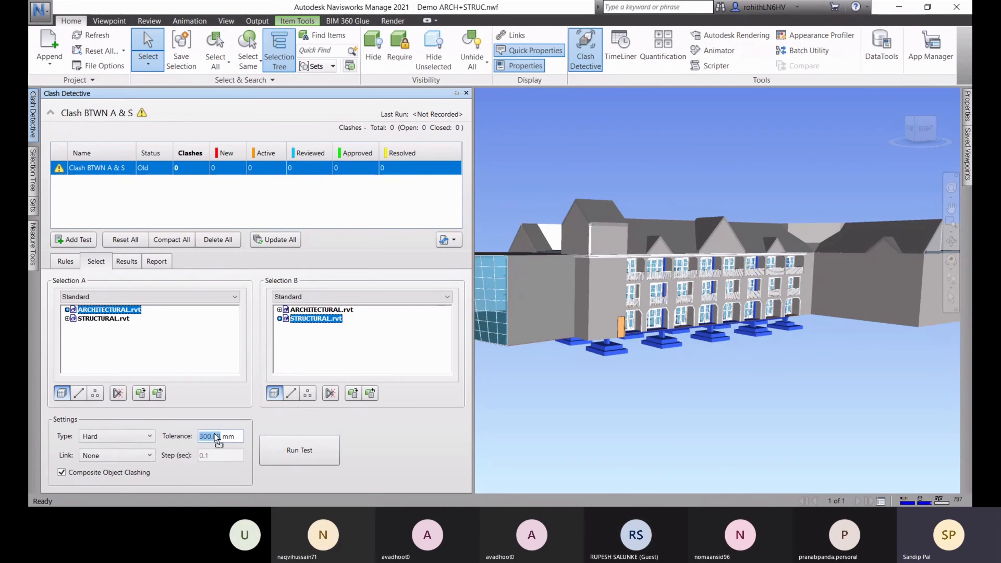
Set the tolerance to 0 mm and run the test, producing 5343 clashes
text(0)
click(319, 460)
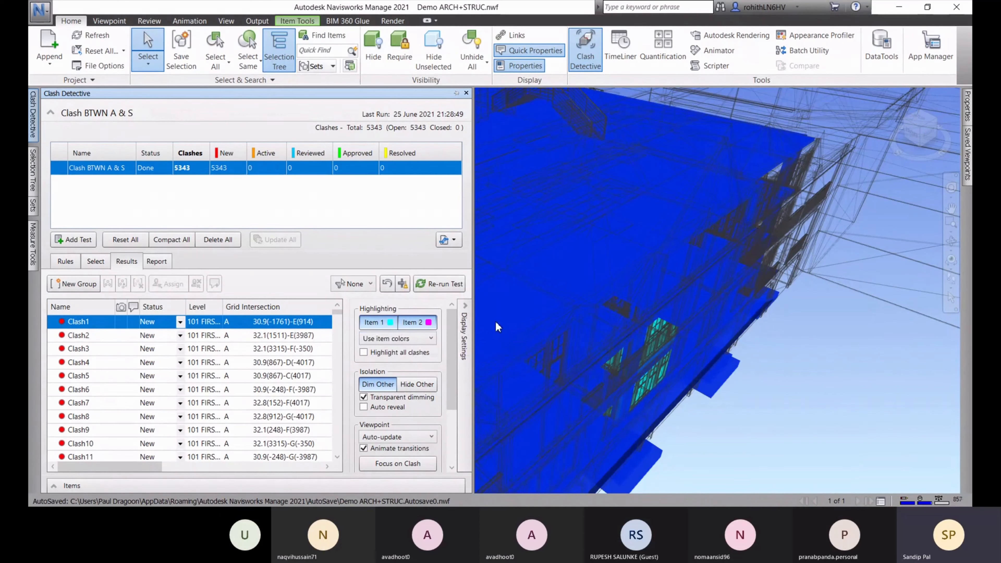
click(410, 339)
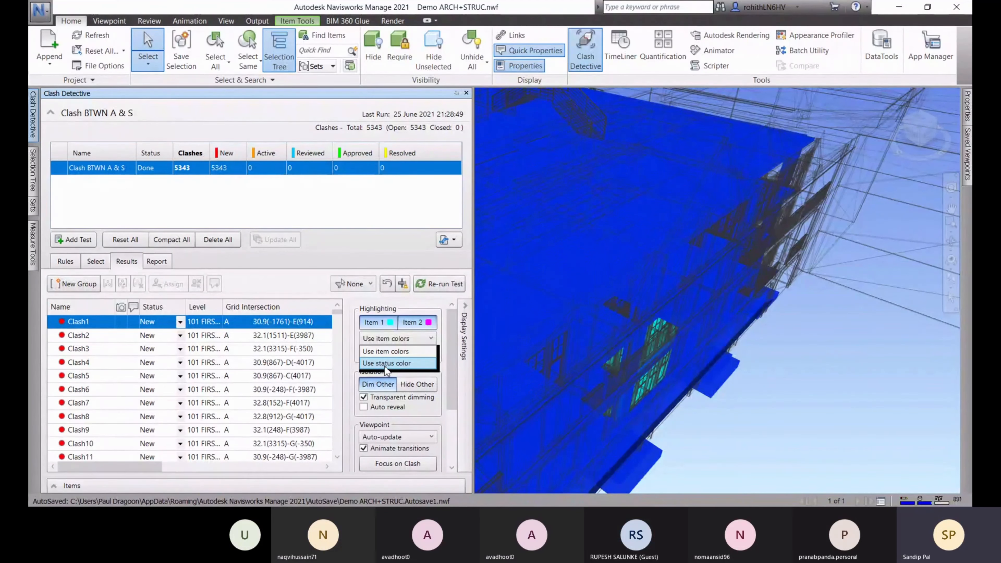
click(370, 352)
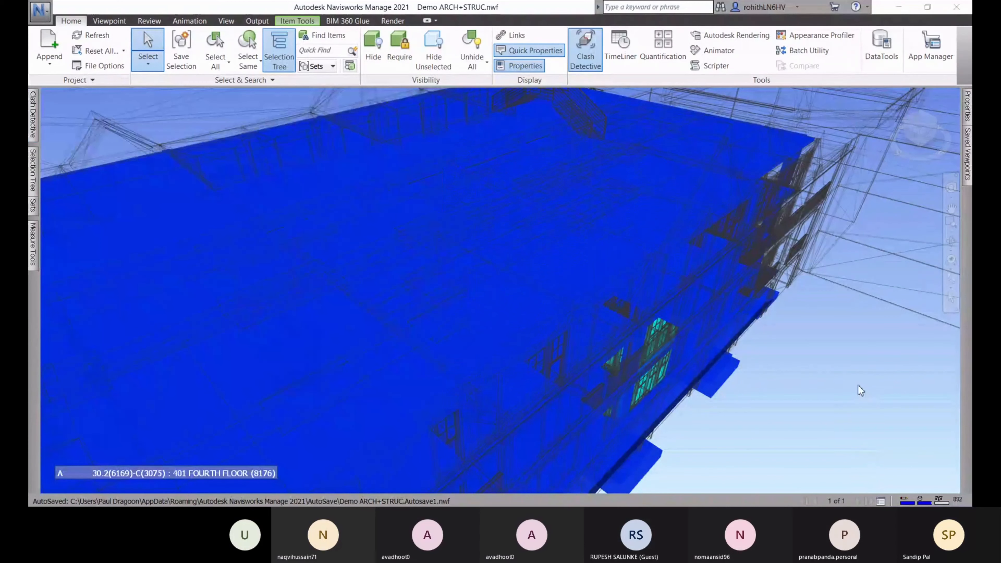
Open Options and go to the Tools > Clash Detective settings
click(39, 12)
click(199, 278)
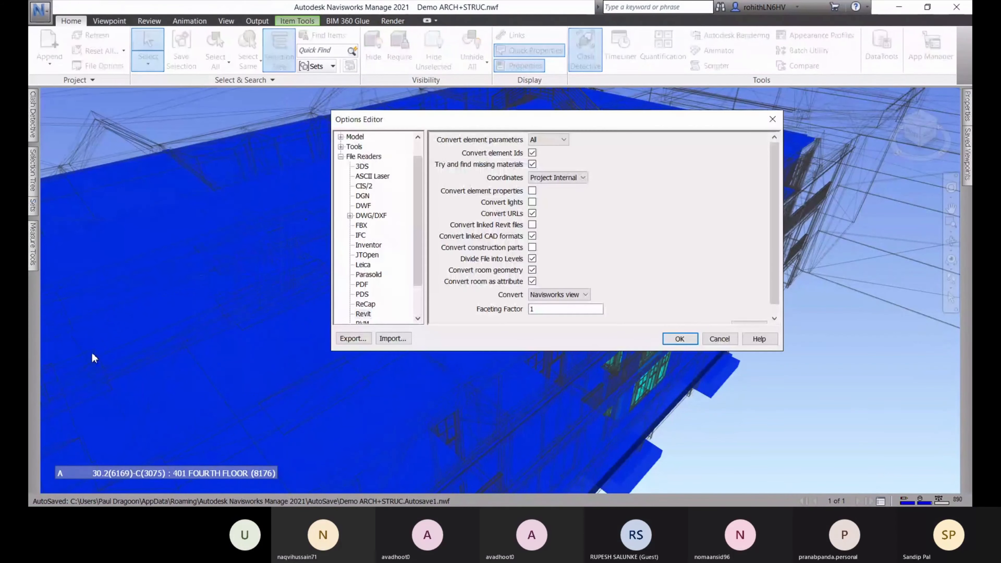
mouse_move(418, 204)
mouse_down()
mouse_move(420, 236)
mouse_move(420, 184)
mouse_up()
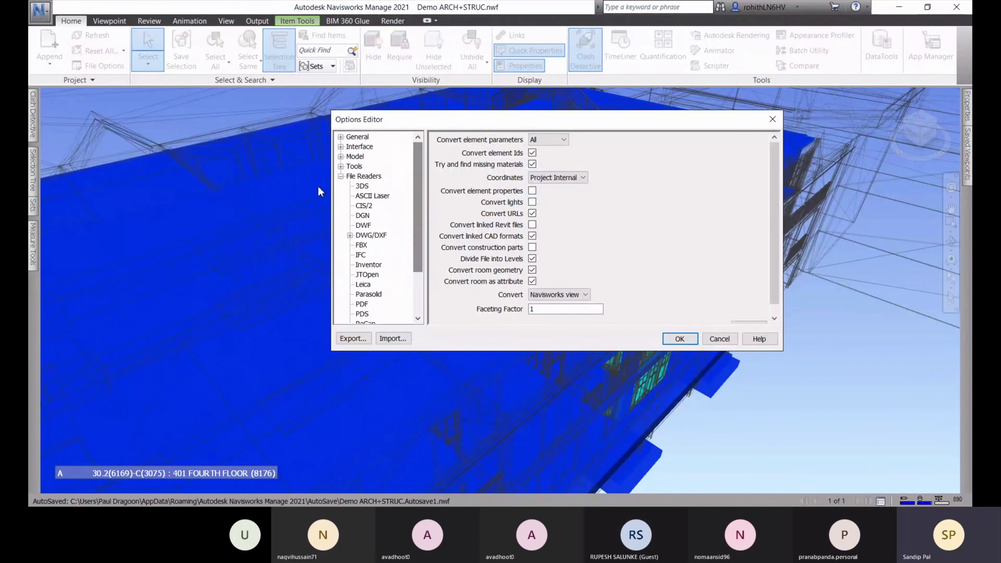
click(340, 176)
click(341, 166)
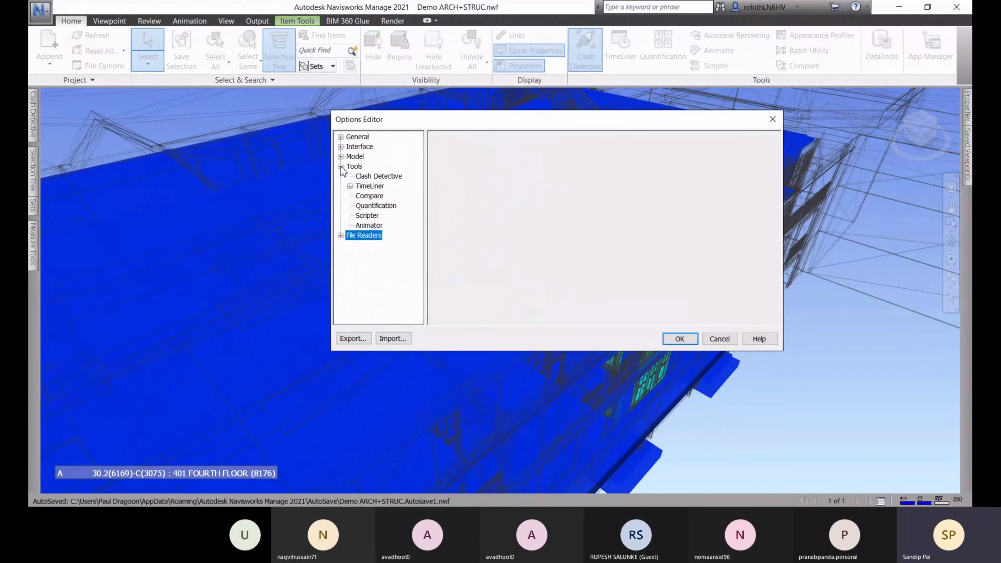
click(370, 177)
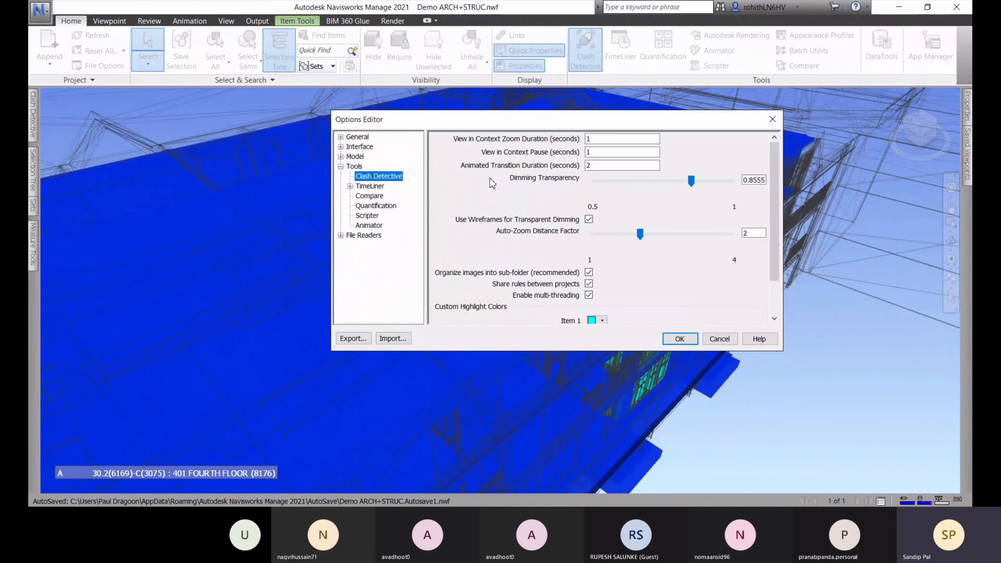
scroll(738, 311, down, 2)
Set Custom Highlight Colors to green for Item 1 and red for Item 2, then apply
click(603, 276)
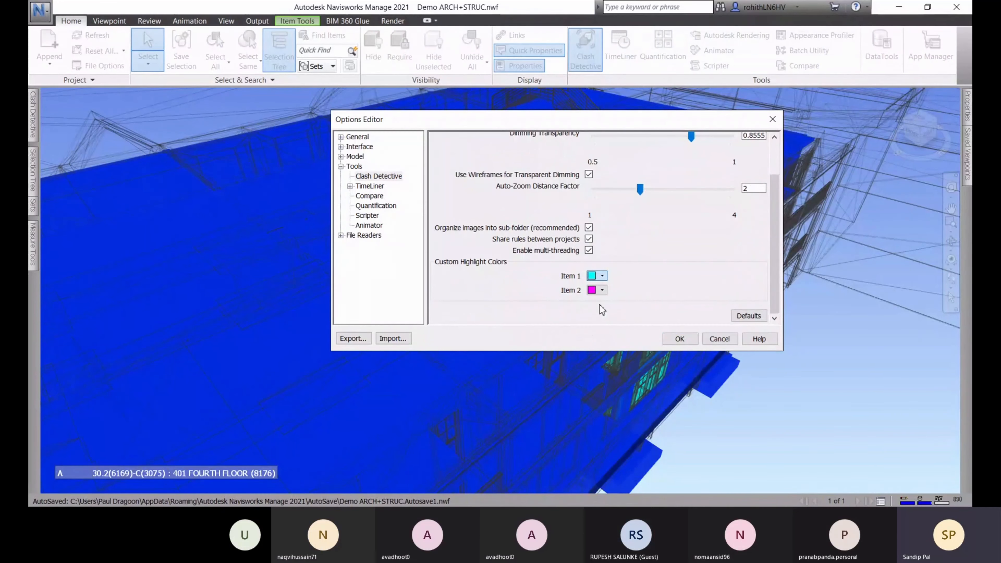
click(612, 305)
click(600, 293)
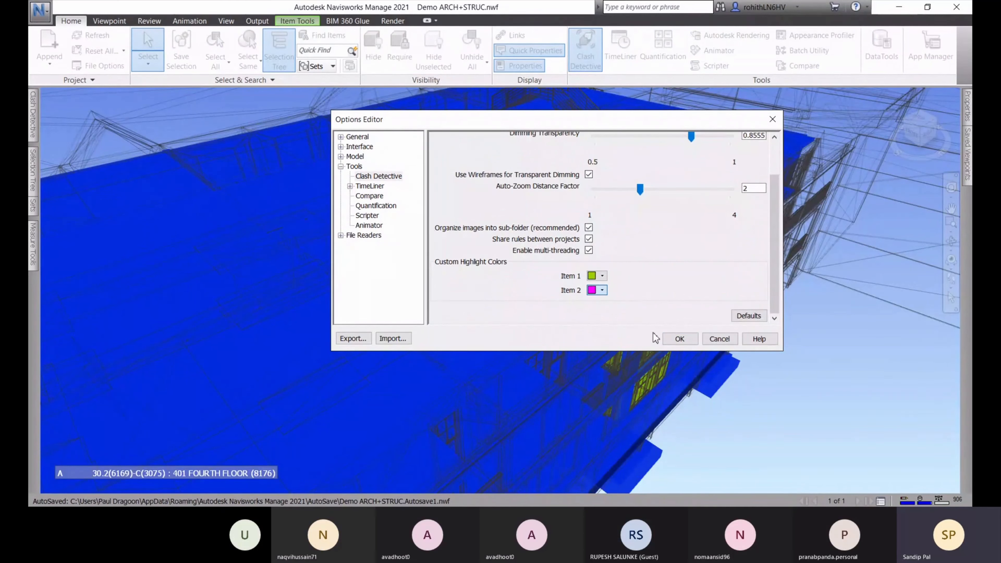
click(604, 305)
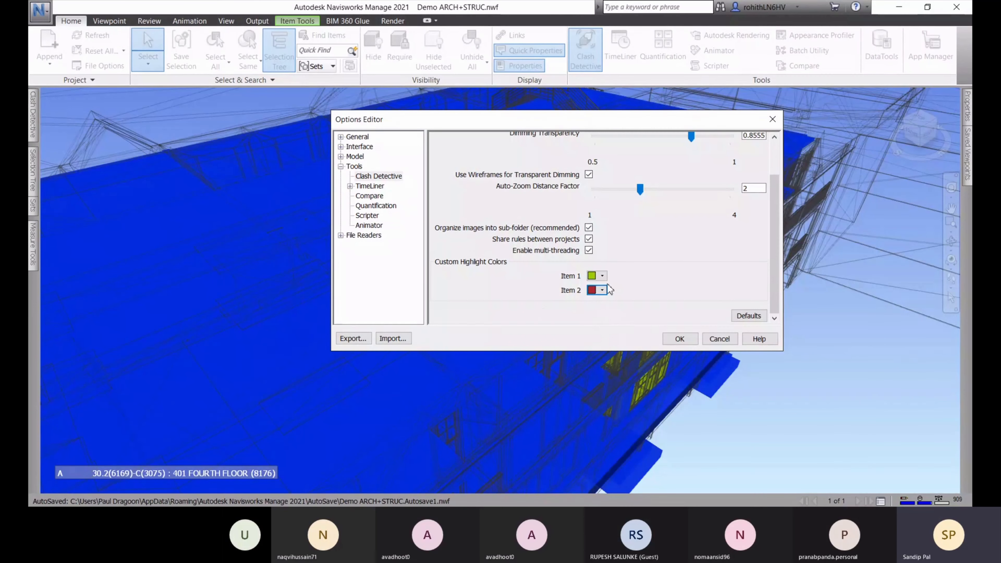
click(671, 341)
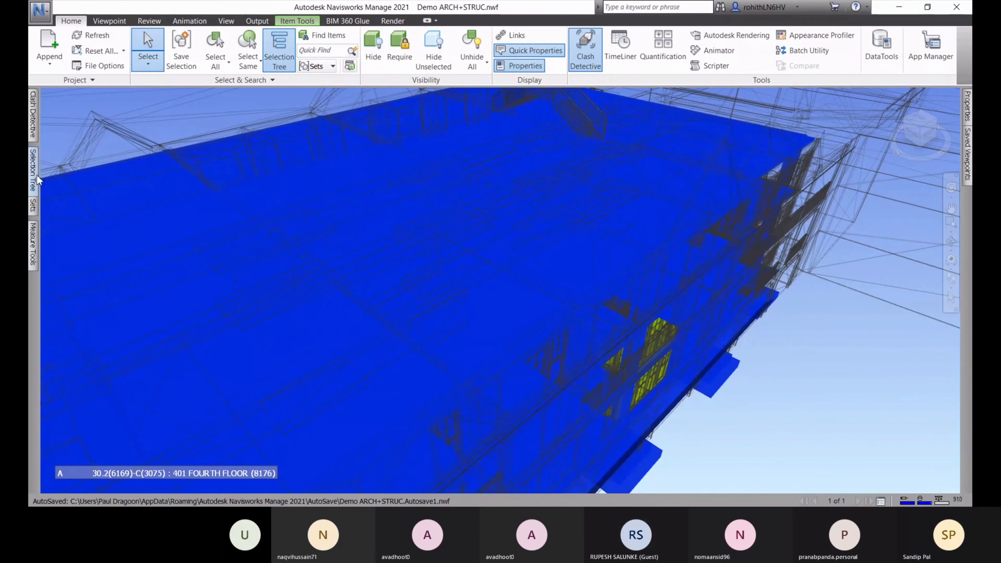
mouse_move(35, 132)
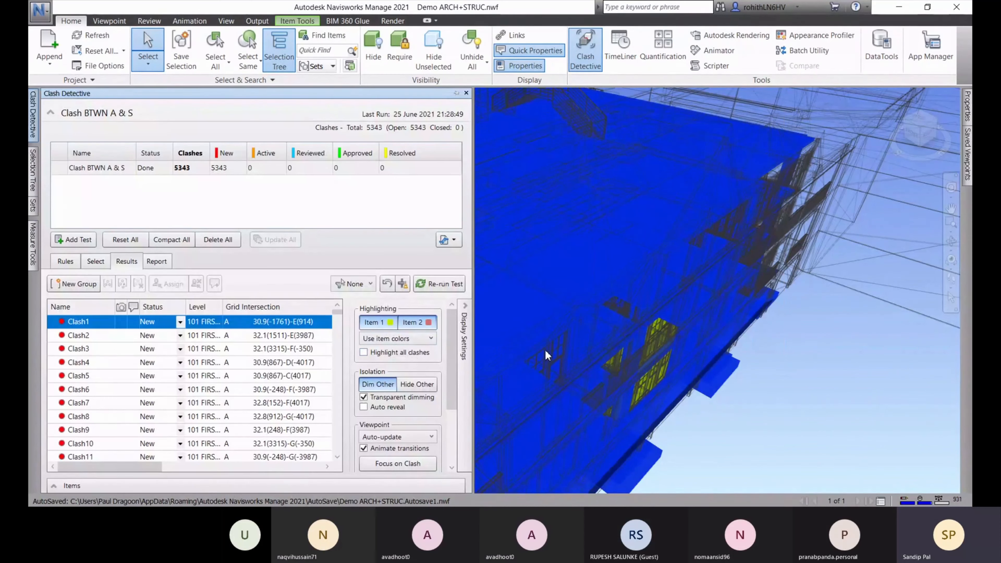
Step through Clash1 to Clash4 in the results list
scroll(410, 377, down, 3)
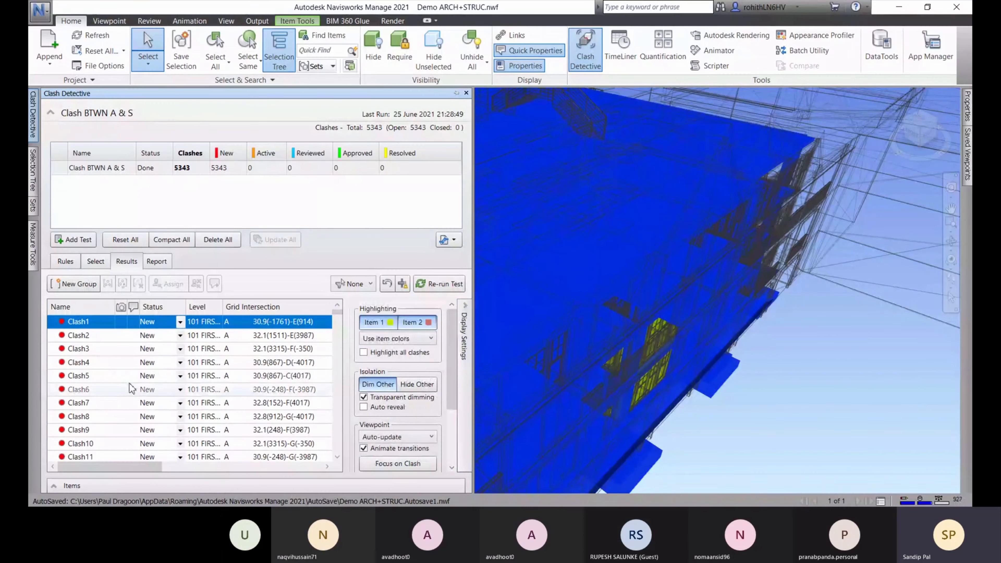
click(88, 325)
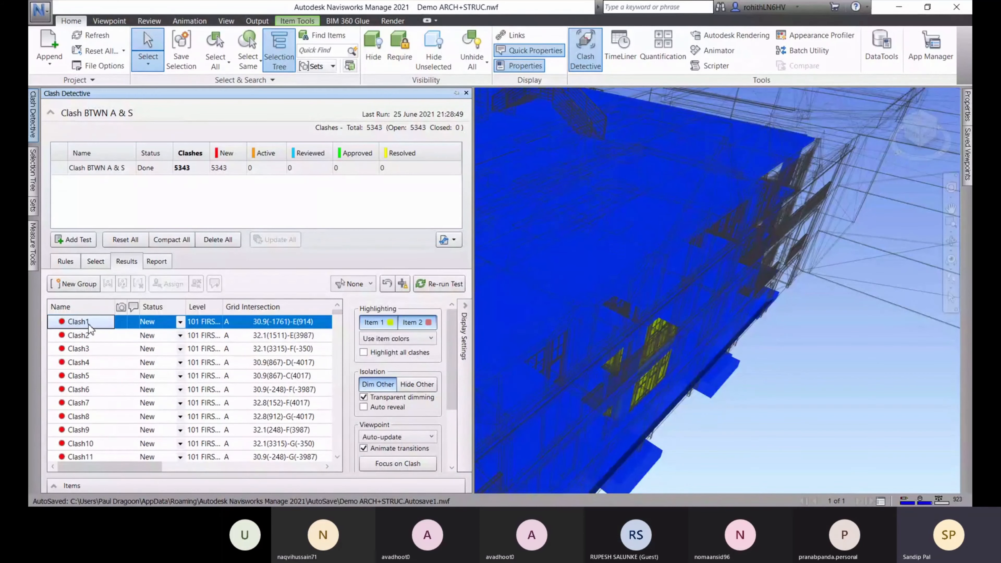
click(80, 336)
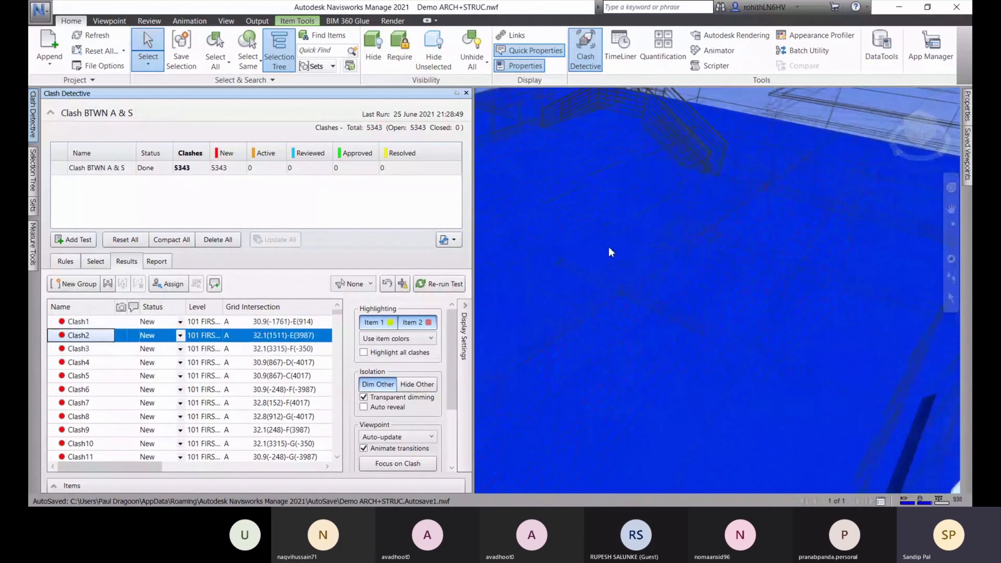
click(79, 349)
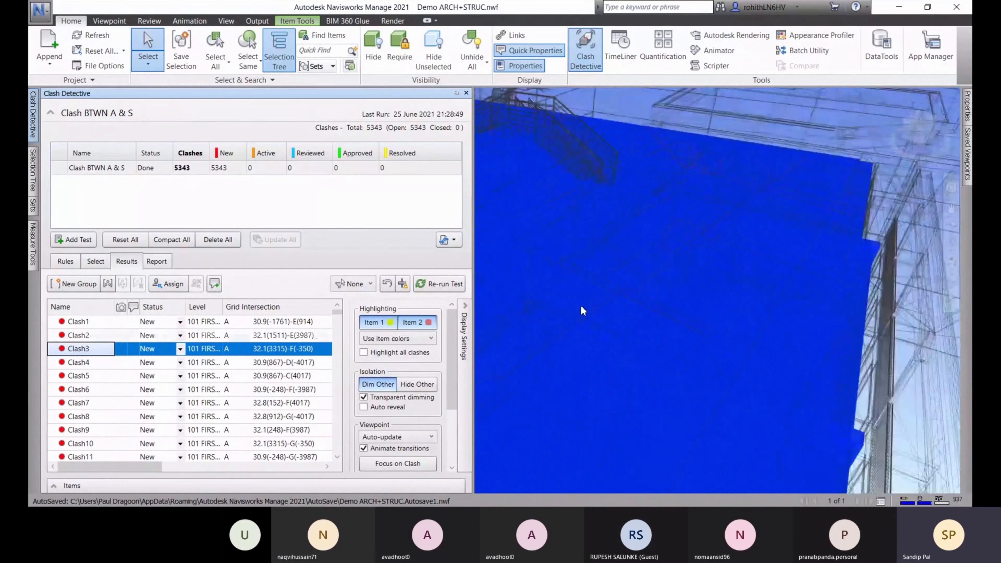
click(103, 364)
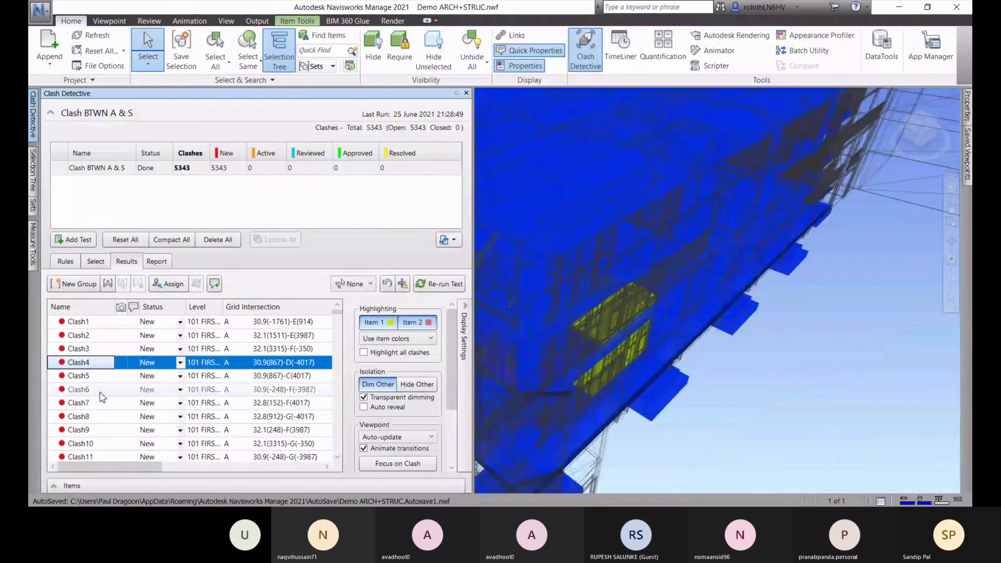
Zoom and orbit in close to Clash4's yellow clashing walls
scroll(689, 312, down, 6)
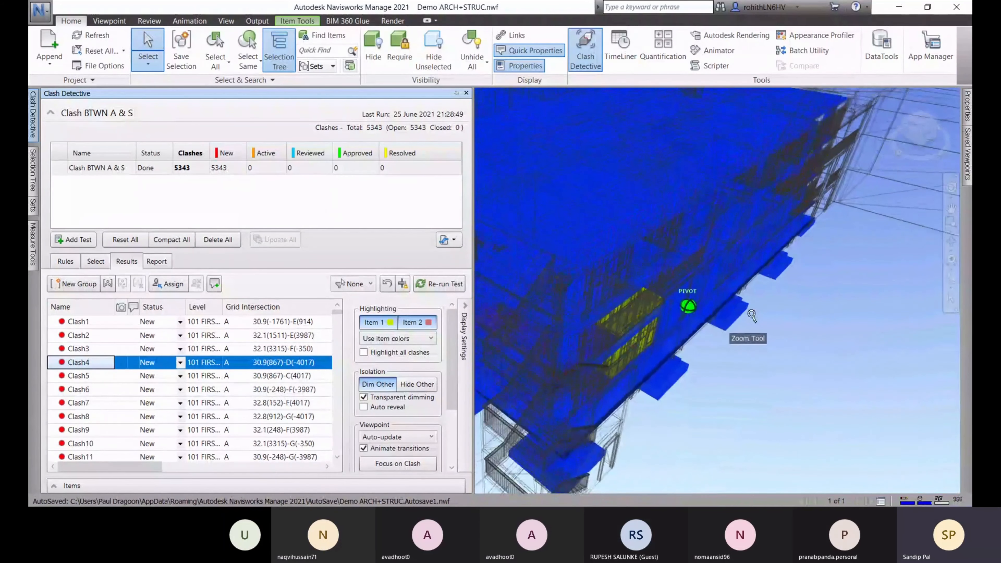
scroll(743, 328, down, 2)
shift+middle_drag(743, 327, 589, 299)
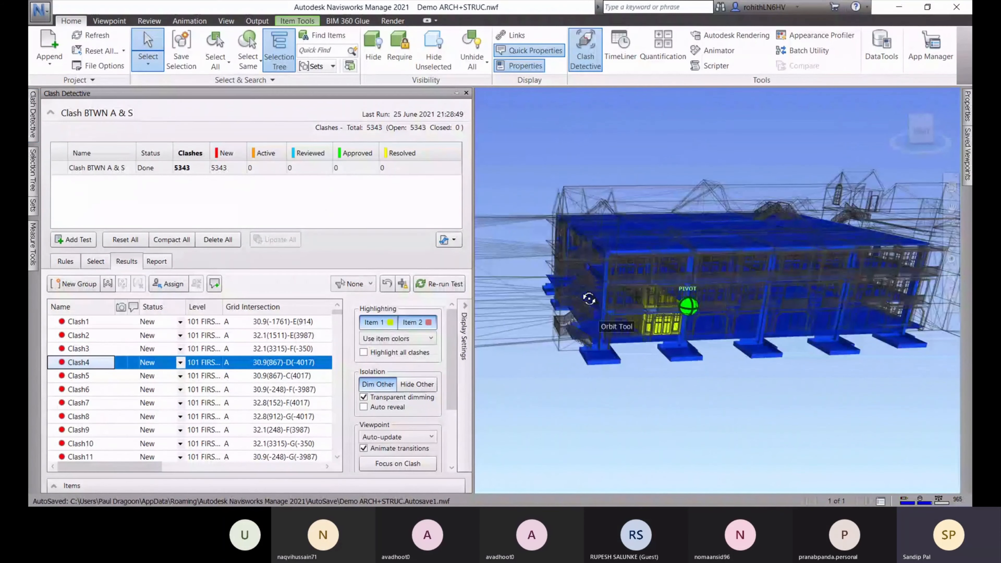
scroll(687, 326, up, 3)
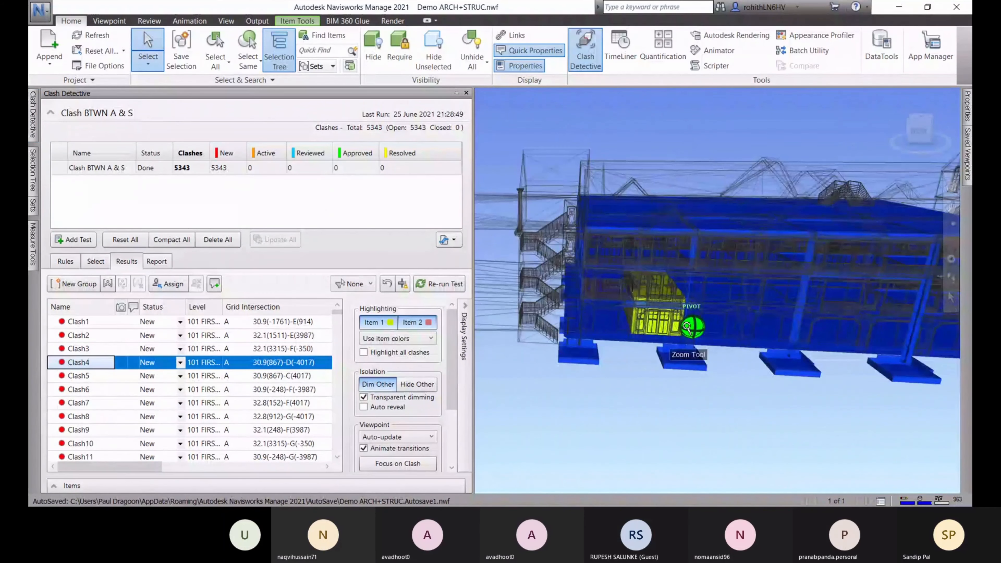
shift+middle_drag(687, 326, 513, 328)
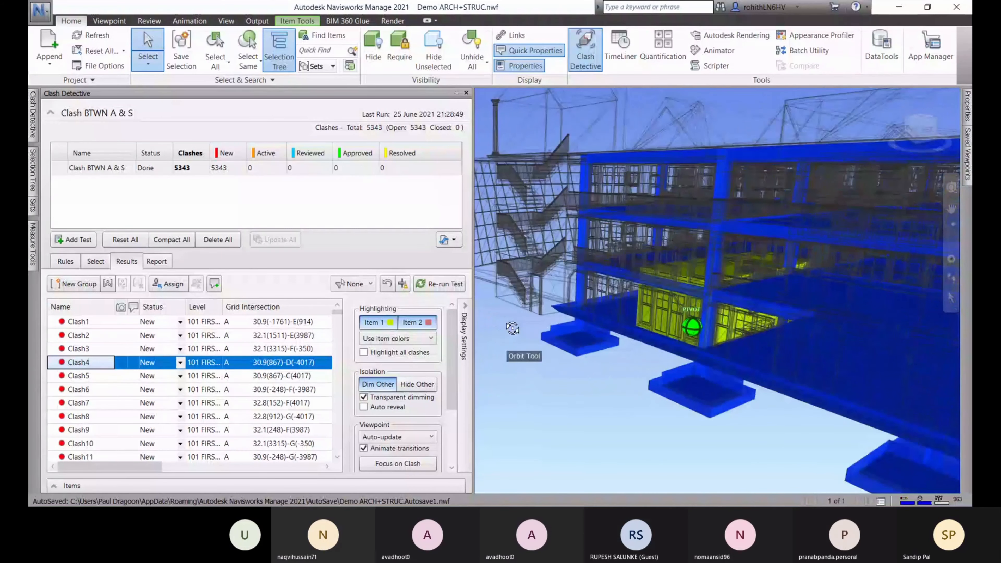
scroll(705, 333, up, 5)
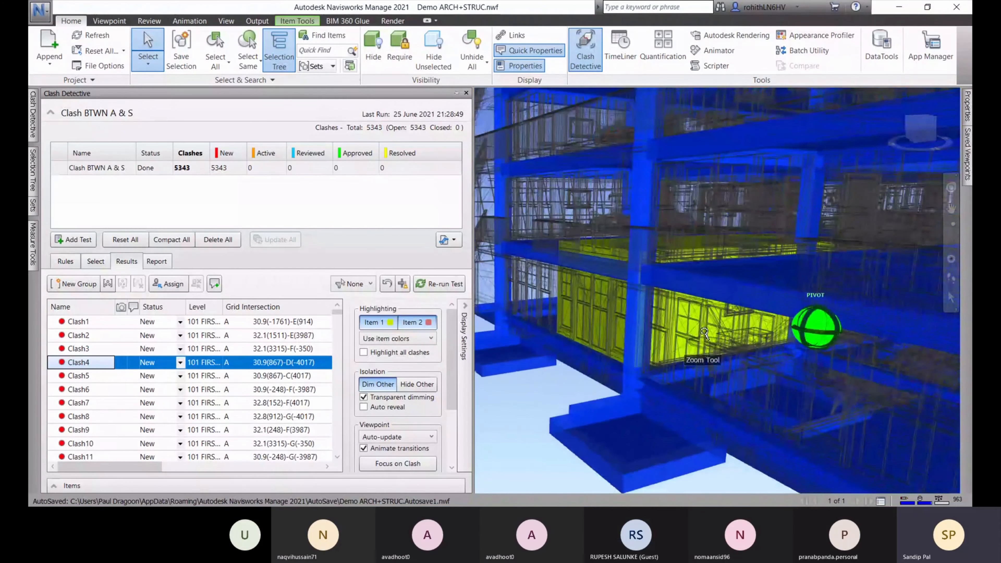
scroll(705, 333, up, 6)
middle_drag(705, 332, 707, 351)
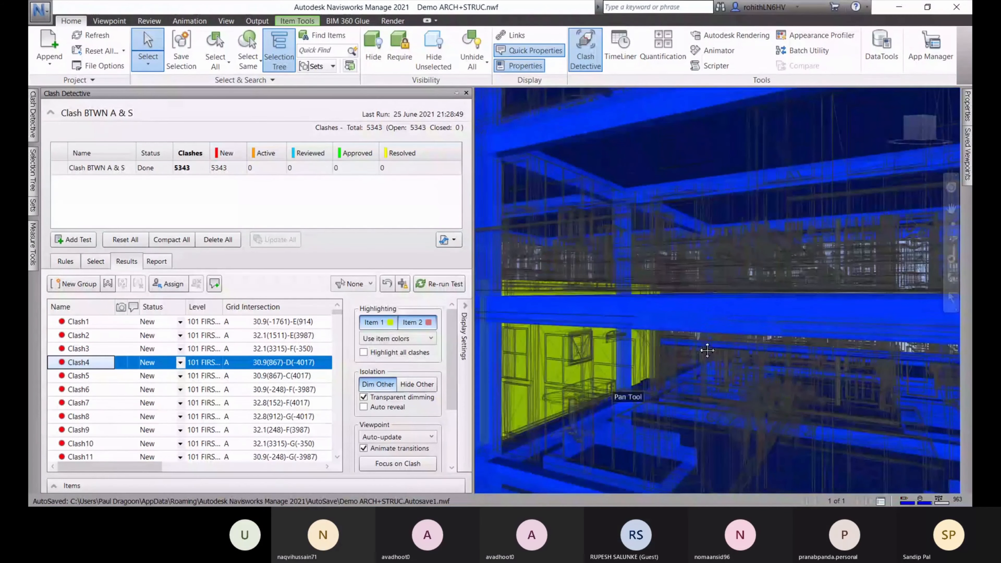
scroll(631, 338, down, 5)
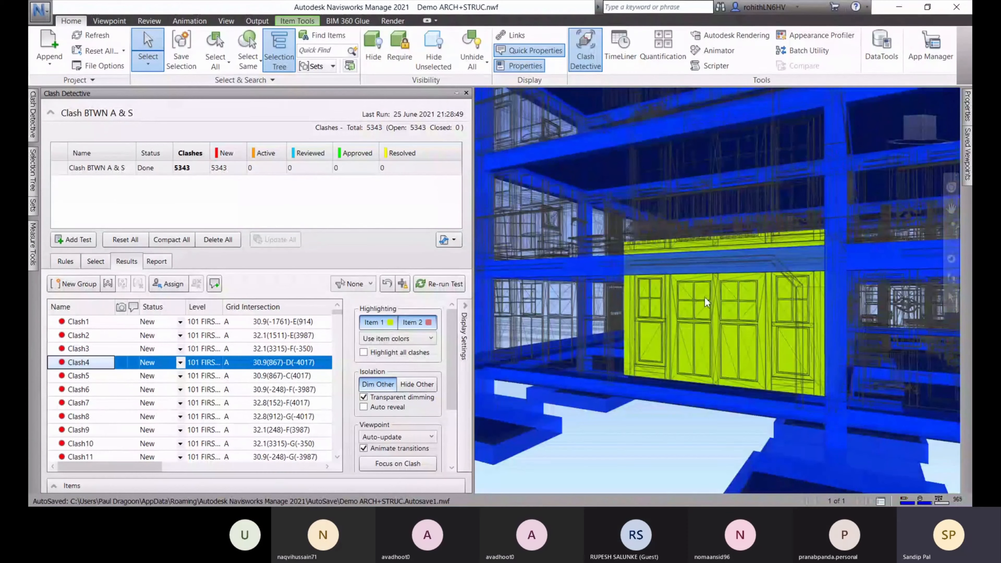
scroll(707, 302, up, 4)
Move to Clash5 for a close interior view, then show and orbit around Clash6
key(Down)
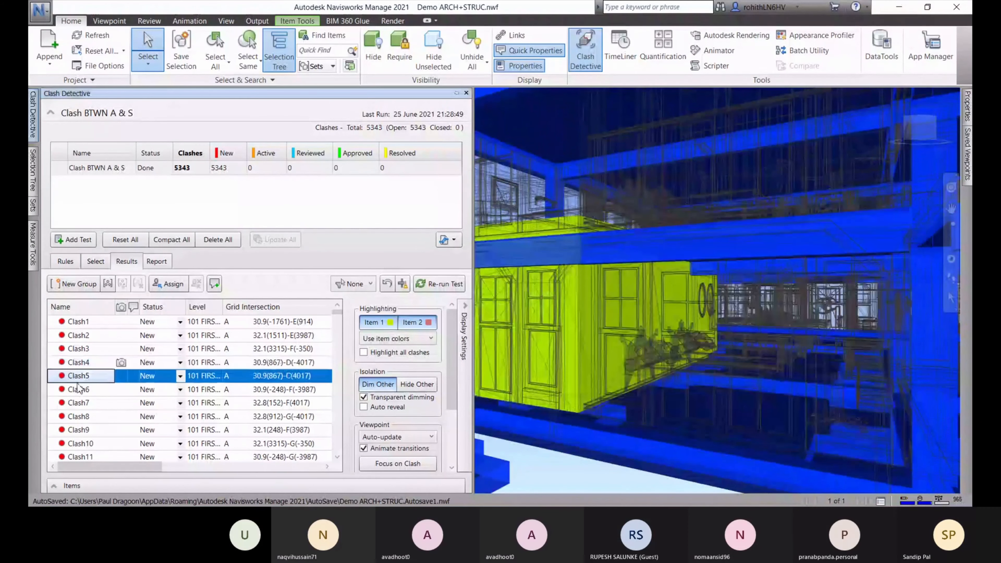
mouse_move(636, 334)
middle_down()
mouse_move(591, 343)
mouse_move(705, 280)
mouse_move(824, 240)
mouse_move(45, 255)
mouse_move(138, 260)
middle_up()
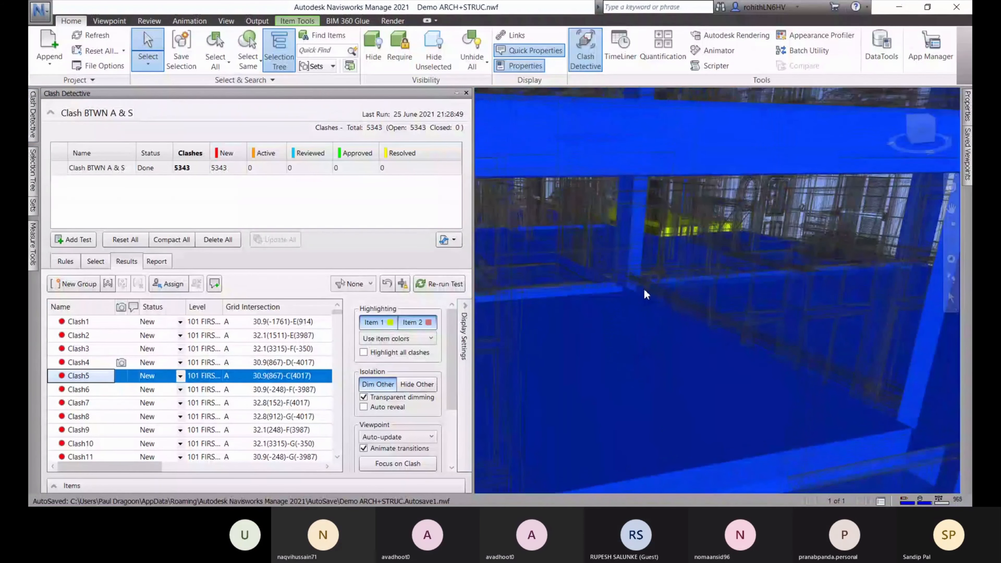
middle_drag(632, 294, 554, 277)
click(104, 391)
shift+middle_drag(627, 384, 479, 349)
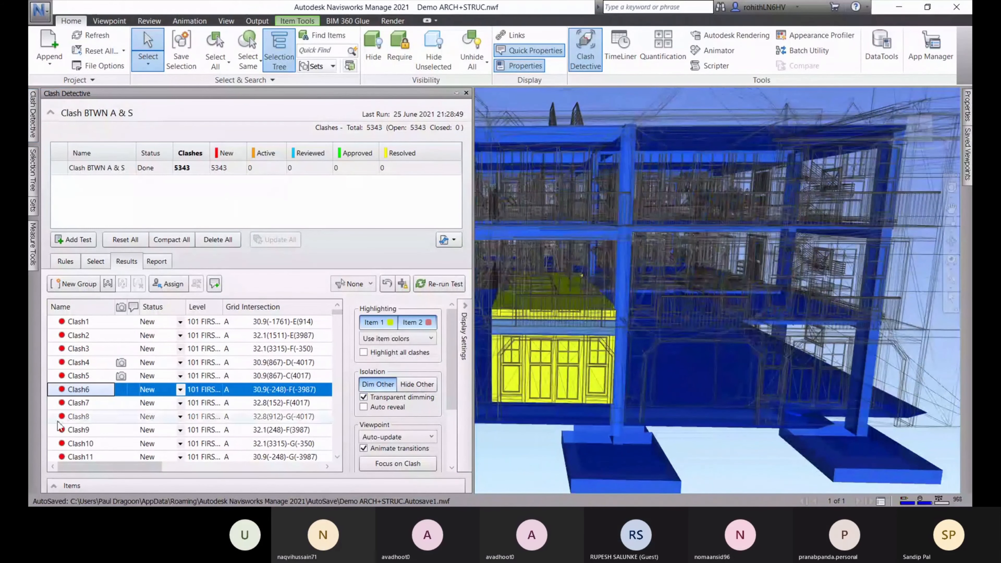
Select architectural levels 101 FIRST FLOOR through 401 ROOF as Selection A
click(96, 262)
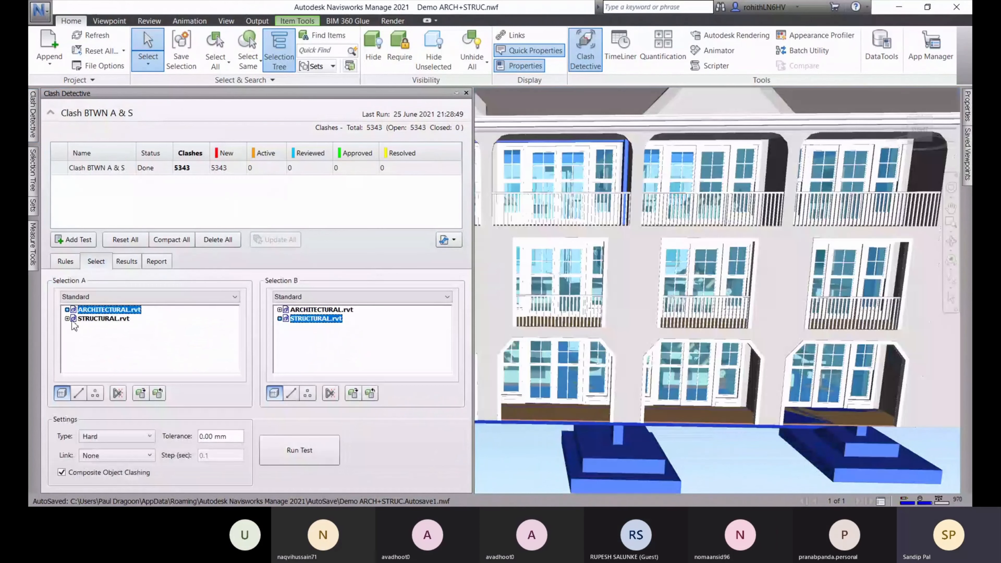
click(67, 310)
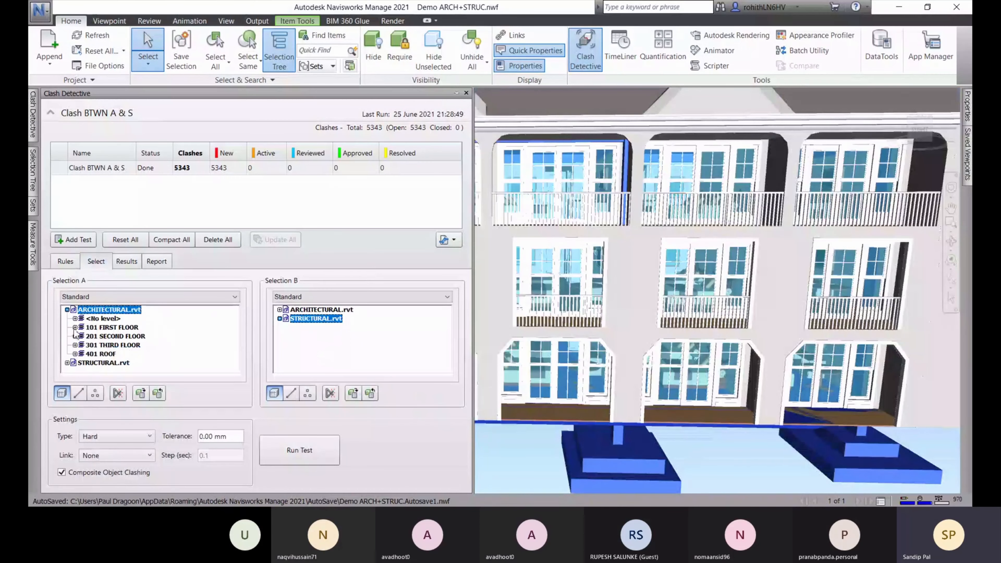
click(98, 327)
shift+click(101, 336)
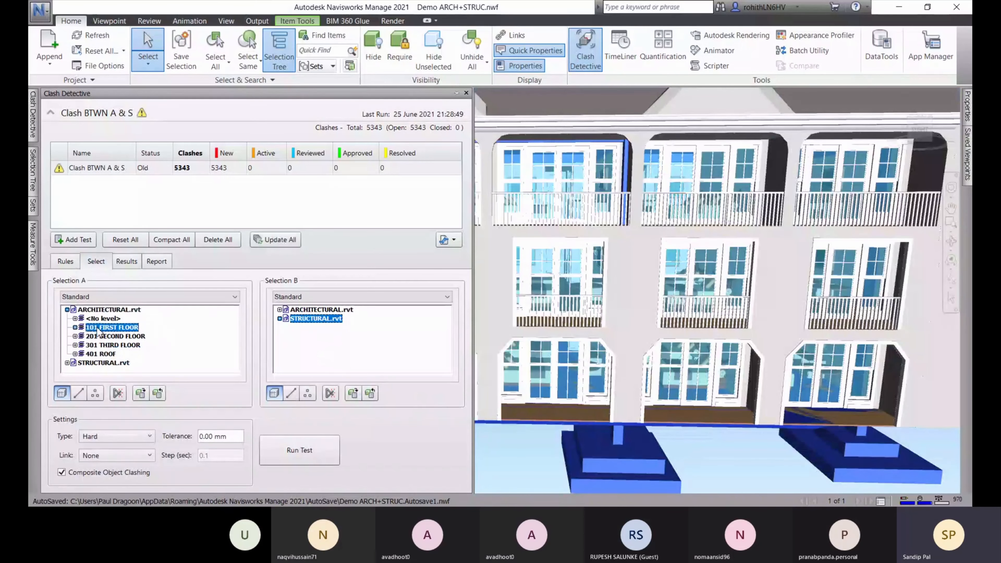
shift+click(104, 345)
shift+click(101, 353)
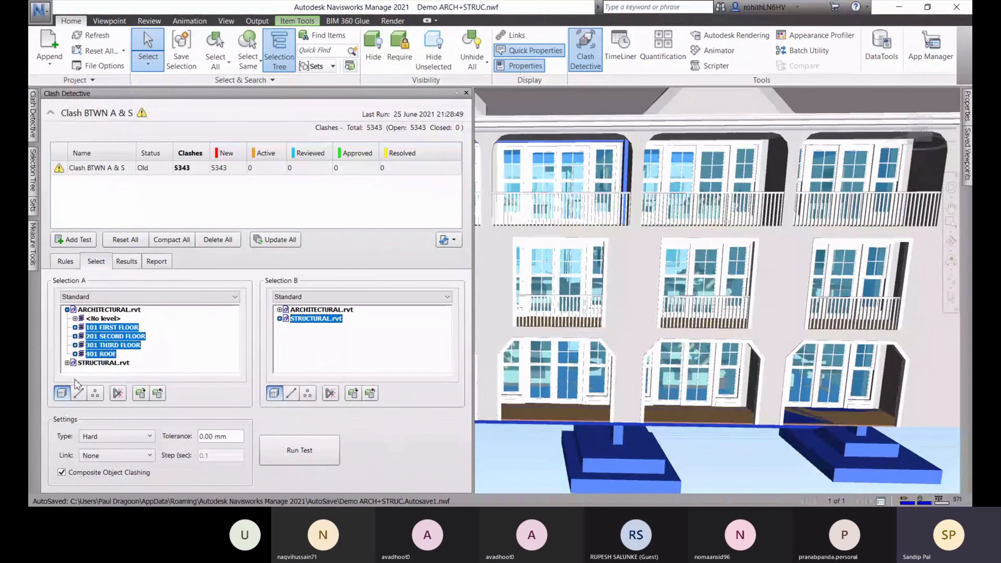
Select structural levels 101 FIRST FLOOR through 401 FOURTH FLOOR as Selection B and run the test
click(280, 319)
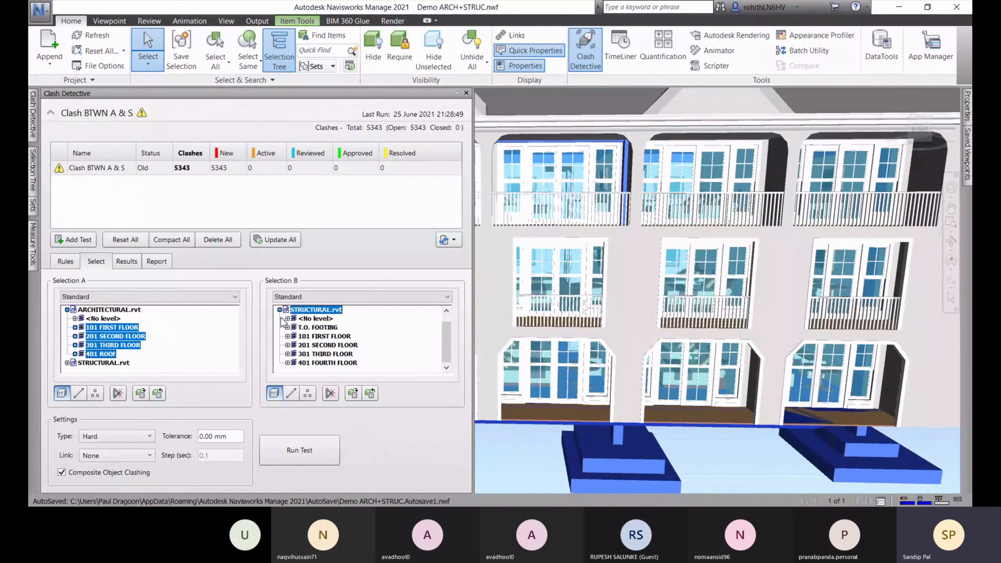
ctrl+click(311, 338)
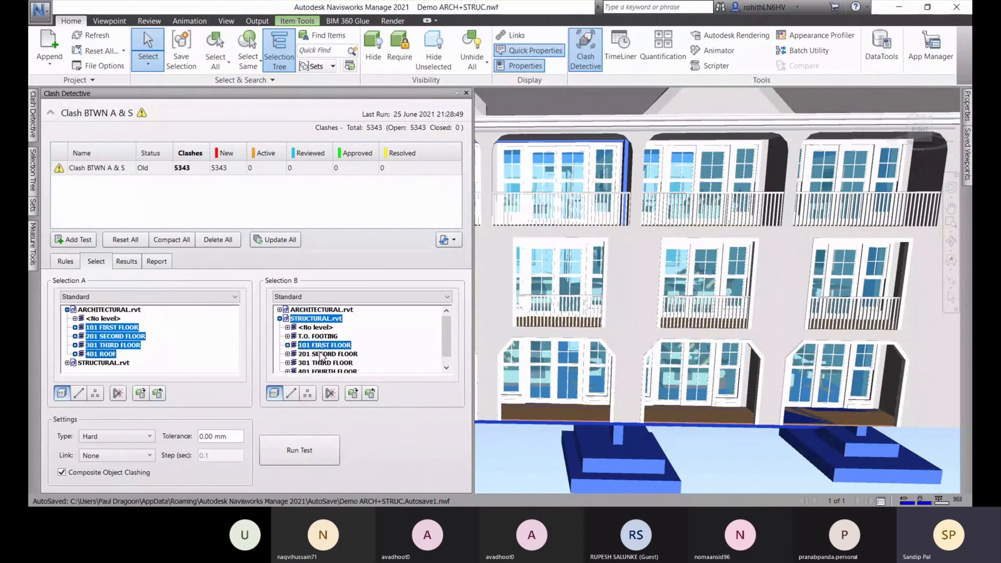
ctrl+click(313, 354)
ctrl+click(314, 363)
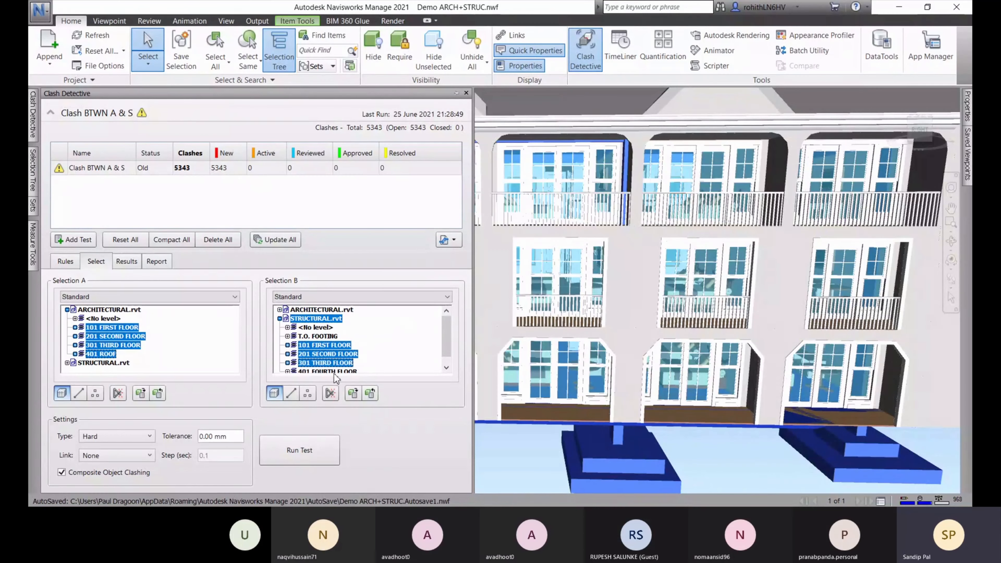
ctrl+click(325, 371)
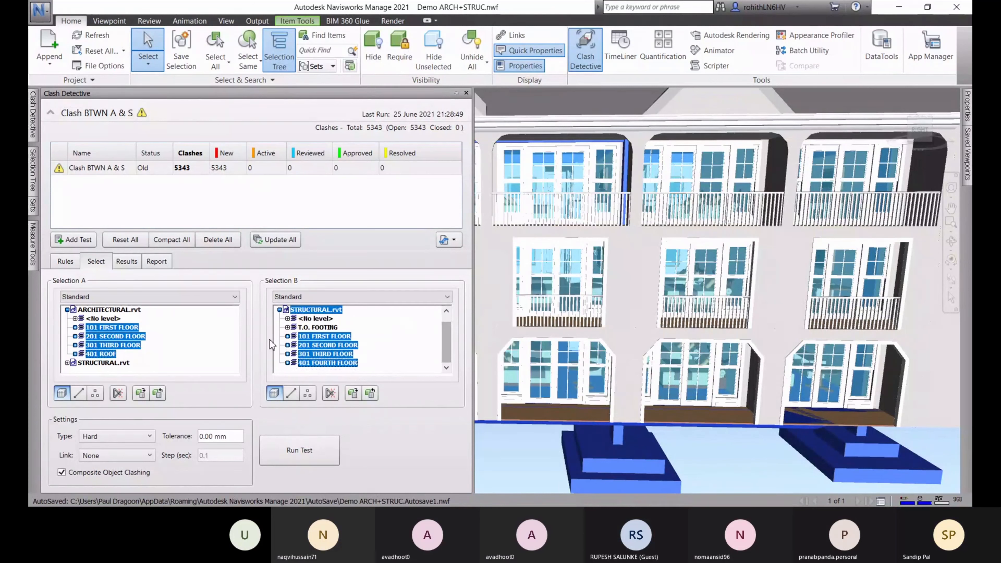
double_click(318, 311)
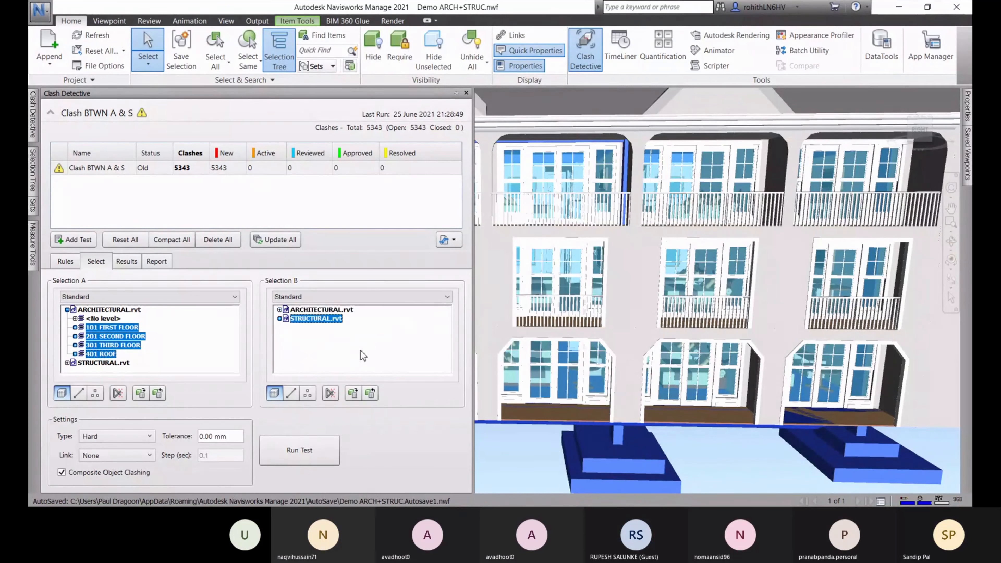
click(280, 319)
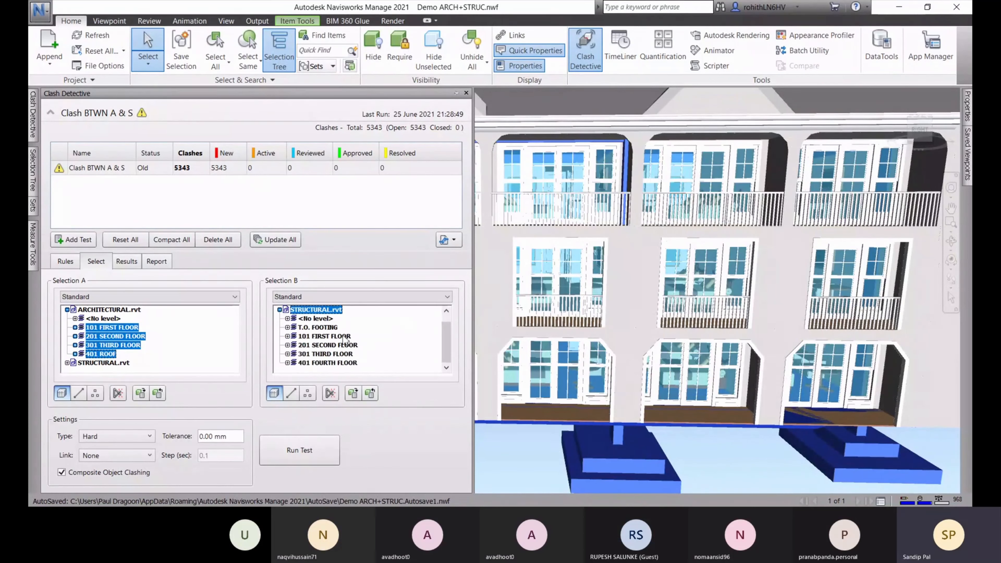
click(321, 336)
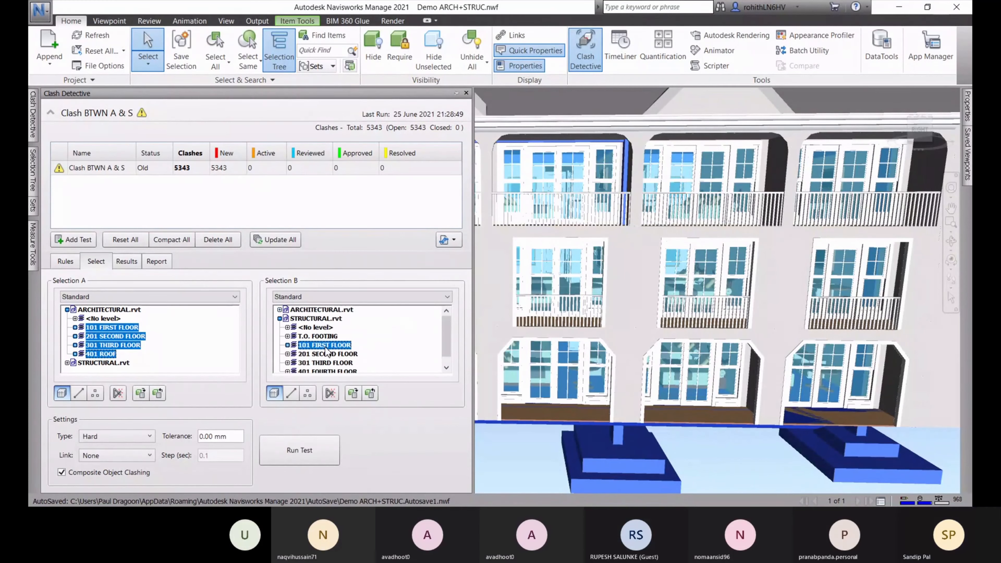
shift+click(324, 371)
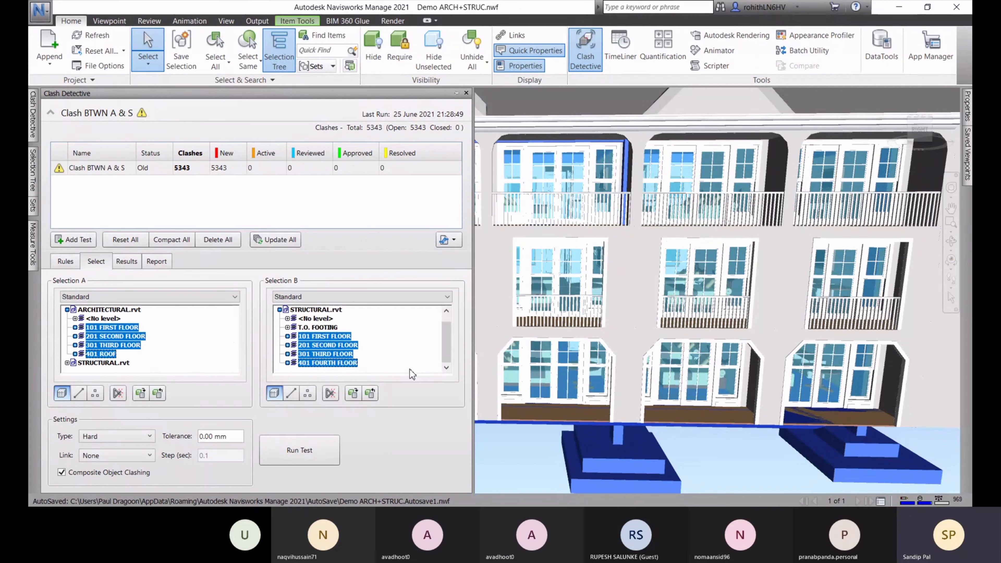
click(303, 455)
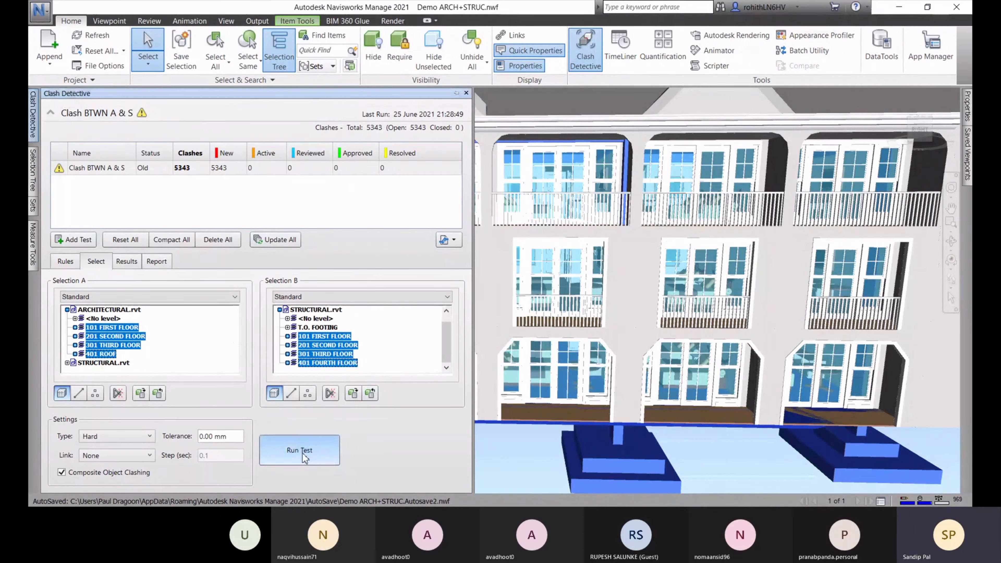
Orbit and pan the 3-D view to inspect the 2949 active clashes from the re-run
shift+middle_drag(745, 289, 423, 384)
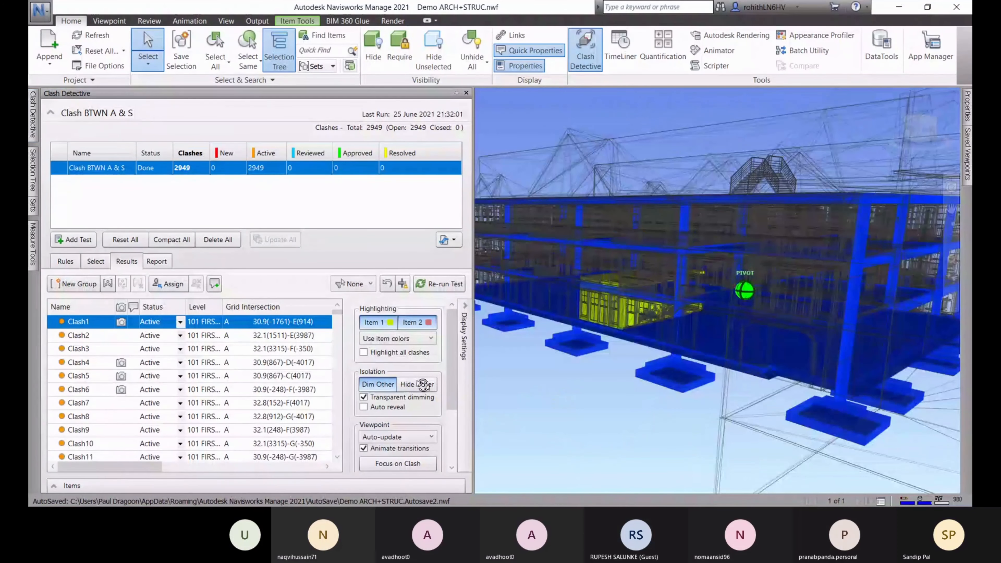
shift+drag(423, 384, 419, 383)
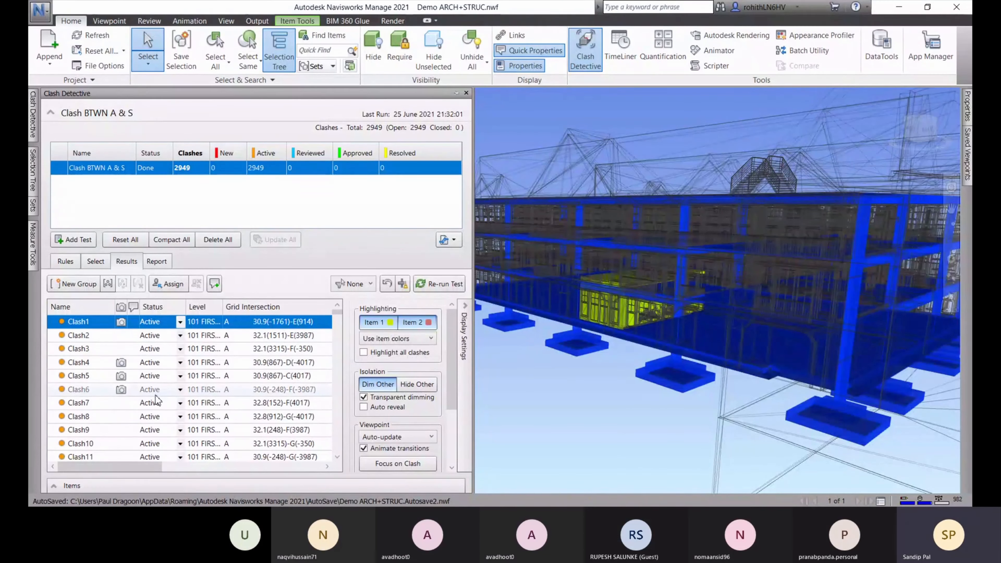
mouse_move(658, 312)
middle_down()
mouse_move(650, 259)
mouse_move(637, 252)
mouse_move(651, 312)
middle_up()
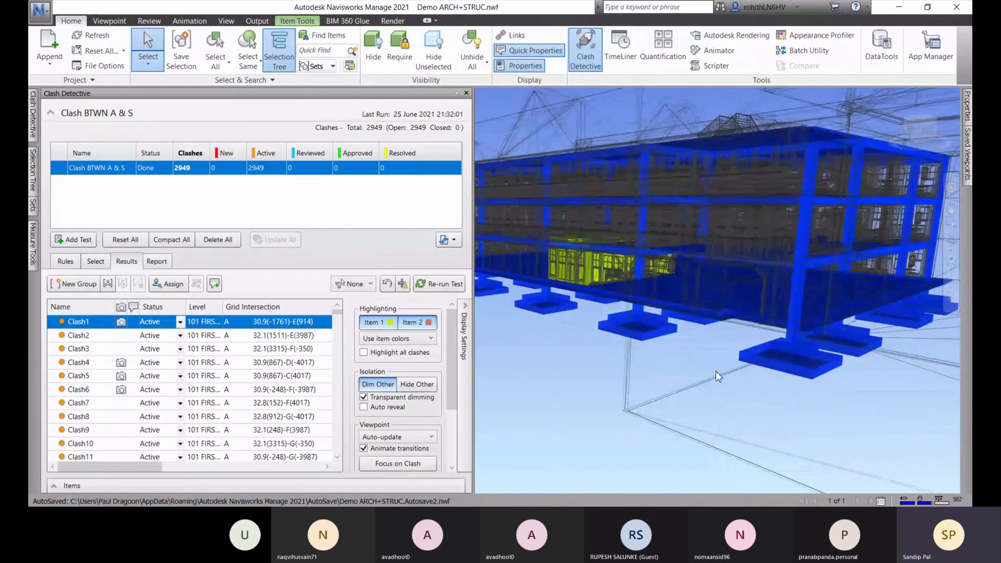
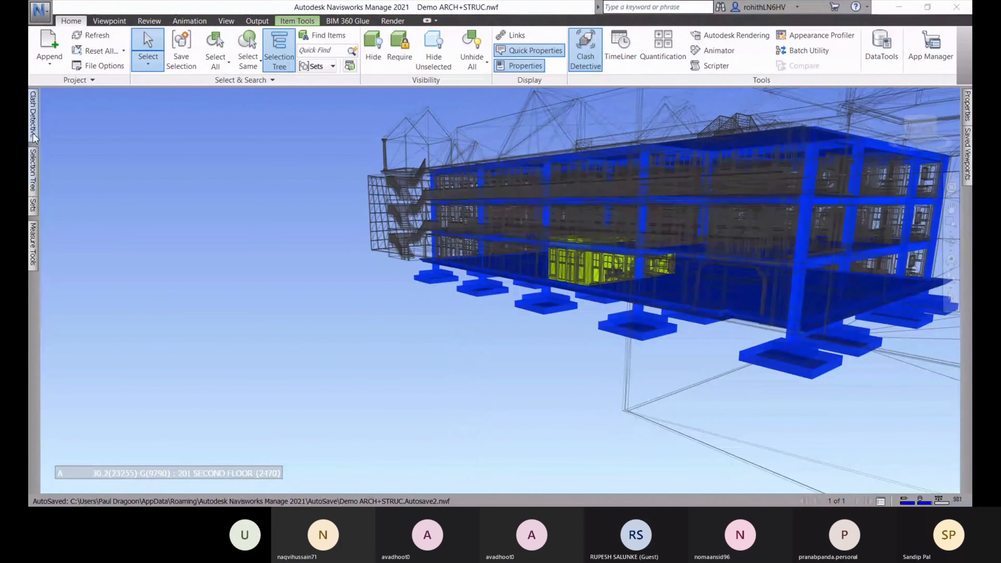
Try a new empty clash group, then select Clash1 through Clash7 in the results list
mouse_move(33, 114)
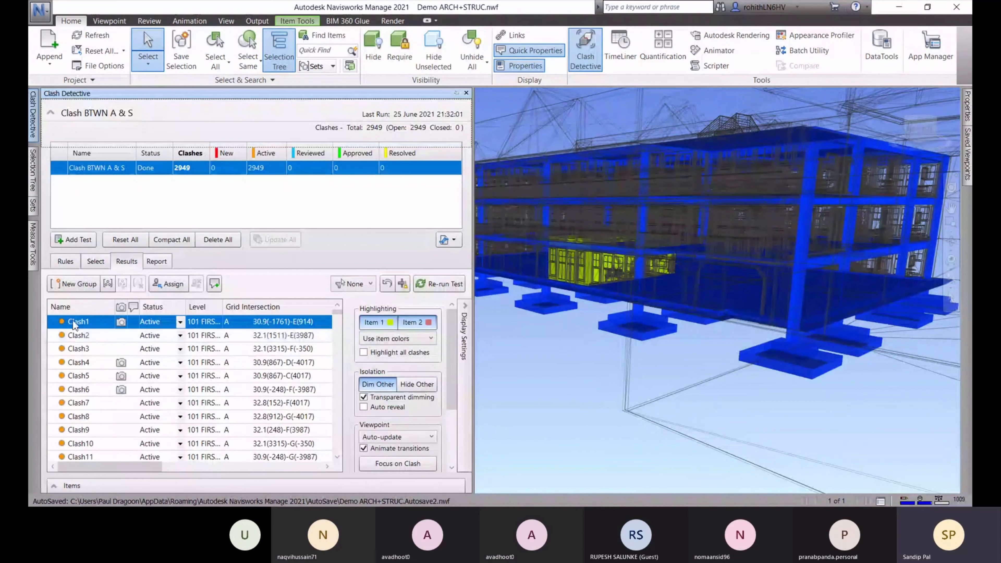
click(75, 284)
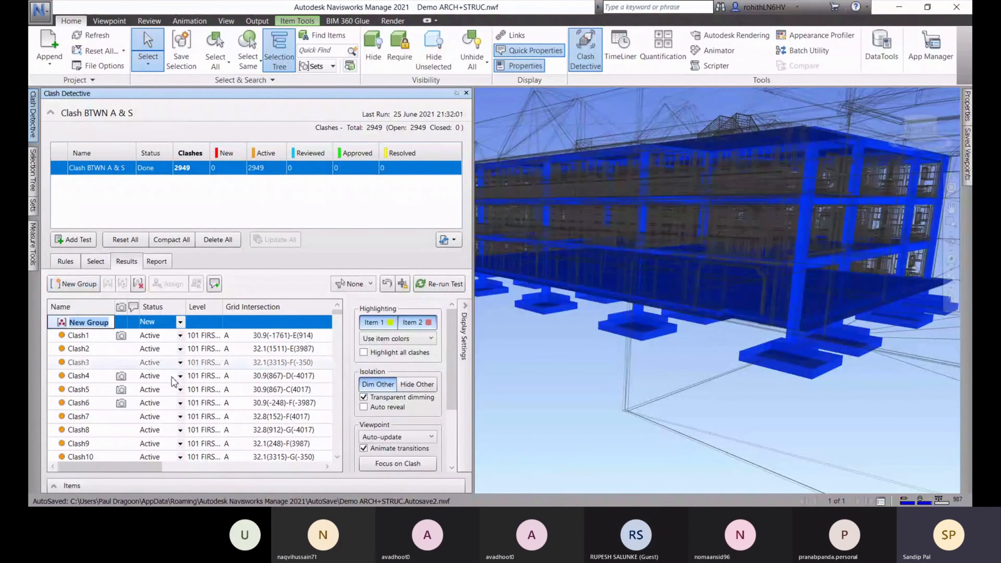
click(67, 335)
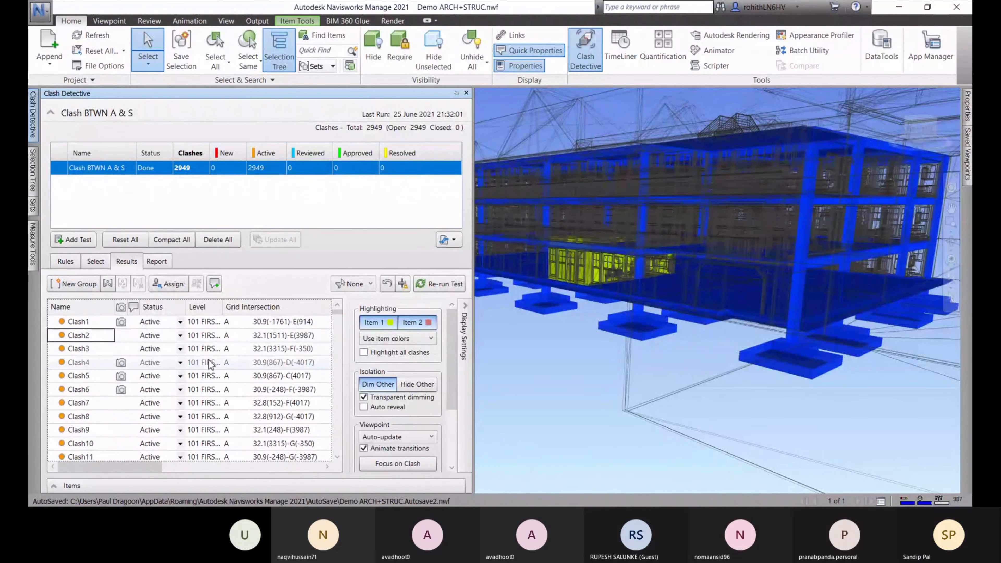
click(80, 322)
ctrl+click(80, 337)
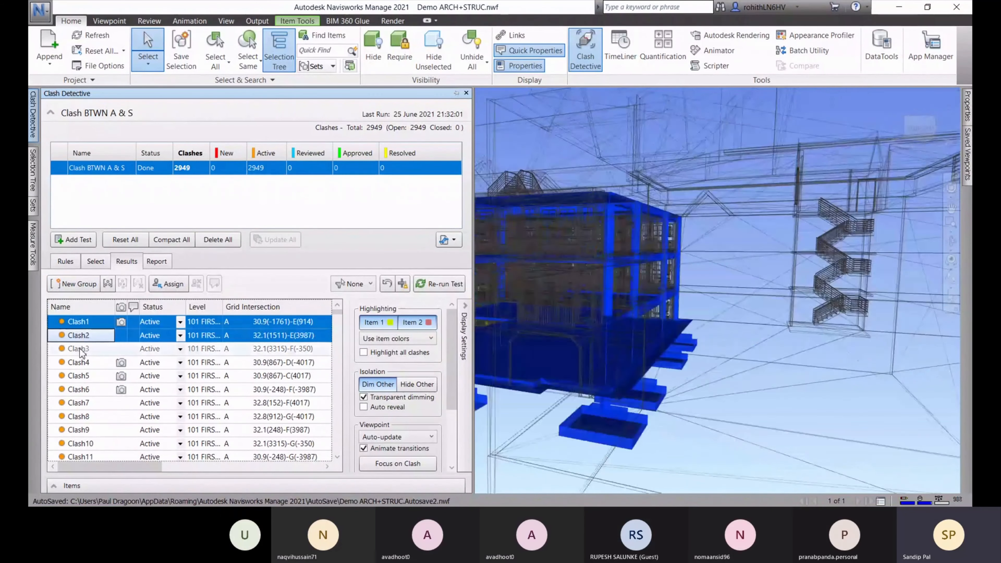
ctrl+click(80, 350)
ctrl+click(80, 364)
ctrl+click(78, 377)
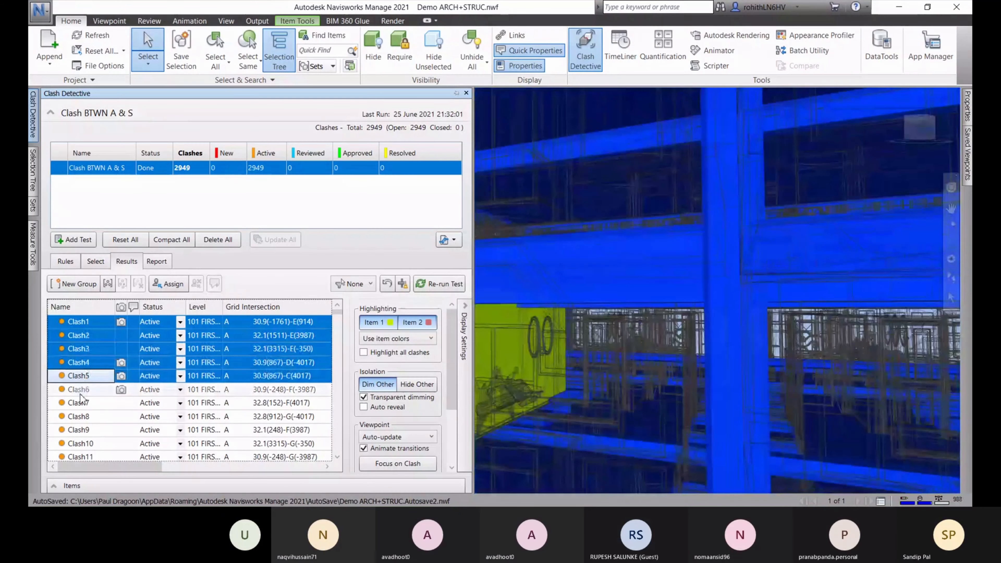
ctrl+click(80, 389)
ctrl+click(78, 403)
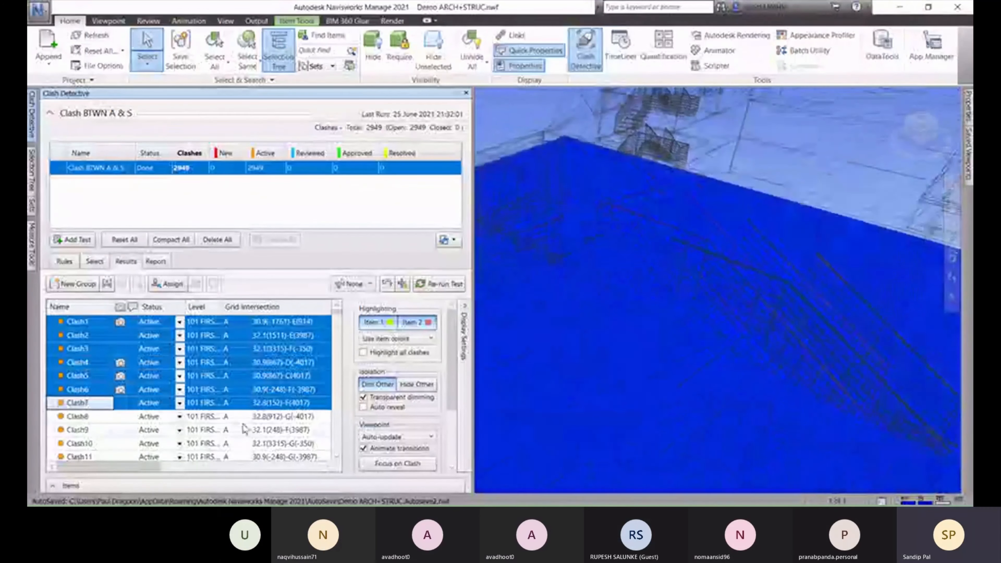
Create a clash group named A, move Clash1 and Clash2 into it, and expand it
click(74, 283)
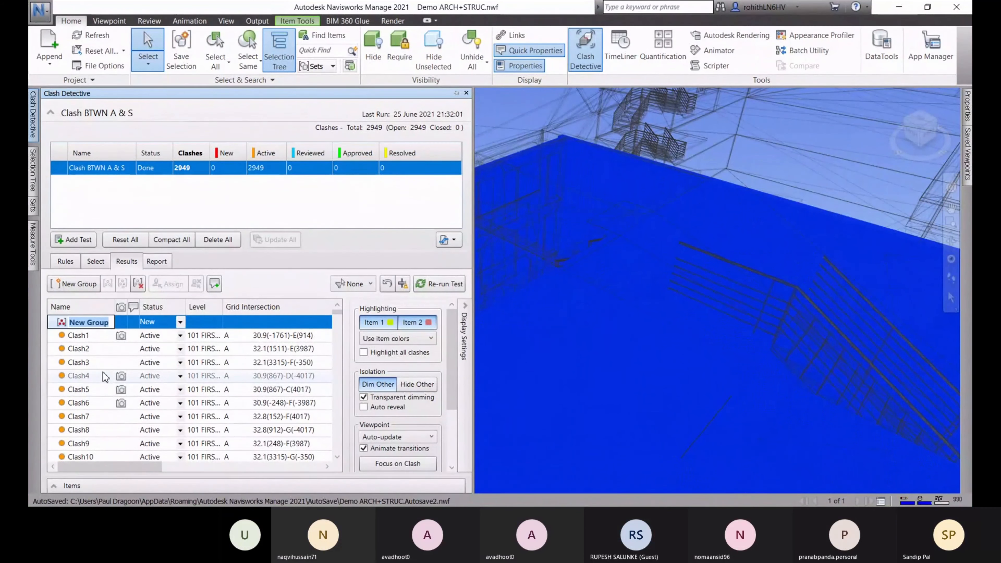
text(A)
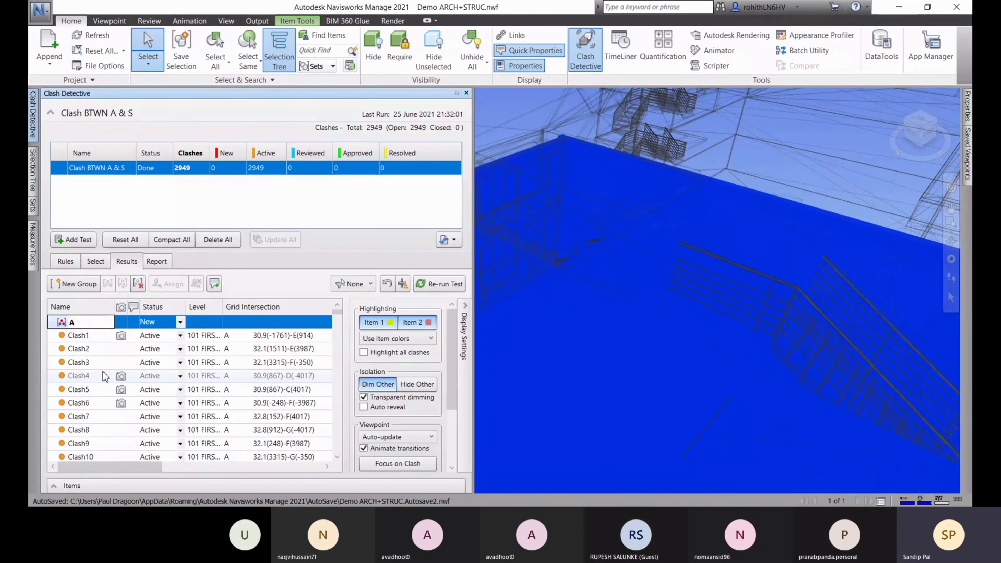
key(Return)
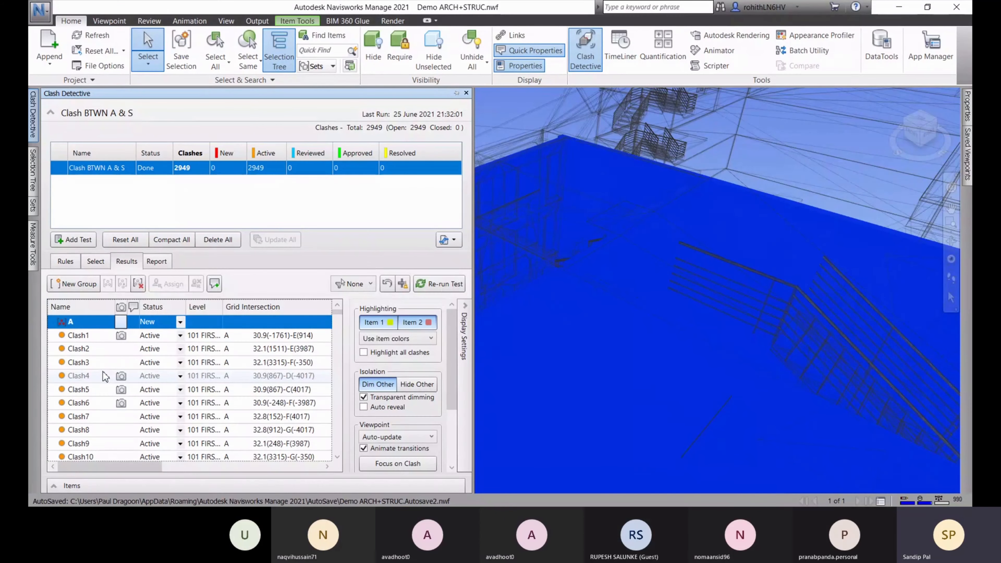
click(77, 336)
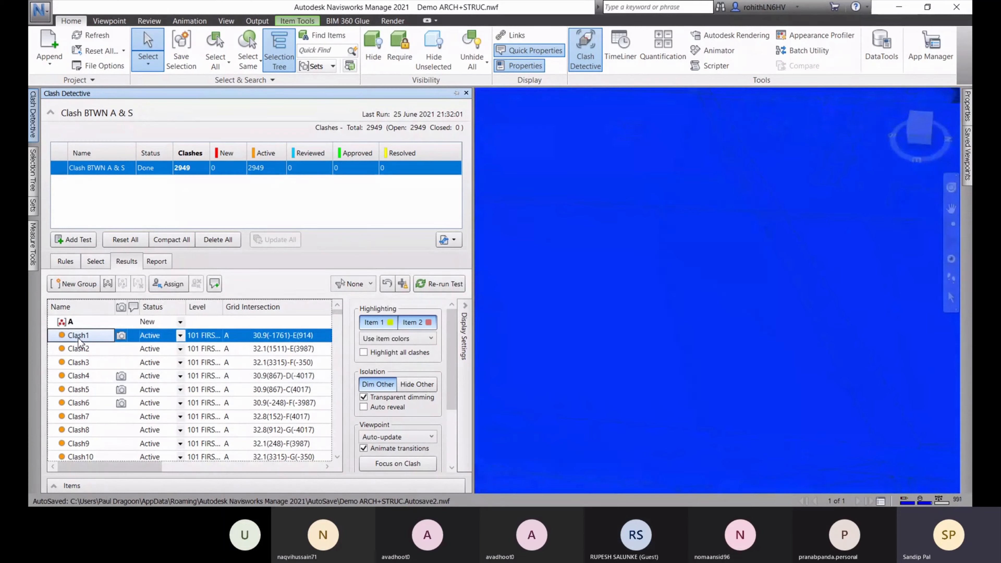
mouse_move(79, 341)
mouse_down()
mouse_move(100, 342)
mouse_move(103, 332)
mouse_move(77, 323)
mouse_up()
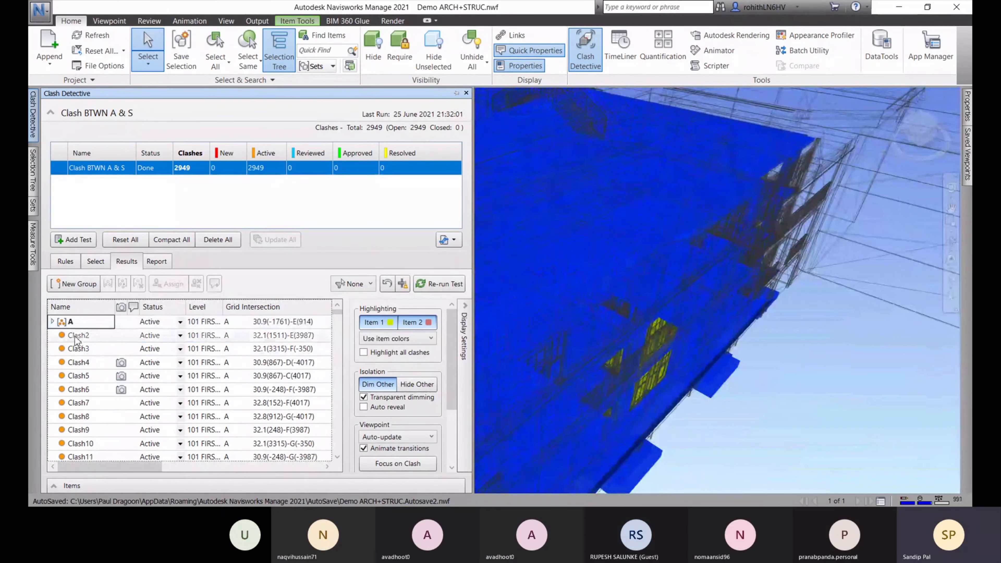
click(77, 336)
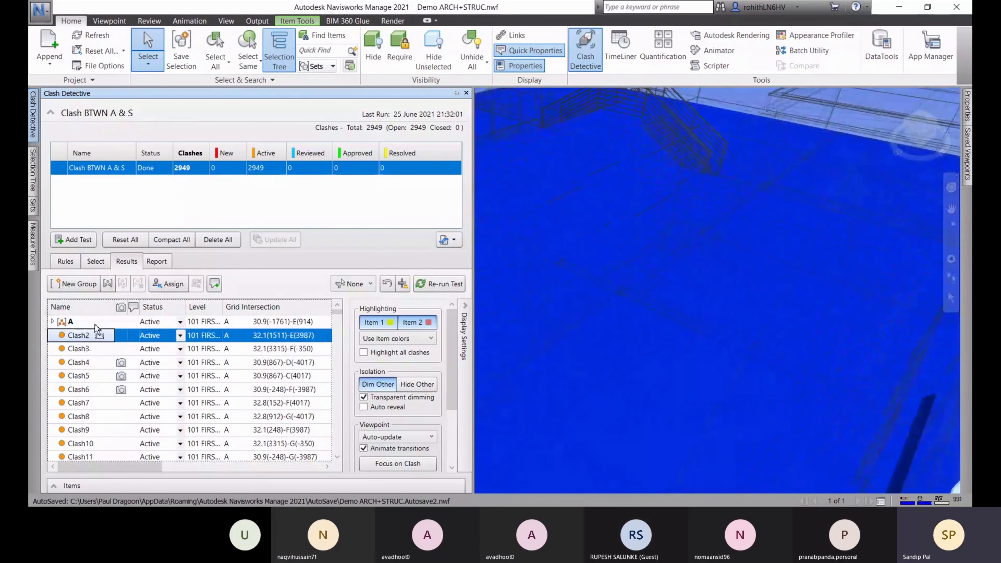
drag(87, 322, 86, 322)
click(52, 321)
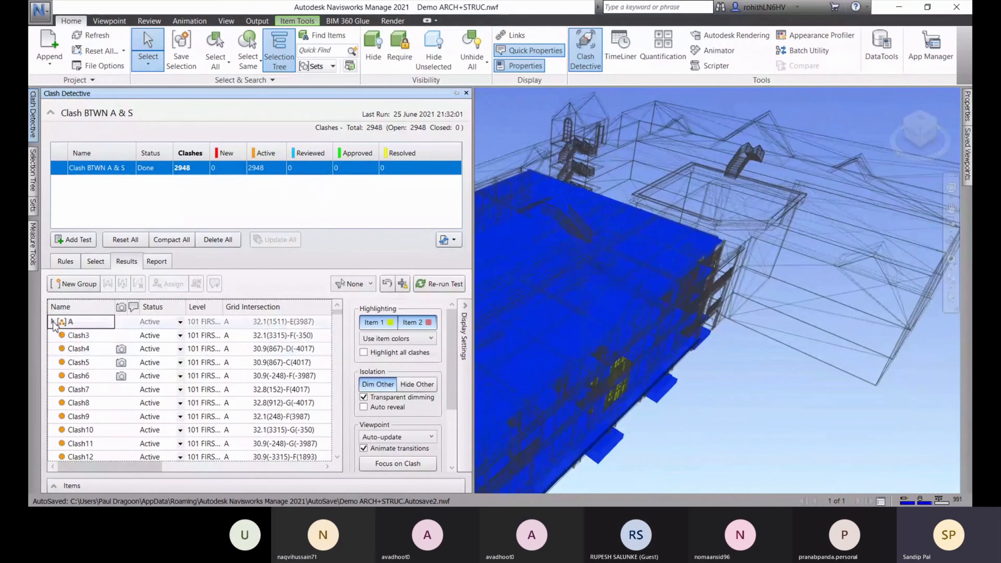
Select and collapse group A, then explode it so Clash1 and Clash2 stand alone
click(59, 322)
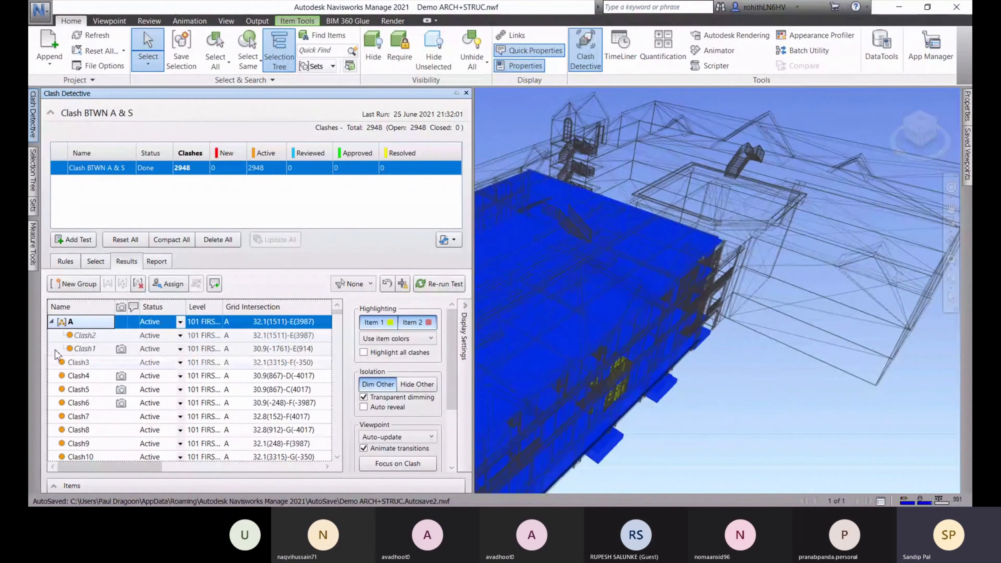
click(52, 323)
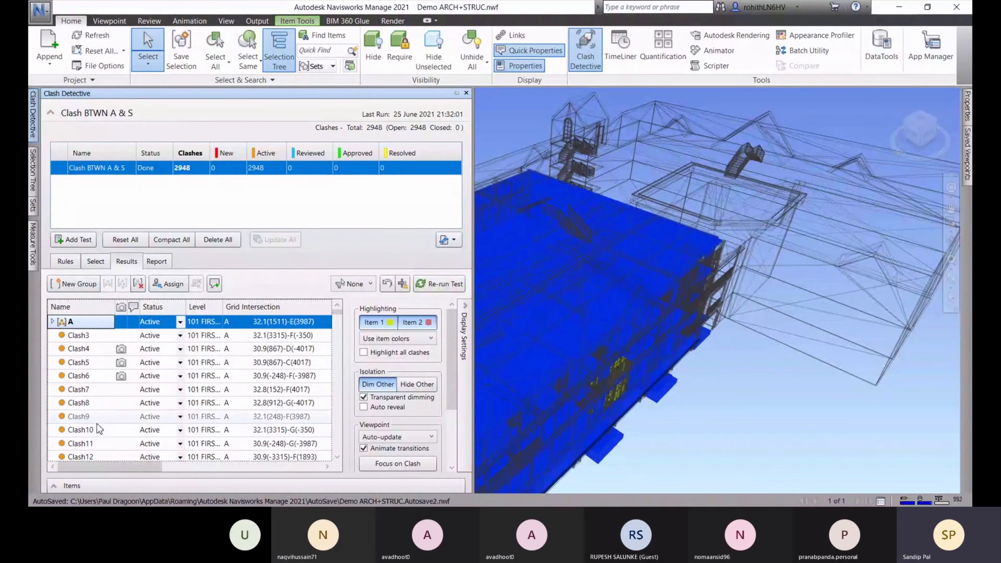
click(141, 286)
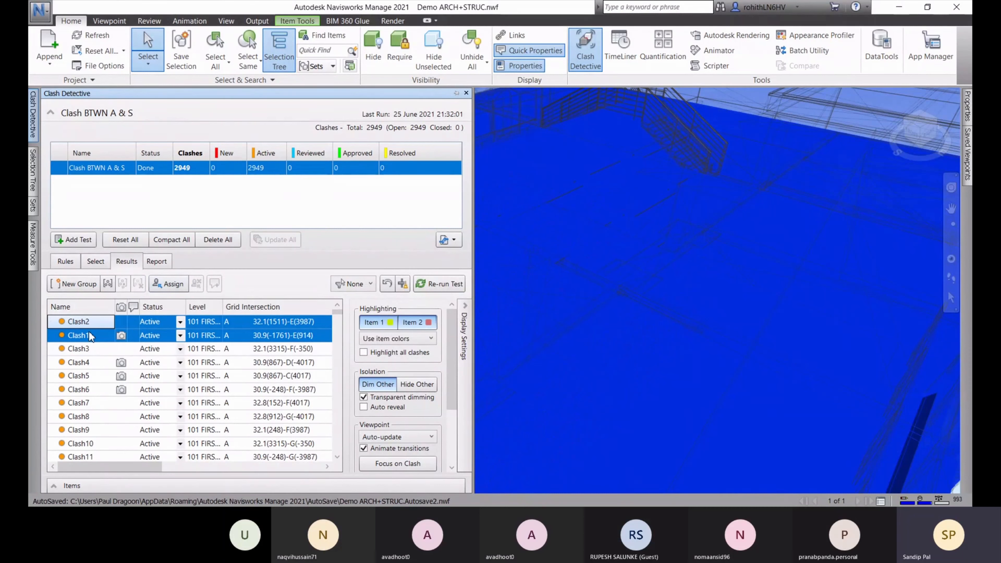
click(173, 284)
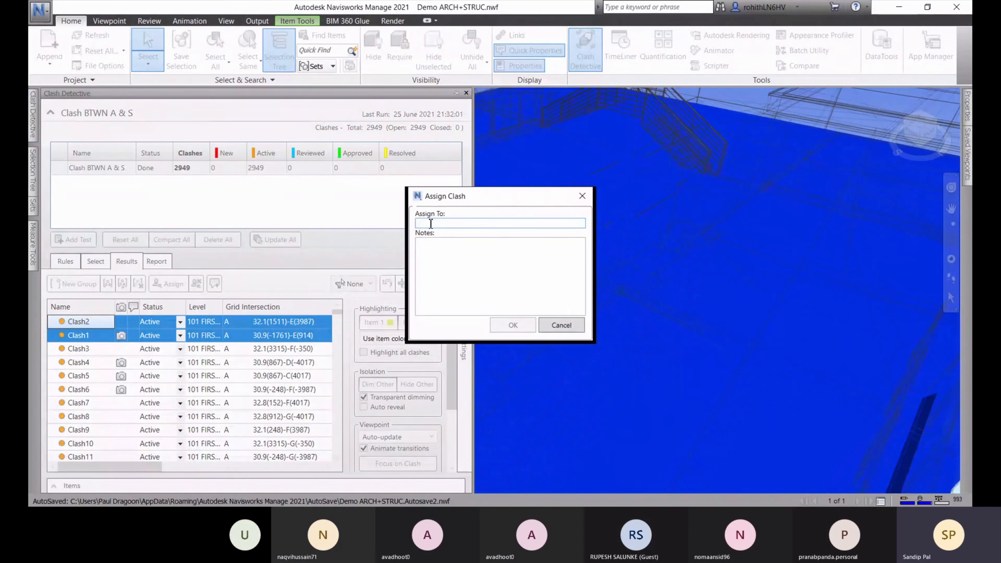
Assign Clash1 and Clash2 to the reviewer with the note 'Check the Clash in each file of revit'
text(Avadhoot)
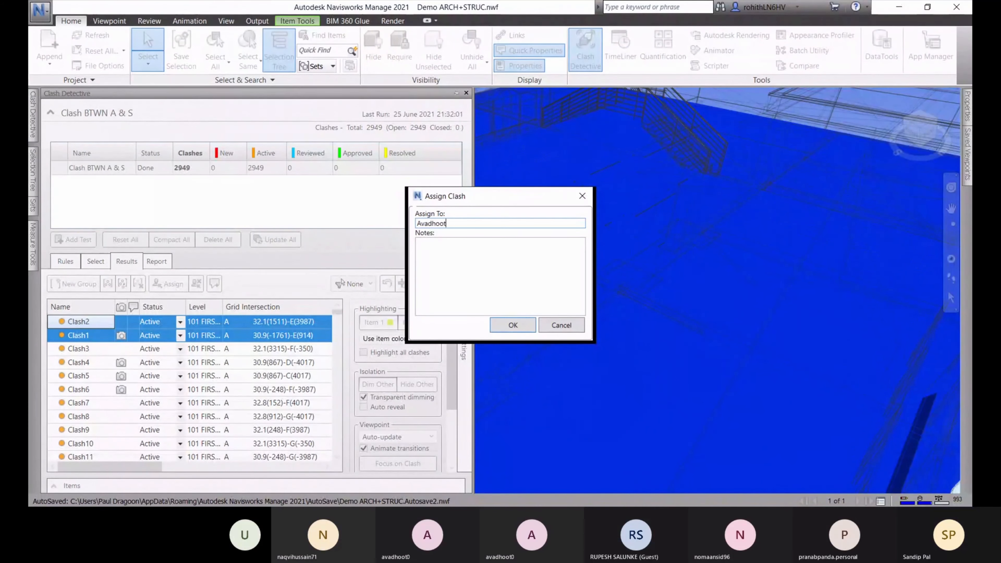
click(434, 249)
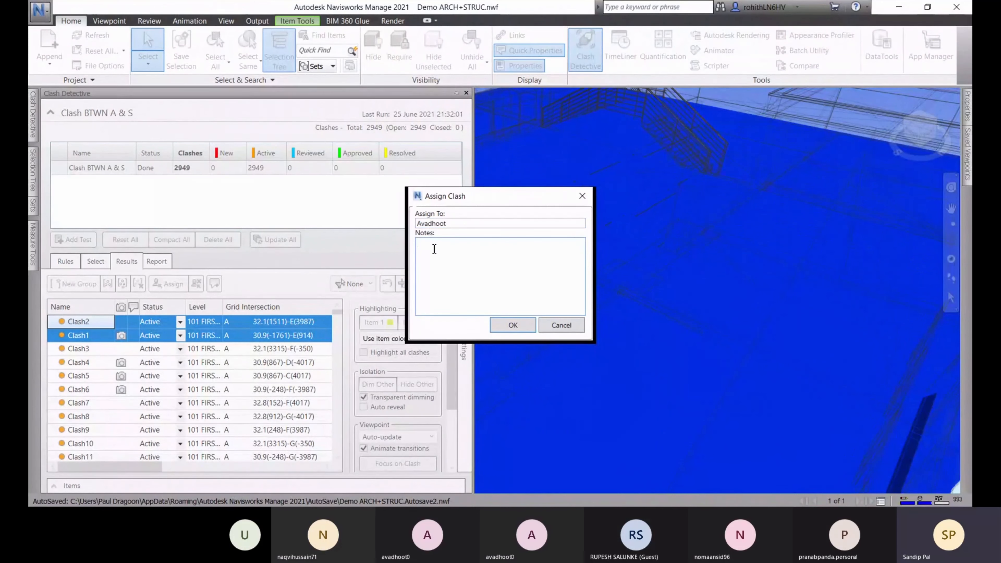
text(Che)
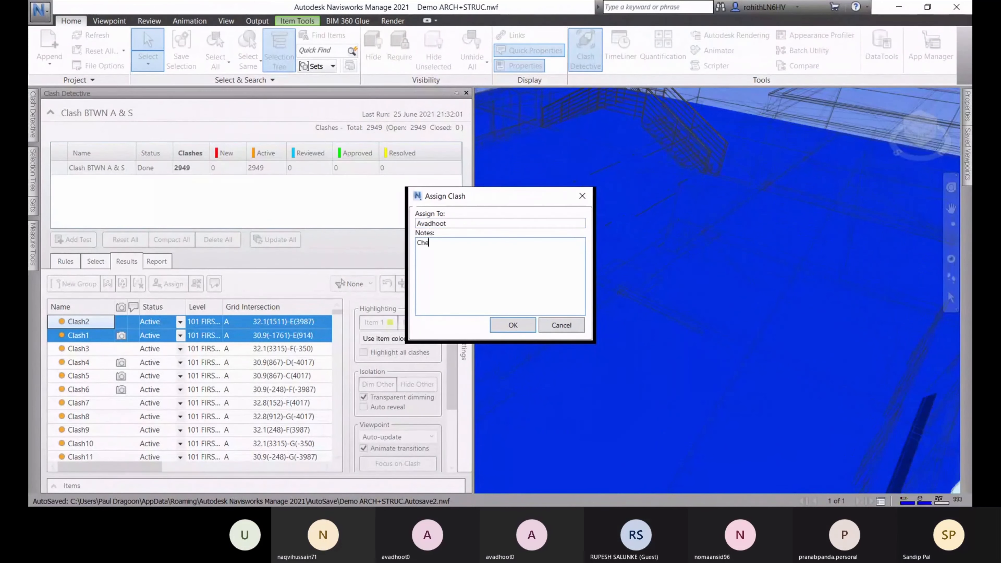
text(ck the )
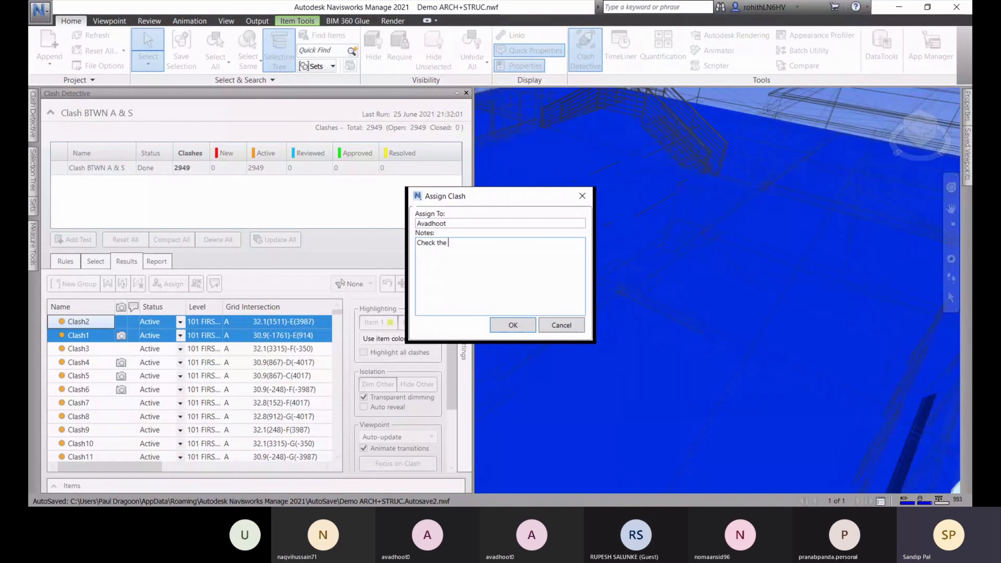
text(Cl)
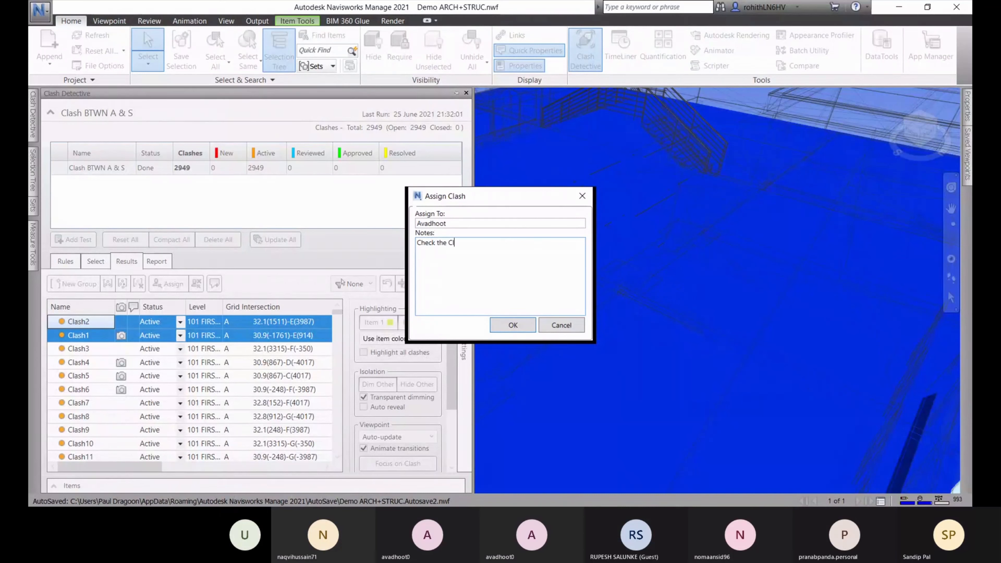
text(ash in each )
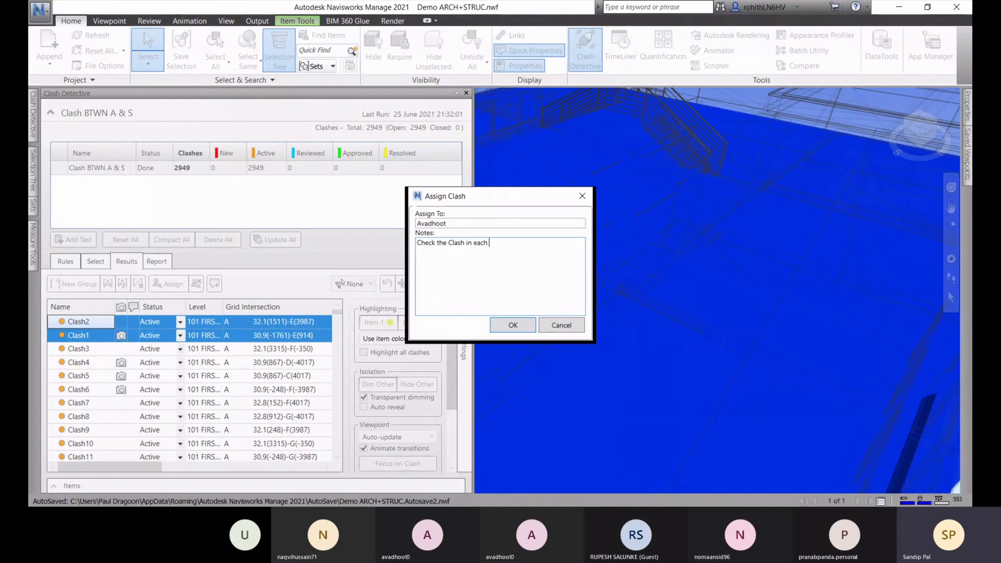
text(file)
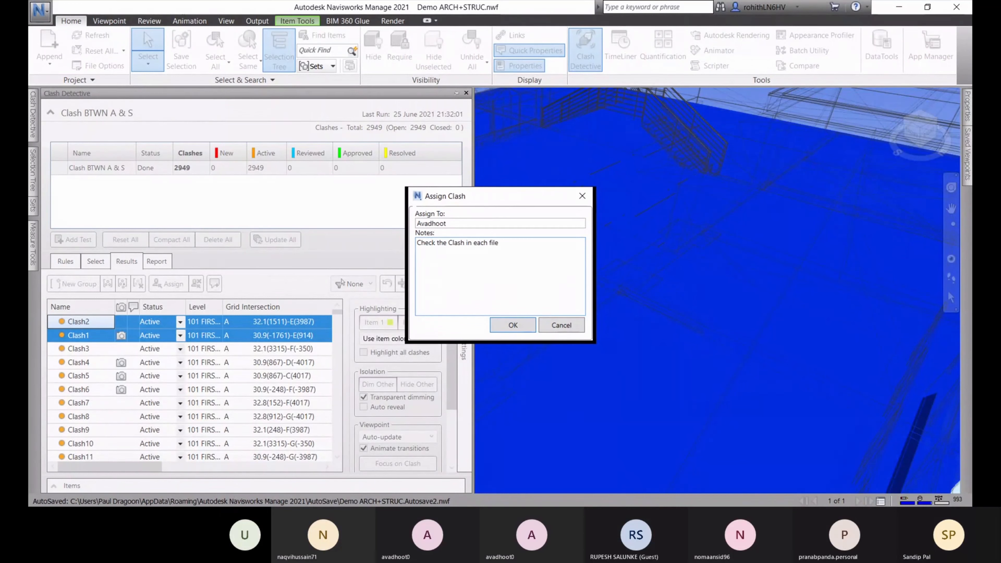
text( of revit)
click(511, 325)
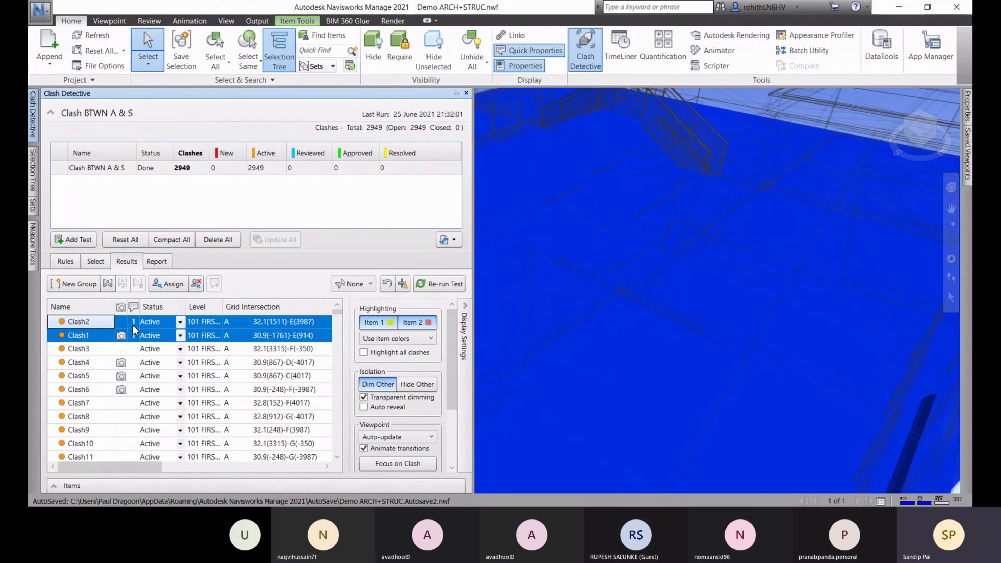
Show Clash3's viewpoint and cancel the Add Comment dialog without commenting
click(134, 348)
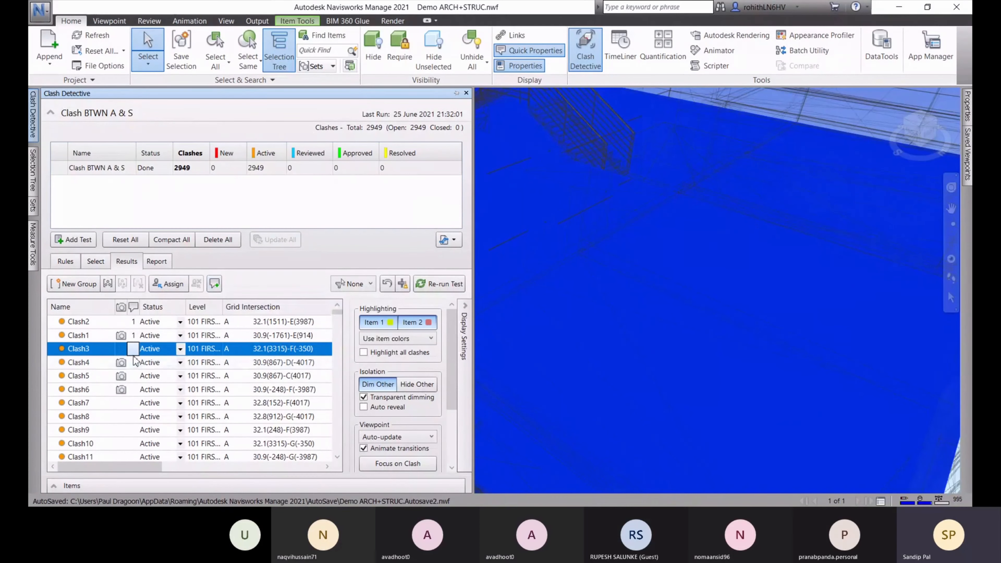
click(215, 284)
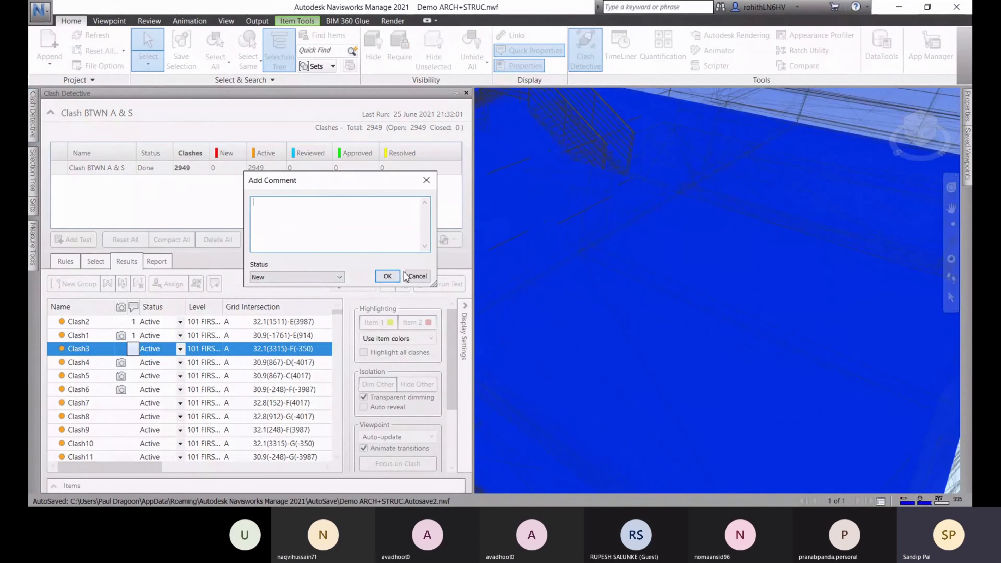
click(416, 277)
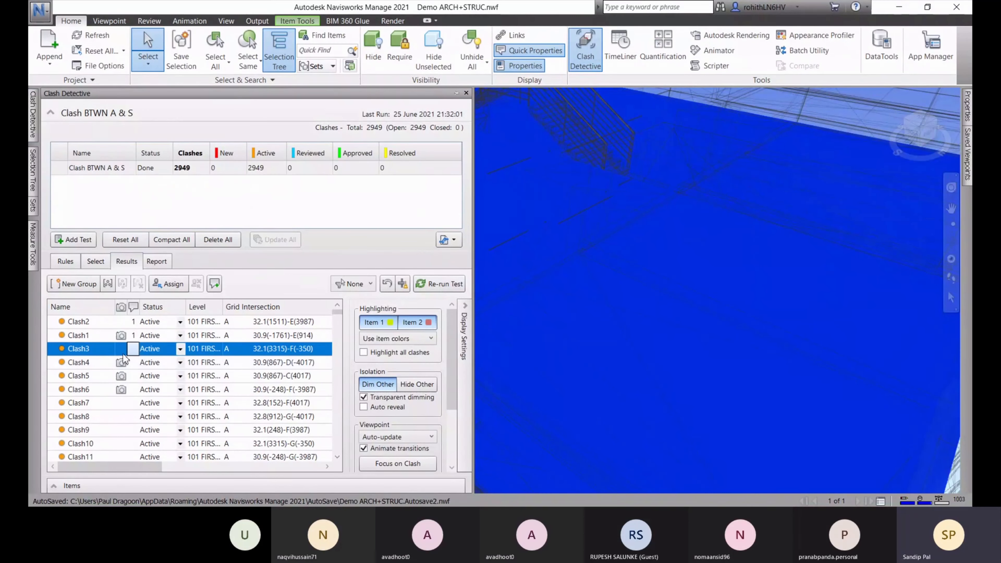
Zoom out and orbit the model to a side elevation of the whole building
scroll(236, 363, down, 12)
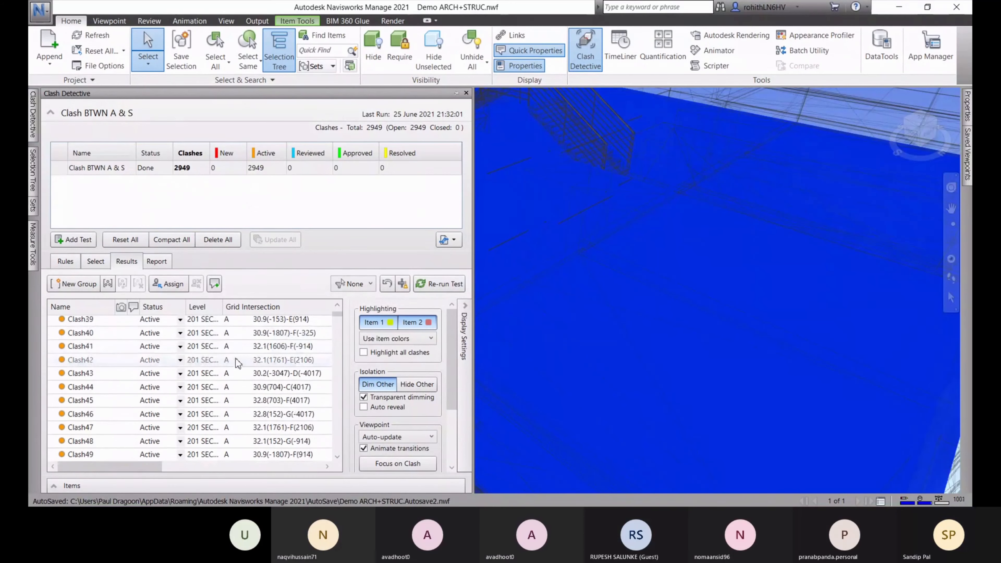
scroll(238, 363, down, 5)
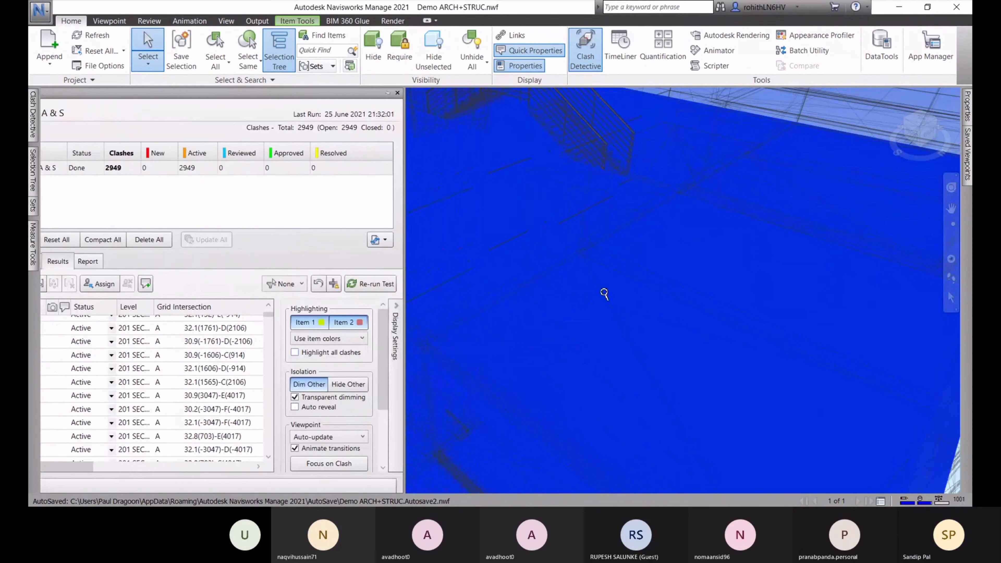
scroll(605, 294, down, 8)
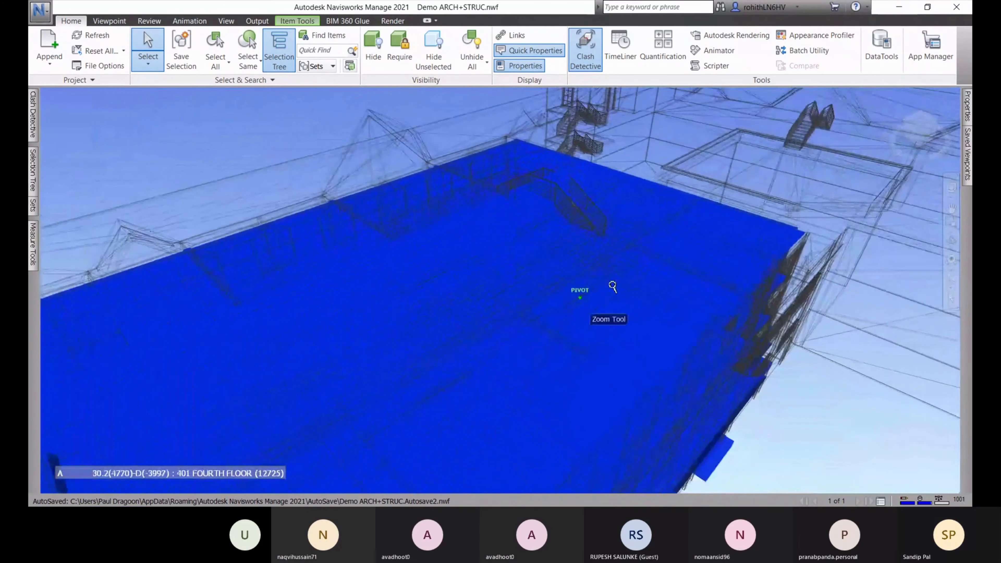
scroll(613, 287, down, 10)
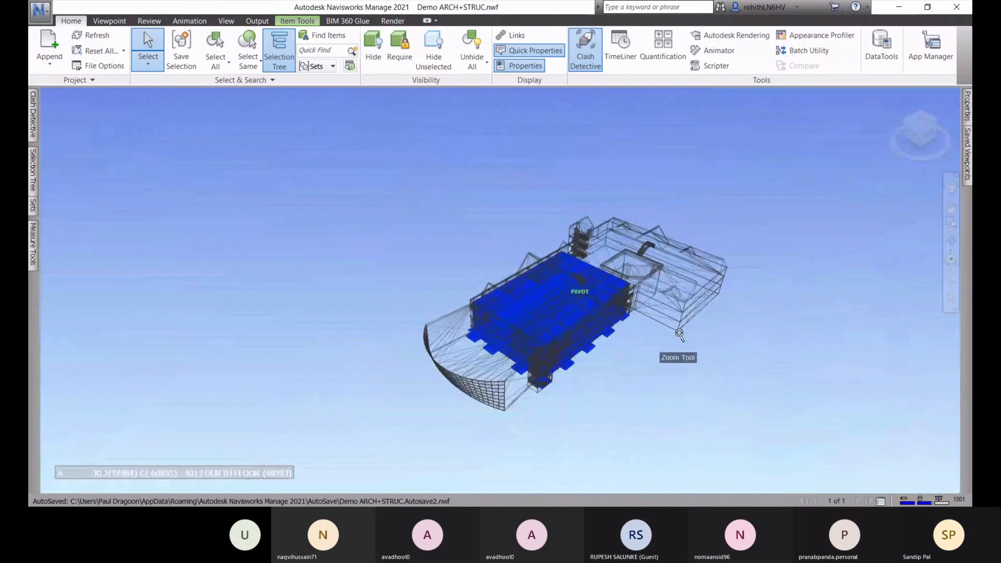
mouse_move(680, 334)
shift+middle_down()
mouse_move(669, 270)
mouse_move(637, 282)
mouse_move(555, 274)
shift+middle_up()
scroll(477, 340, up, 2)
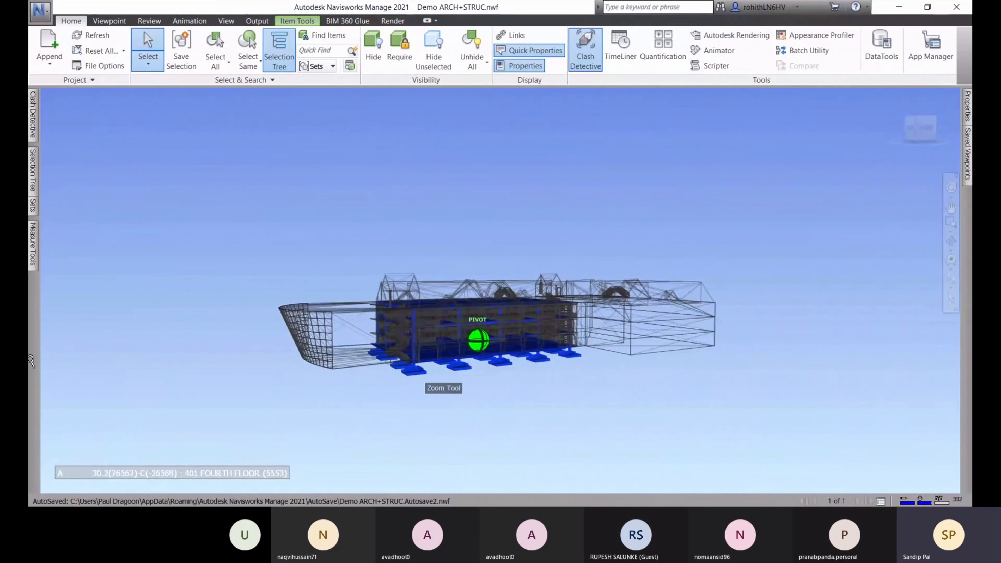
mouse_move(33, 121)
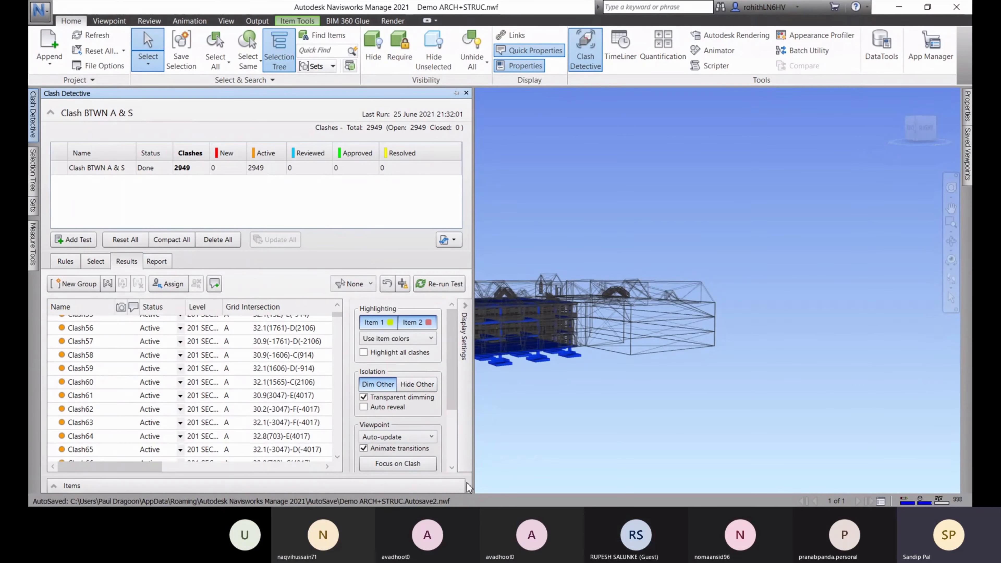
Collapse and restore Display Settings to check the Found and Approved result columns
click(465, 315)
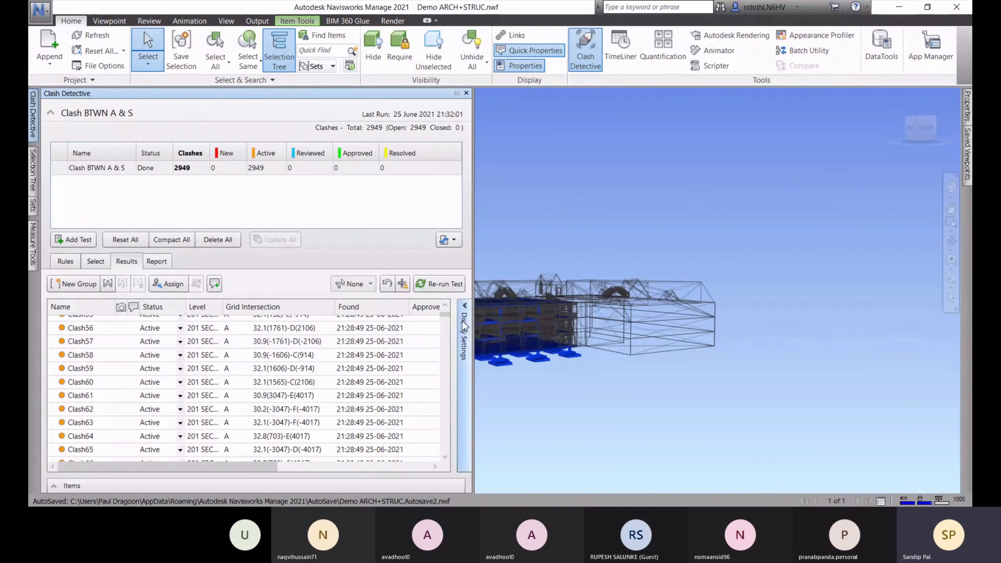
click(465, 334)
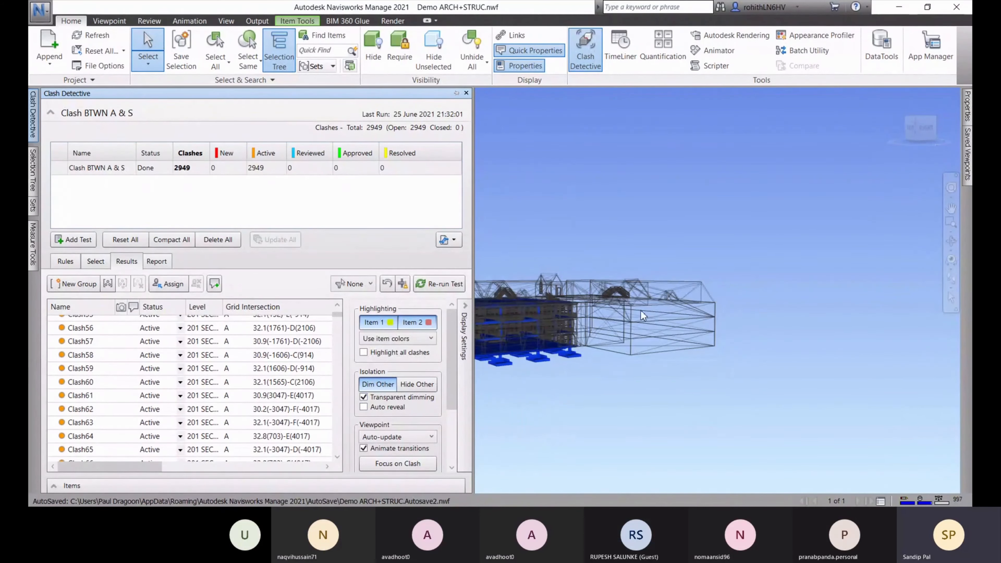
click(40, 9)
Try Clash Detective dimming transparency values from about 0.54 up to 1
click(200, 277)
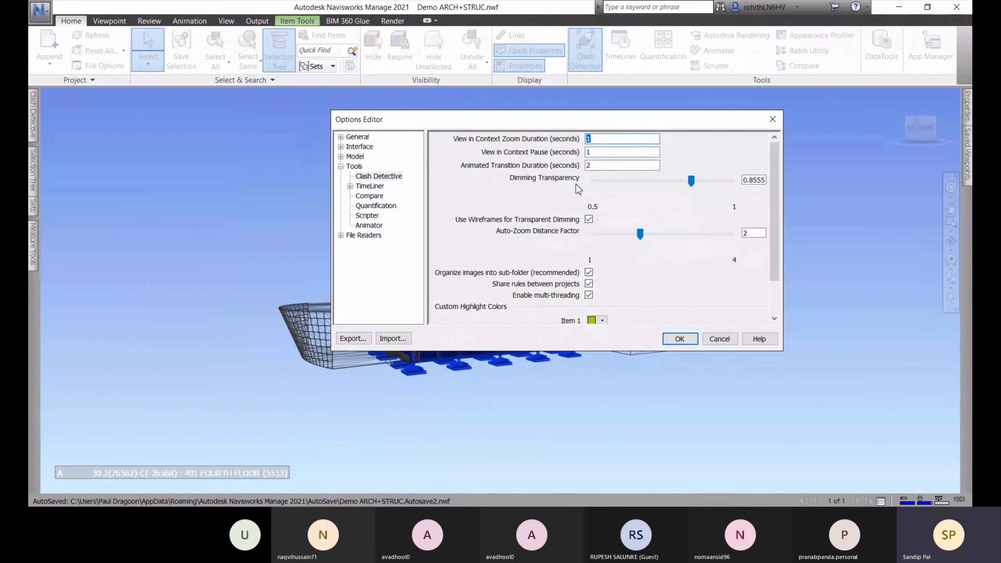
drag(692, 185, 608, 191)
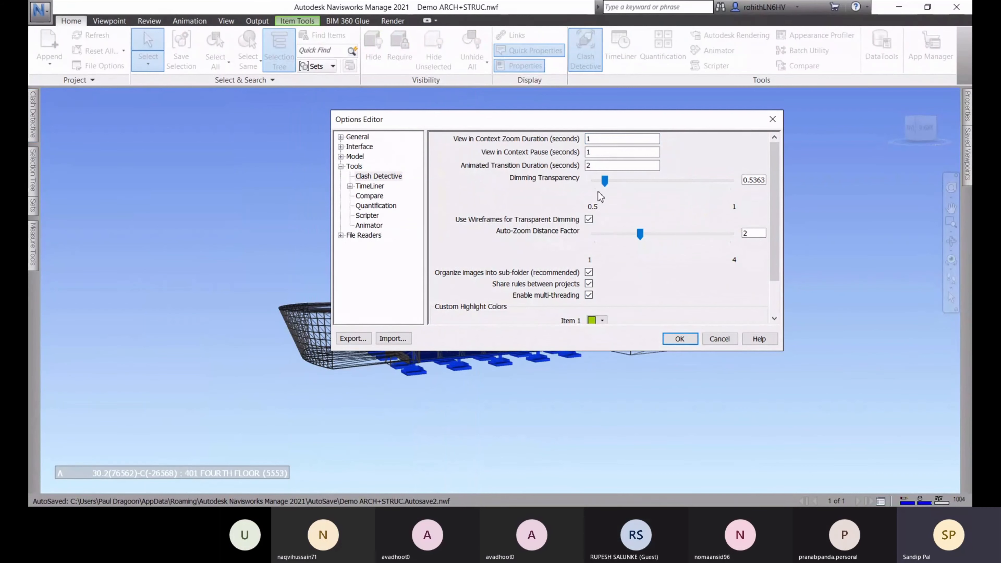
drag(609, 186, 715, 185)
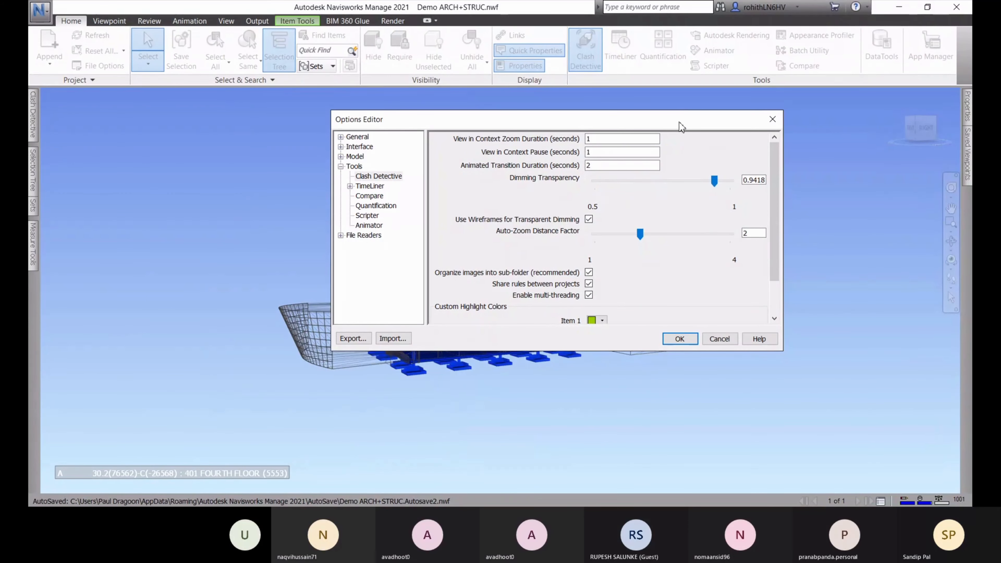
drag(679, 122, 833, 98)
drag(870, 158, 888, 162)
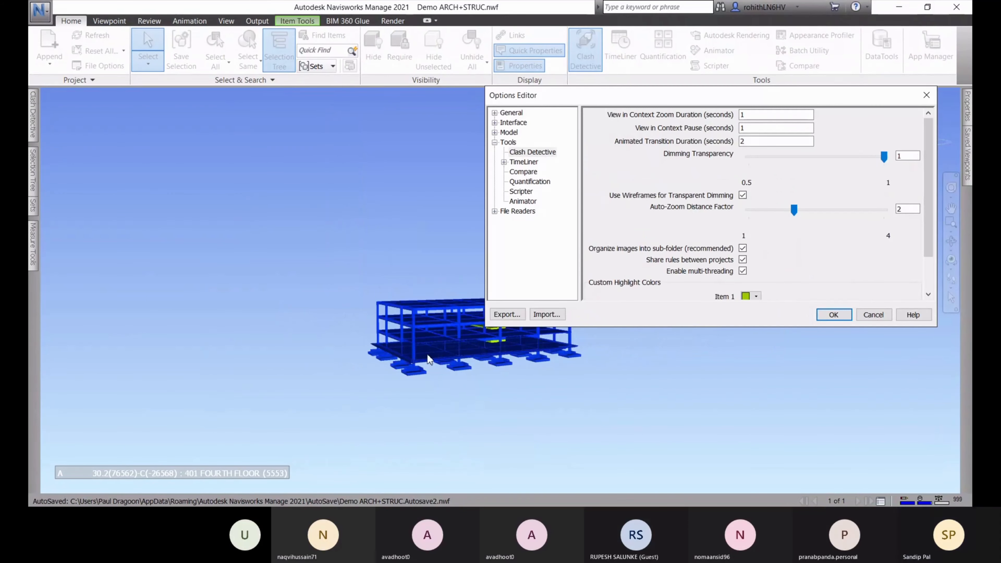
drag(887, 163, 832, 165)
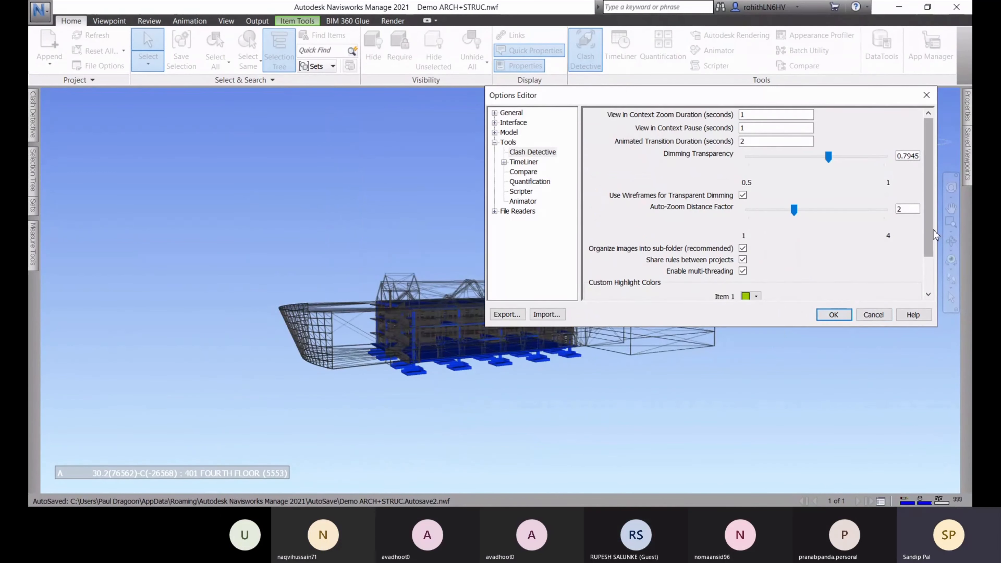
drag(931, 227, 932, 272)
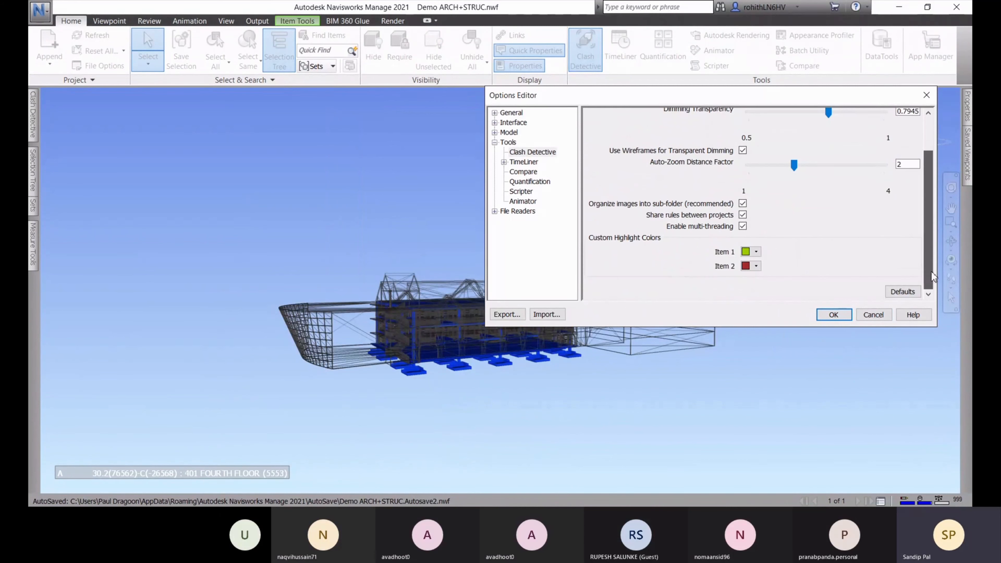
Reset Clash Detective options to defaults (transparency 0.85, red and green highlights) and apply
click(903, 296)
click(541, 311)
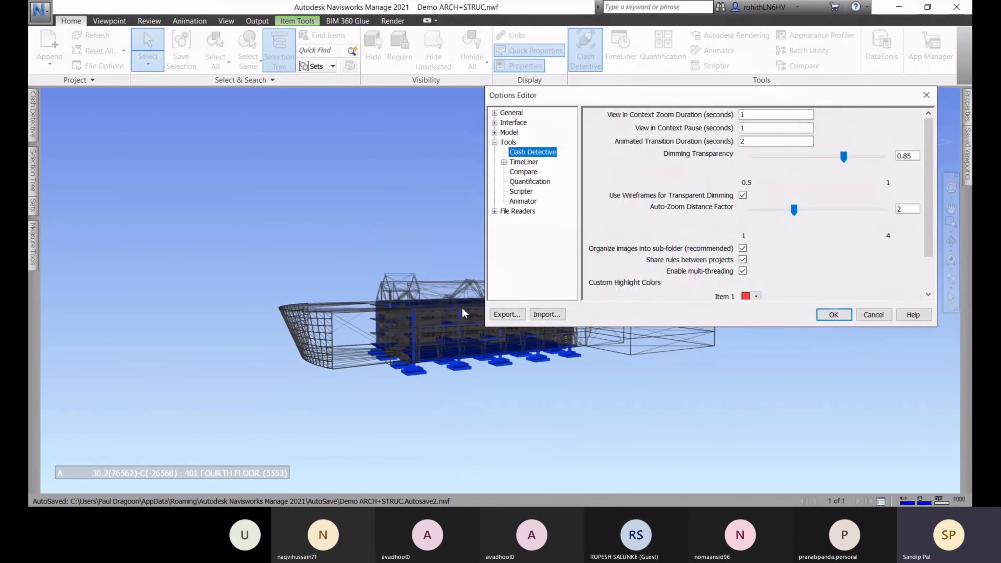
drag(929, 221, 929, 254)
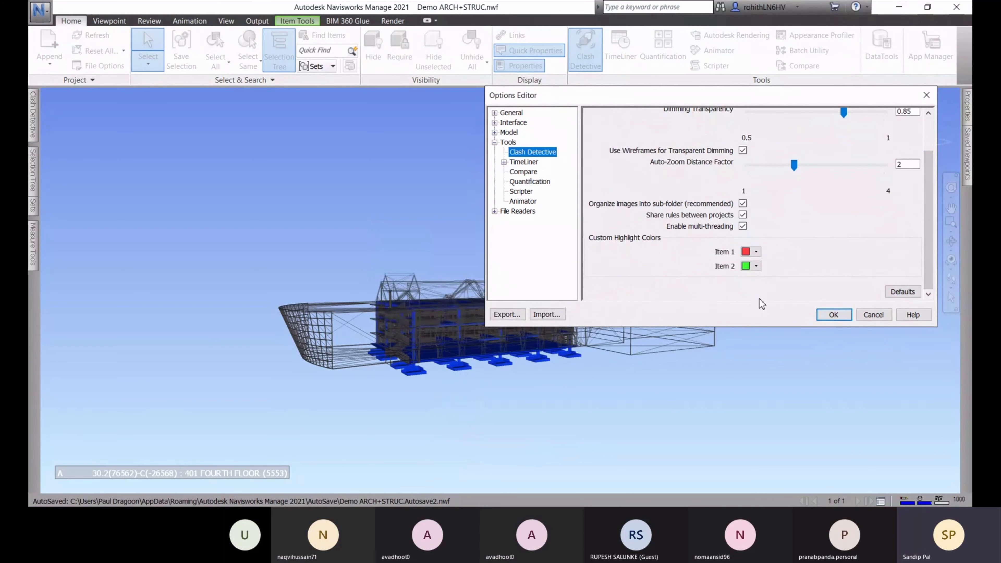
click(833, 315)
middle_drag(508, 414, 556, 458)
mouse_move(30, 123)
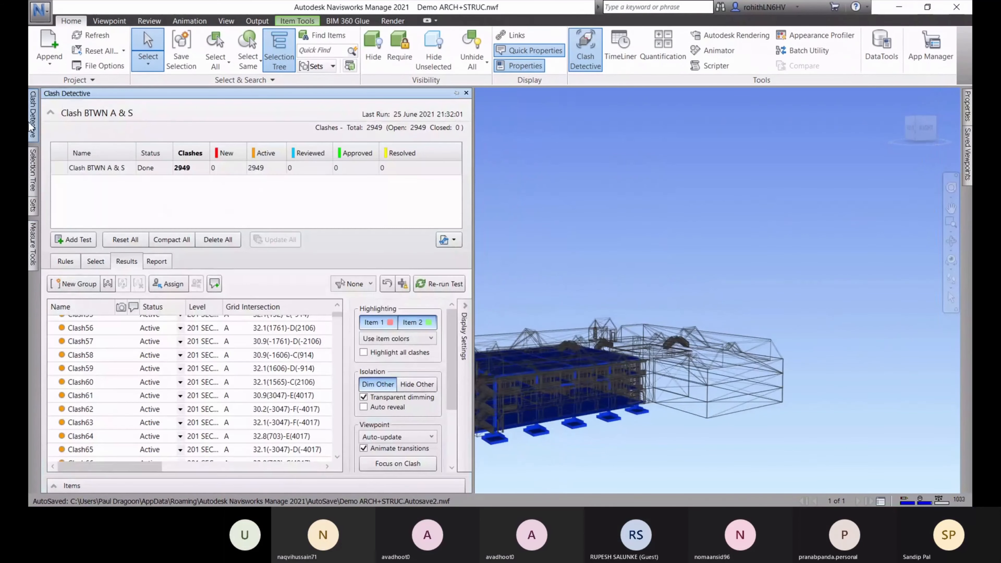
Isolate the clashing elements and orbit and zoom to view the clash from above and below
drag(453, 331, 453, 350)
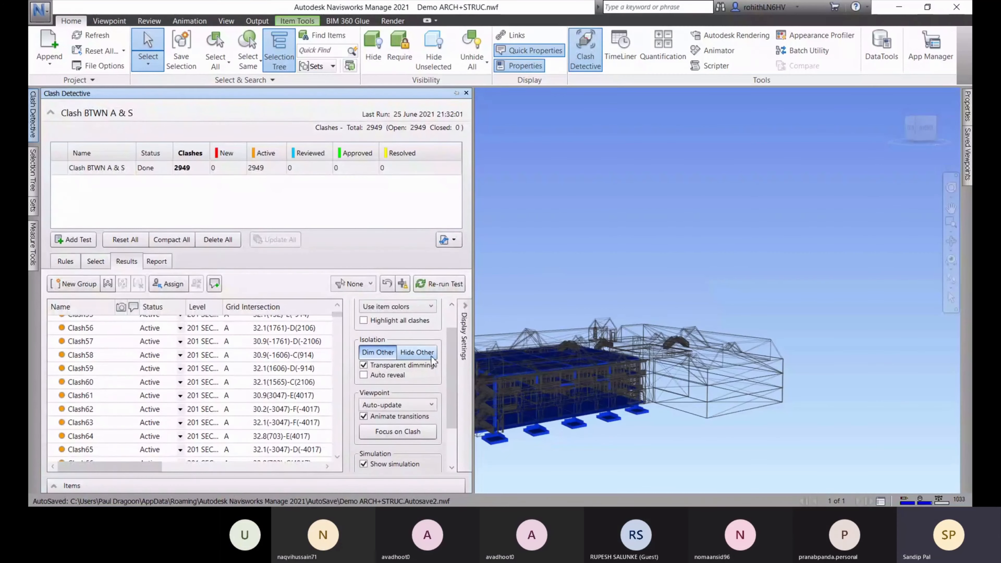
click(416, 353)
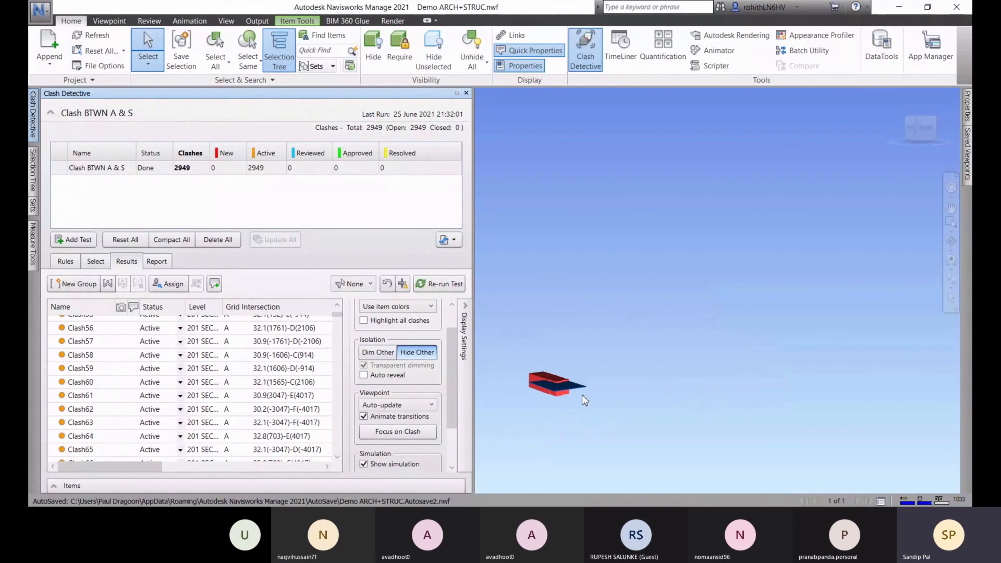
scroll(582, 395, up, 5)
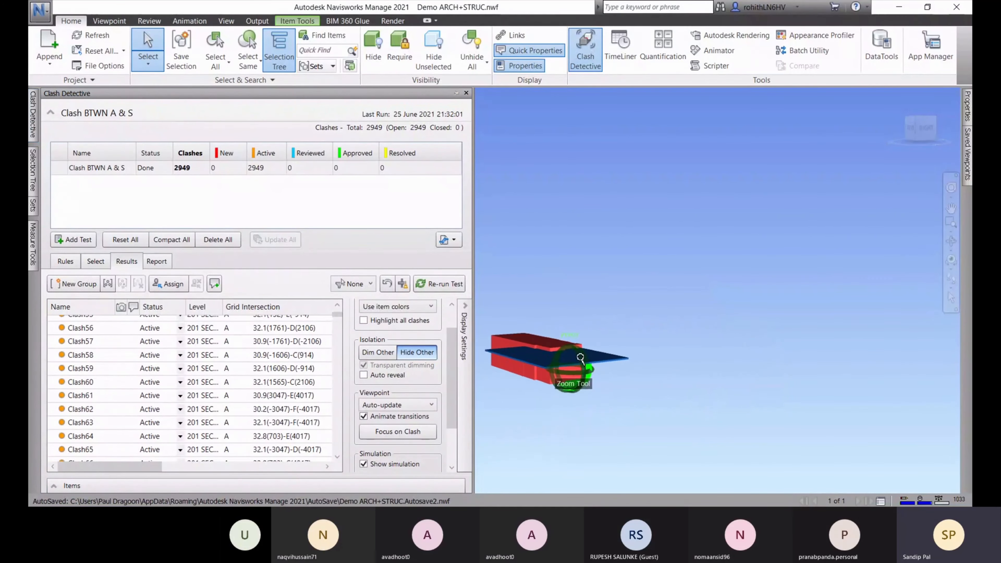
shift+middle_drag(639, 403, 239, 403)
middle_drag(720, 380, 714, 327)
scroll(593, 309, up, 1)
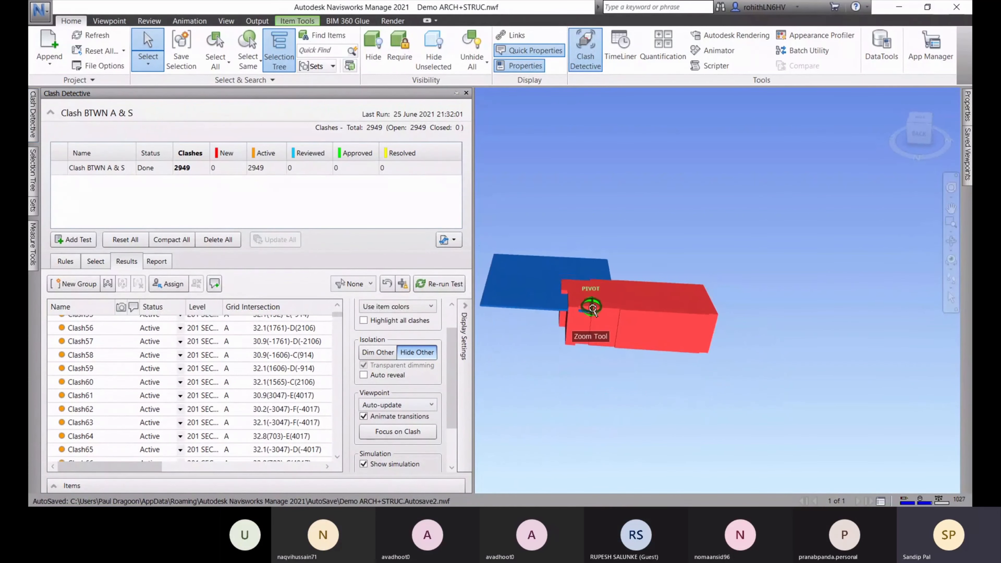
scroll(592, 309, up, 1)
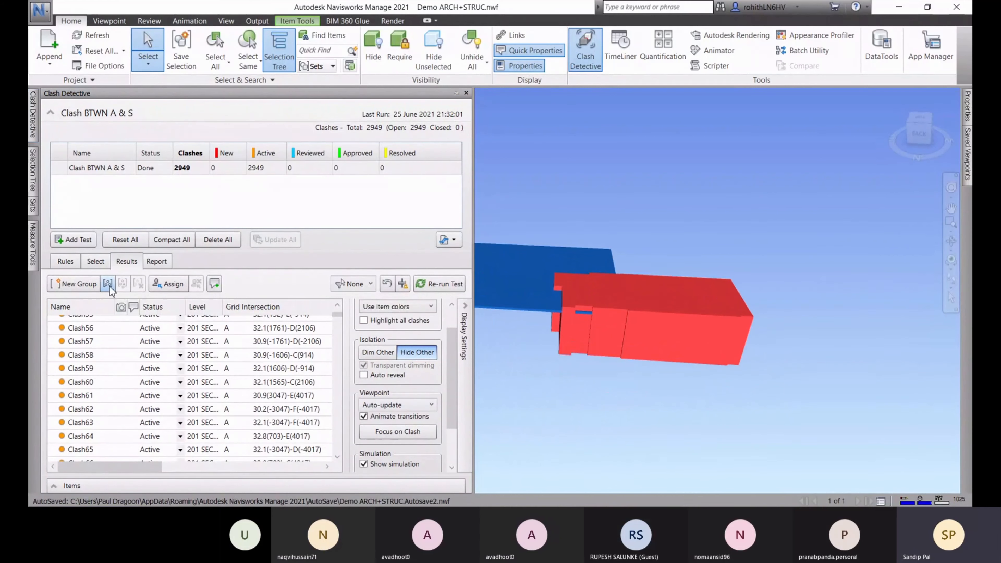
scroll(563, 310, up, 1)
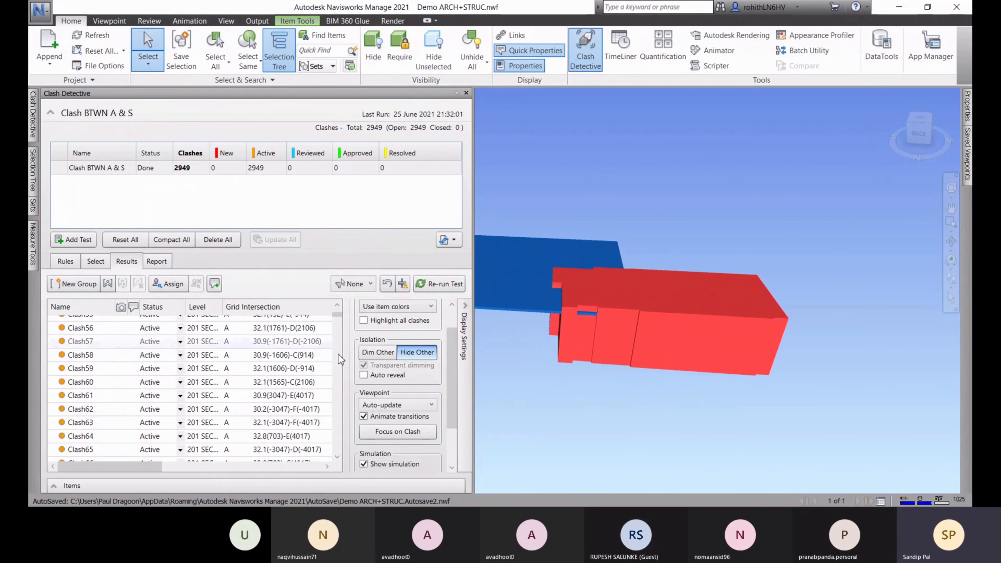
scroll(588, 297, up, 1)
shift+middle_drag(556, 371, 903, 321)
shift+middle_drag(642, 348, 684, 381)
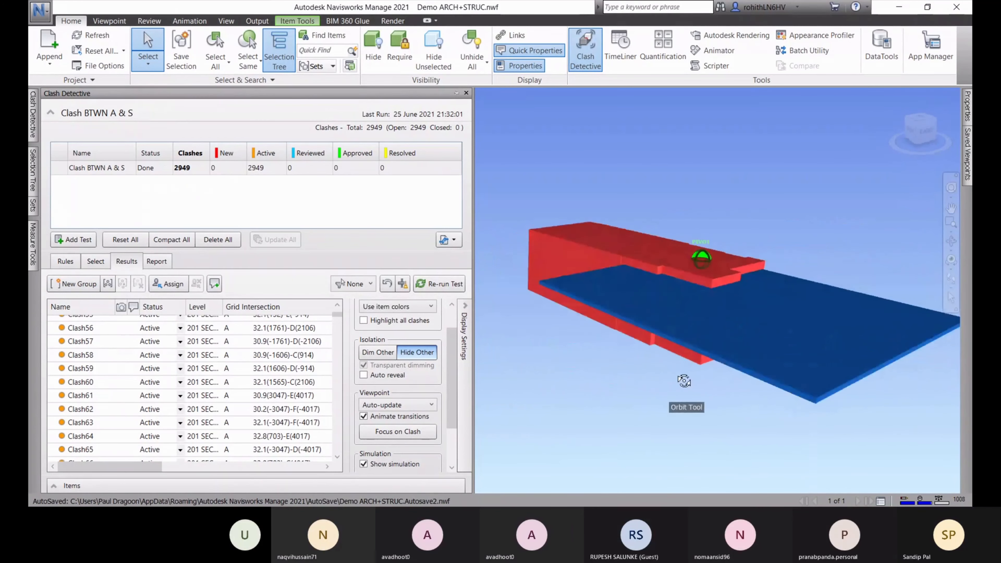
scroll(134, 374, up, 15)
Step through the viewpoints of Clash3, Clash1, Clash2, Clash6, Clash7 and Clash8
click(133, 348)
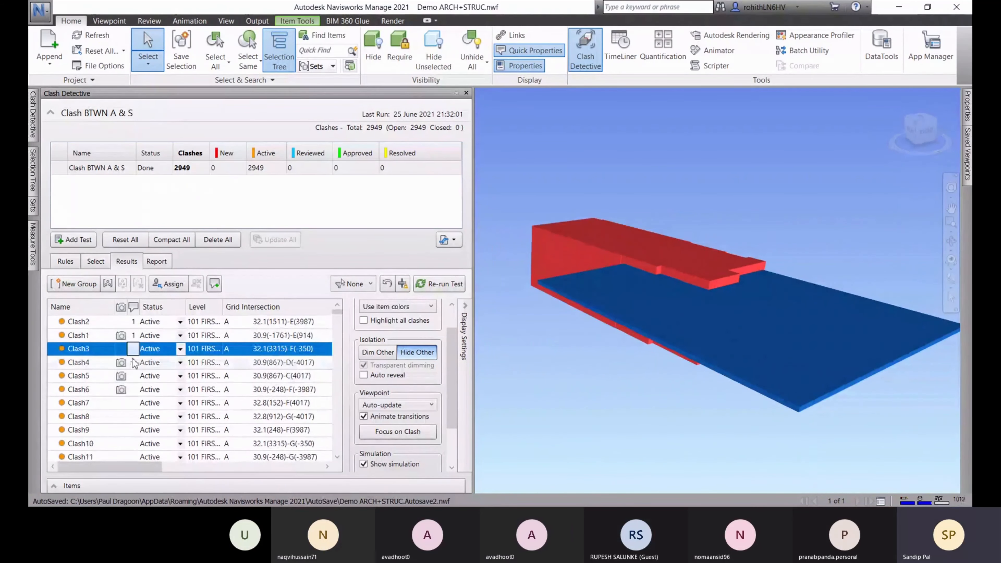
click(96, 336)
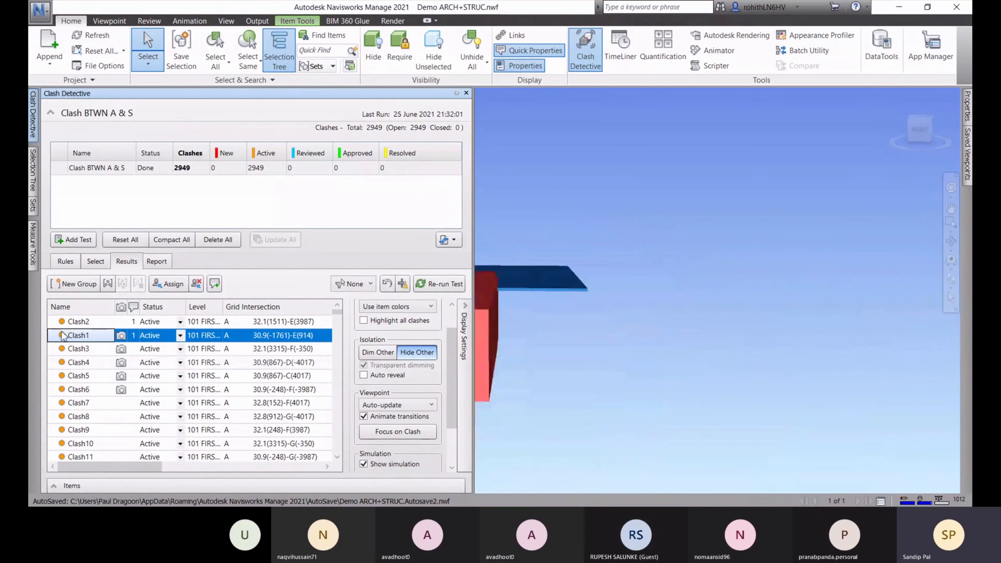
click(77, 321)
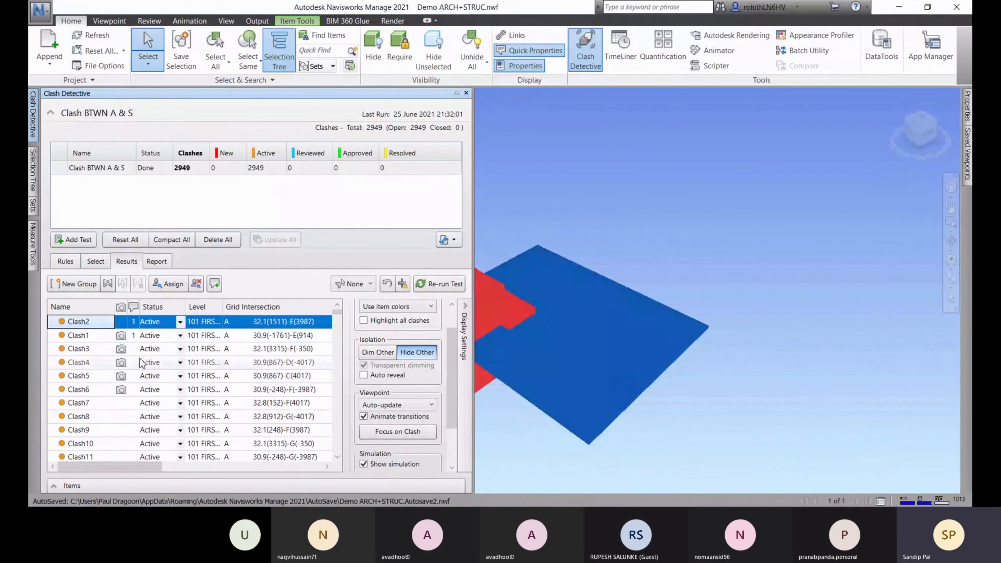
click(88, 390)
click(86, 404)
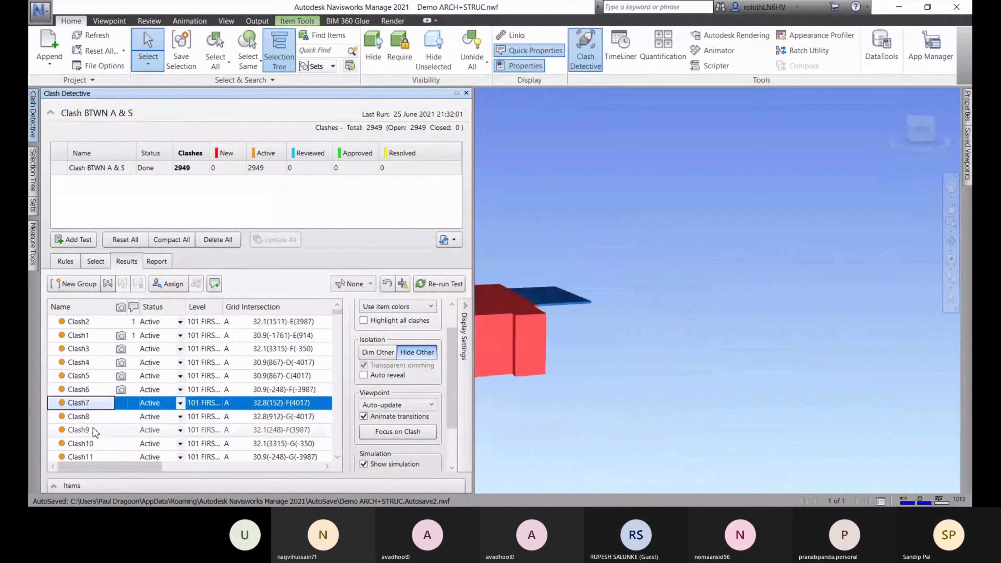
click(90, 417)
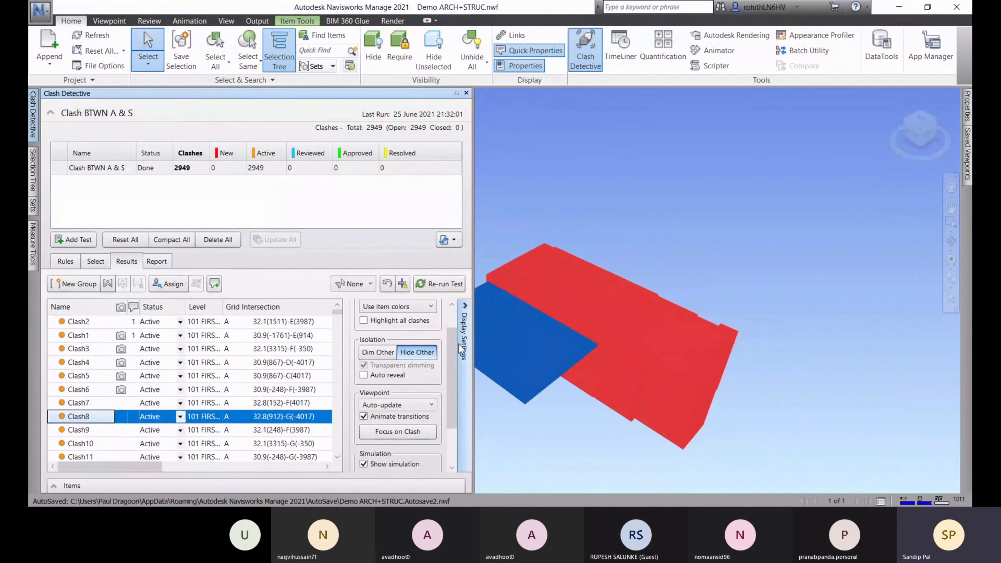
scroll(453, 410, down, 3)
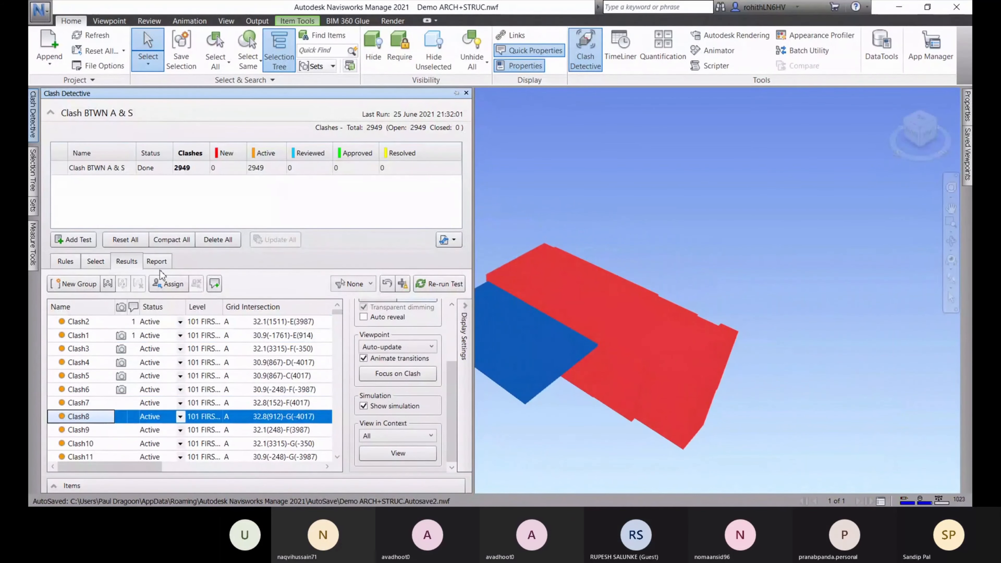
click(158, 262)
Tick Item ID and Item Path in the report Contents, alongside Layer Name and Status
scroll(512, 304, up, 1)
scroll(512, 304, down, 5)
scroll(571, 361, down, 4)
middle_drag(657, 287, 685, 142)
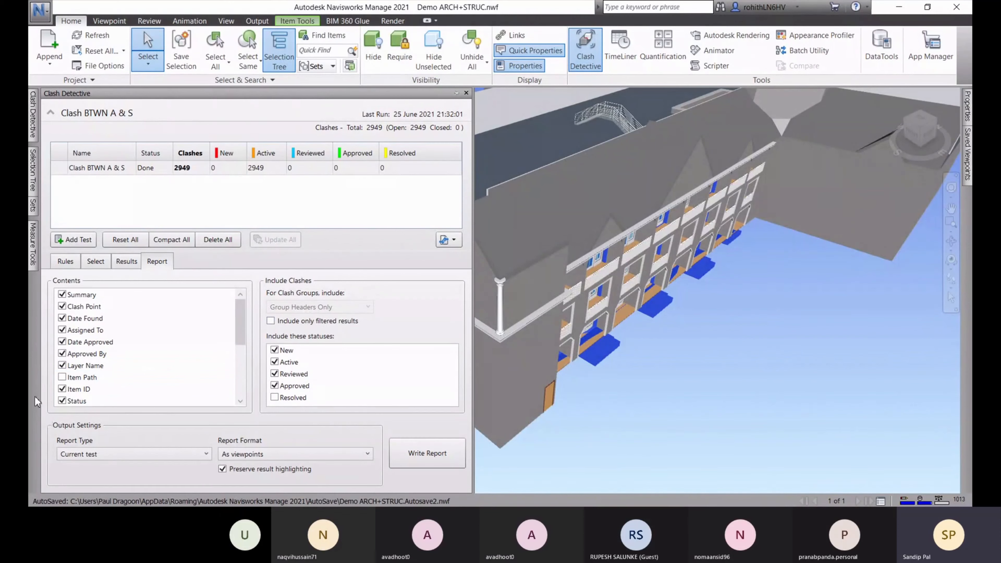
click(62, 389)
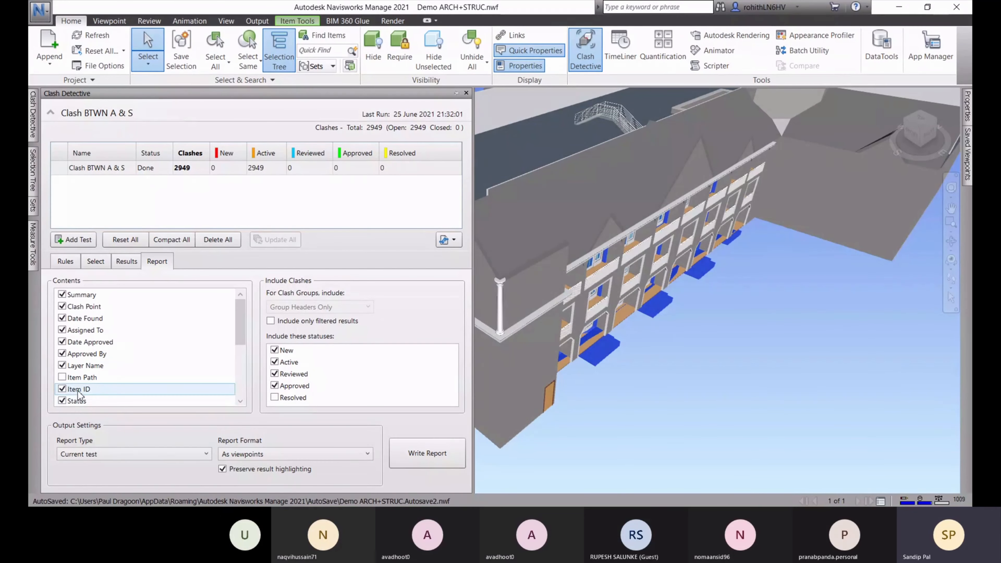
click(86, 379)
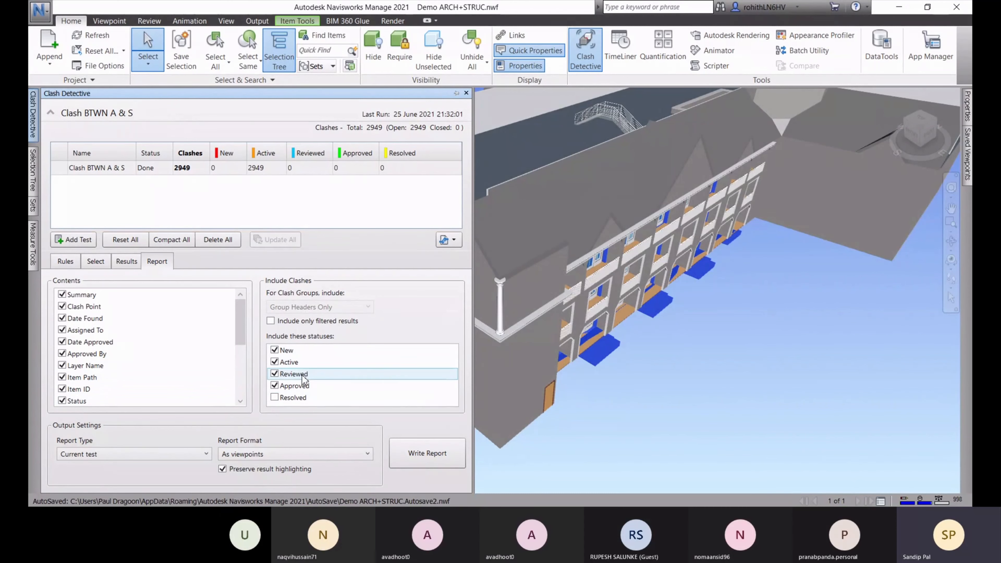
Set the report statuses to New and Active only, unchecking Reviewed, Approved and Resolved
click(274, 386)
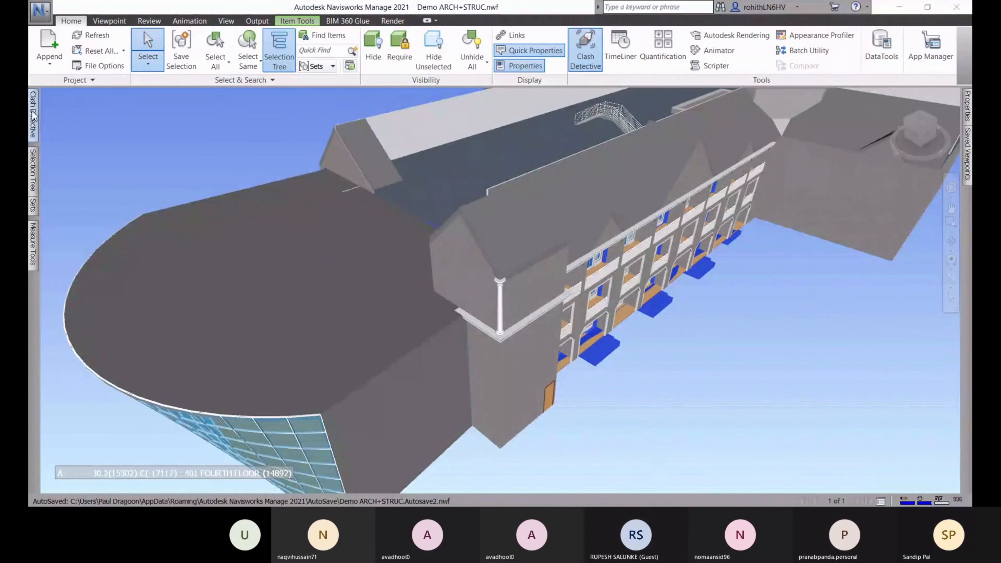
mouse_move(33, 115)
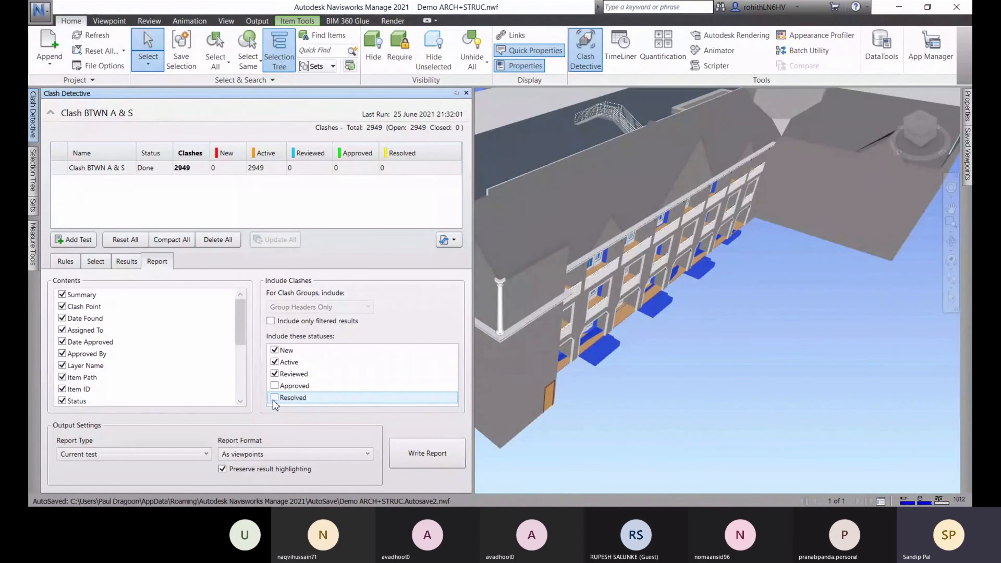
click(274, 350)
click(275, 361)
click(274, 374)
click(274, 398)
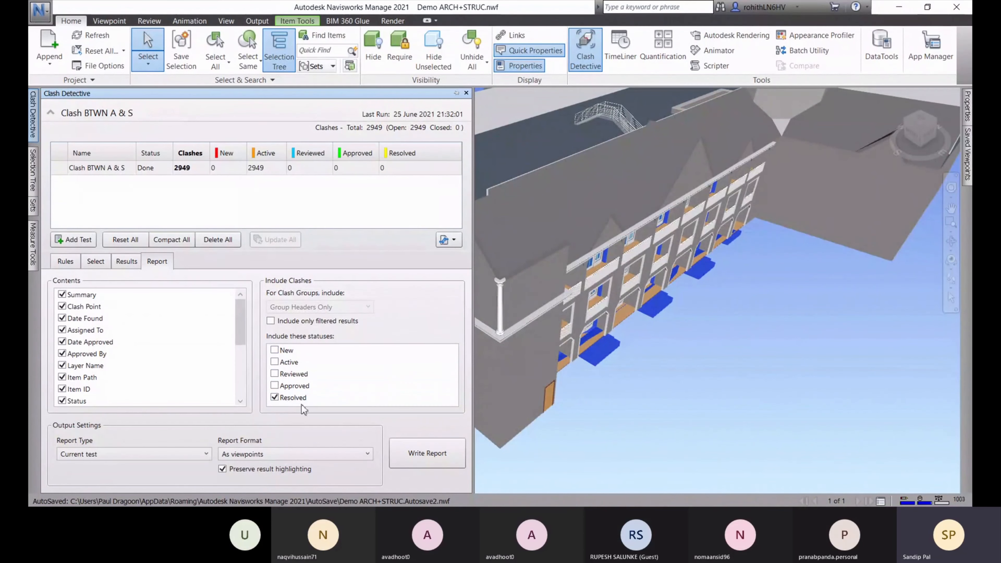
click(275, 399)
click(275, 350)
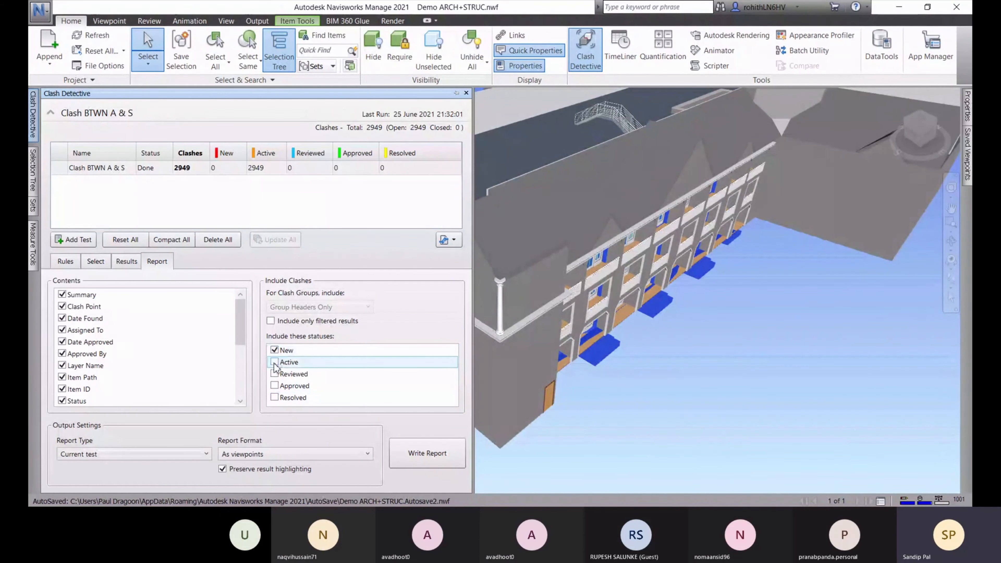
click(275, 362)
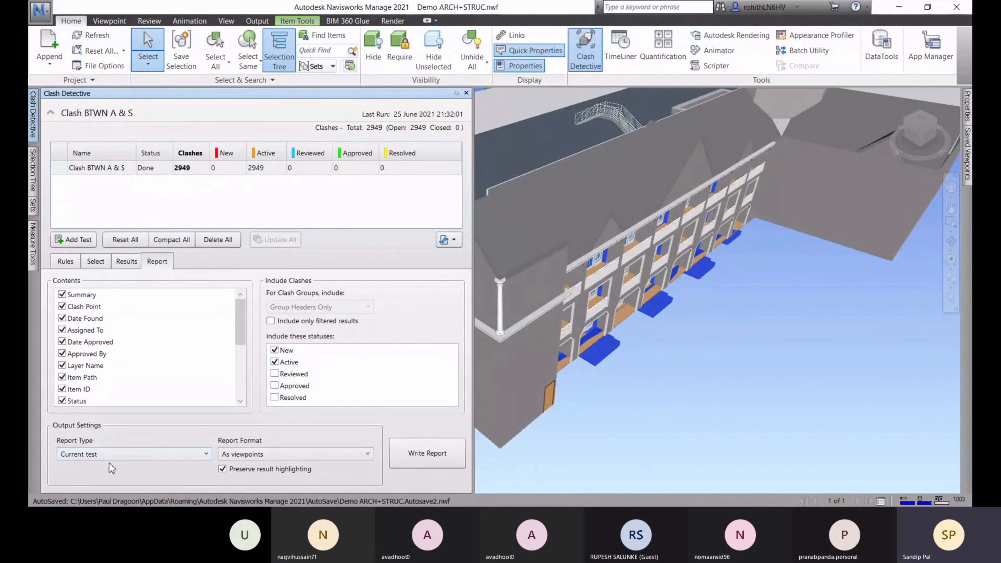
click(97, 456)
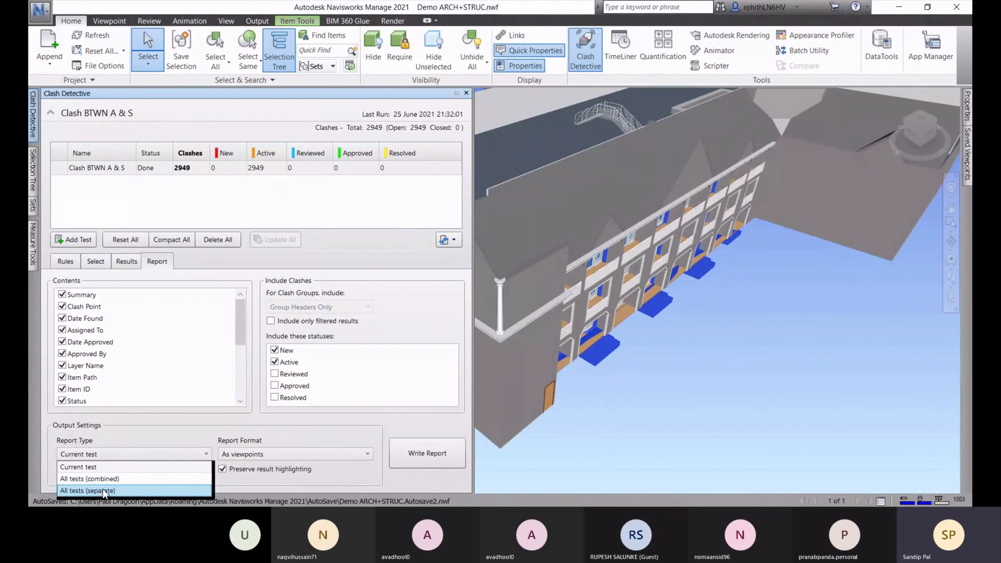
Write an HTML clash report for the current test, keeping Report Type as Current test
click(95, 469)
click(245, 456)
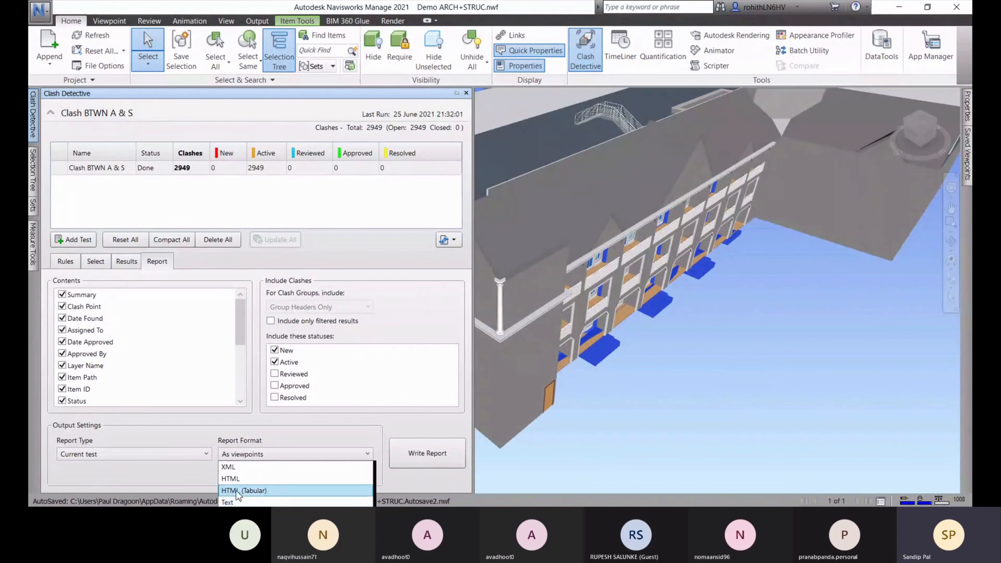
click(235, 479)
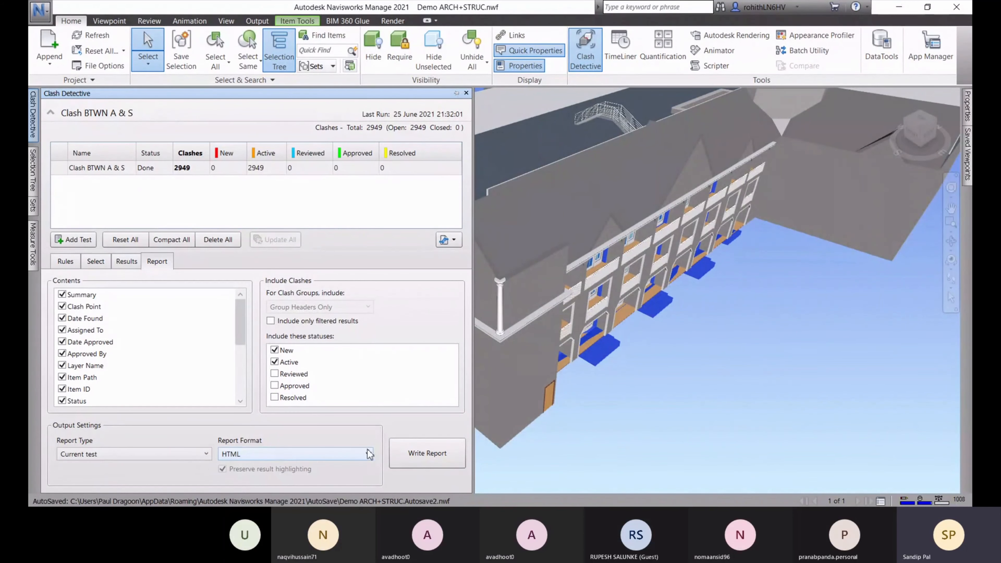
click(419, 460)
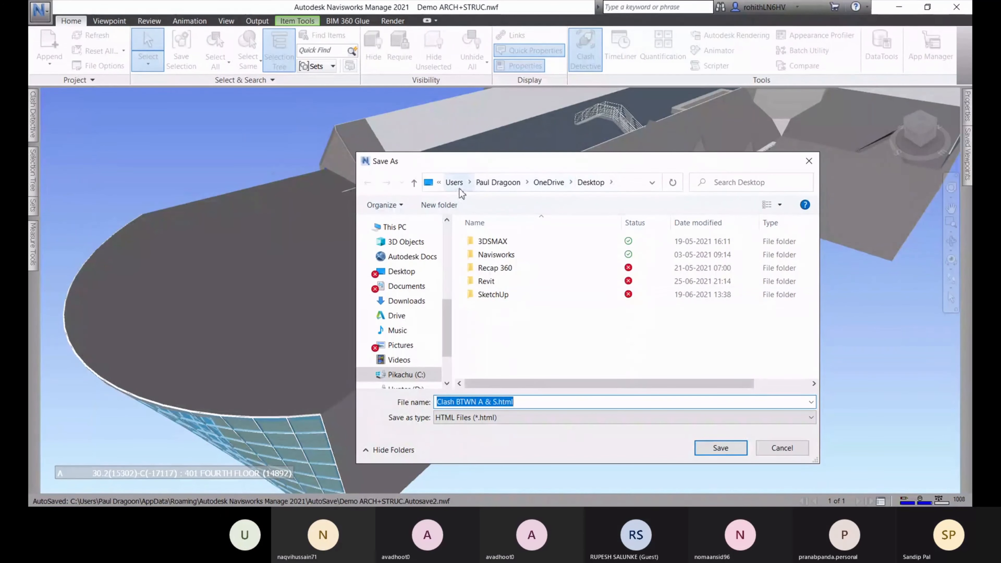
Save the report as 'Clash BTWN A & S.html' in the Desktop folder
click(401, 272)
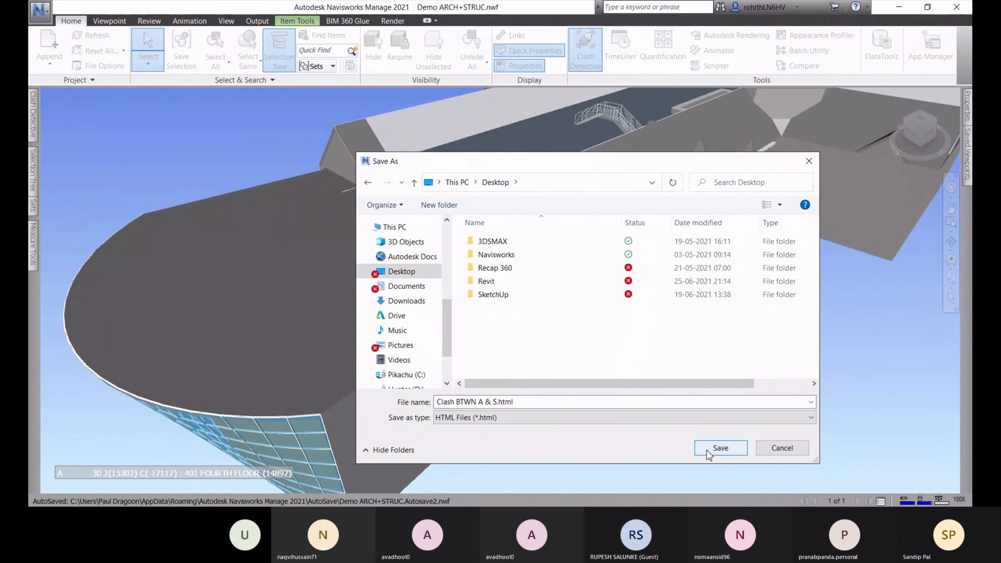
click(720, 447)
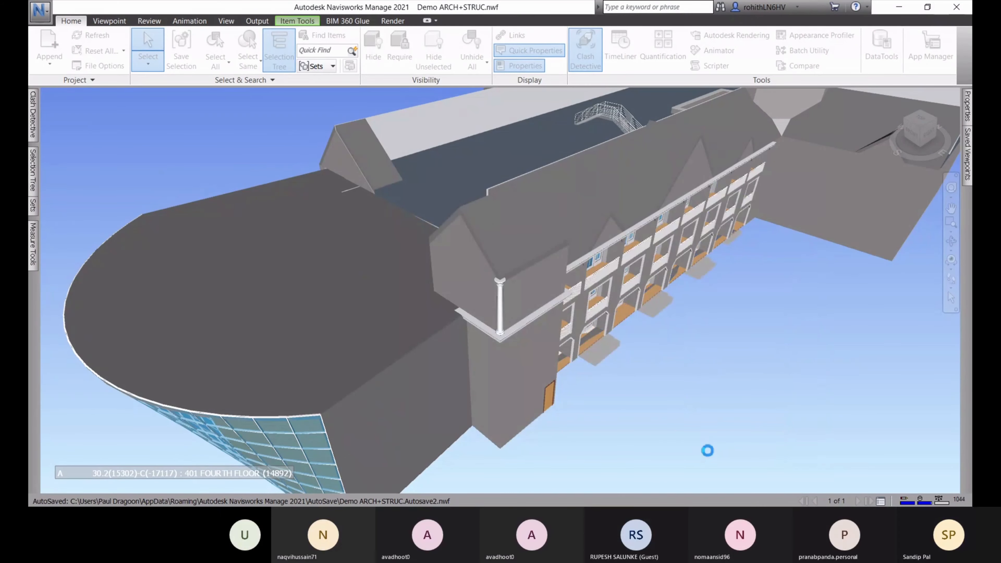
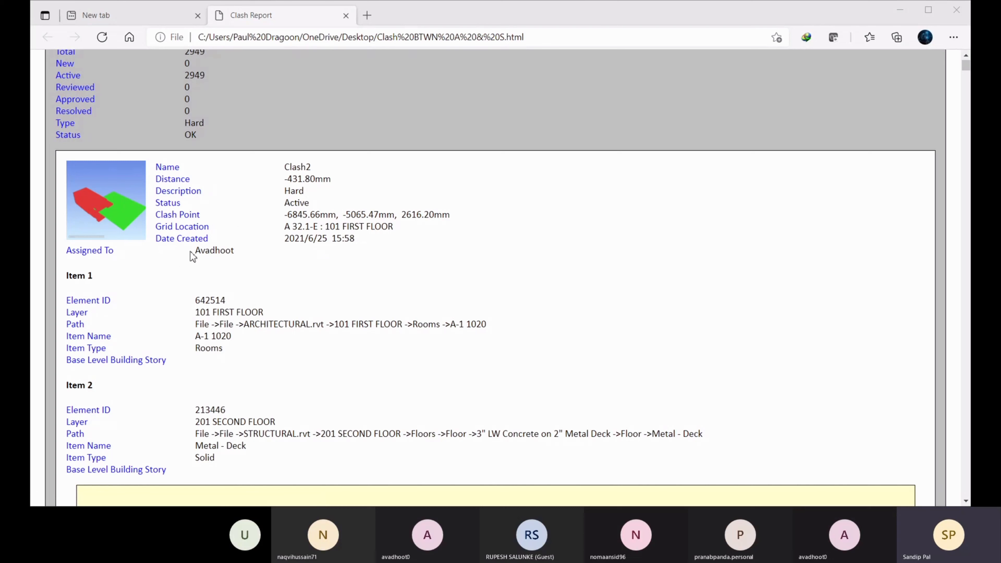
Highlight Clash2's assignee and part of Item 1's Element ID in the Edge clash report
drag(235, 250, 188, 254)
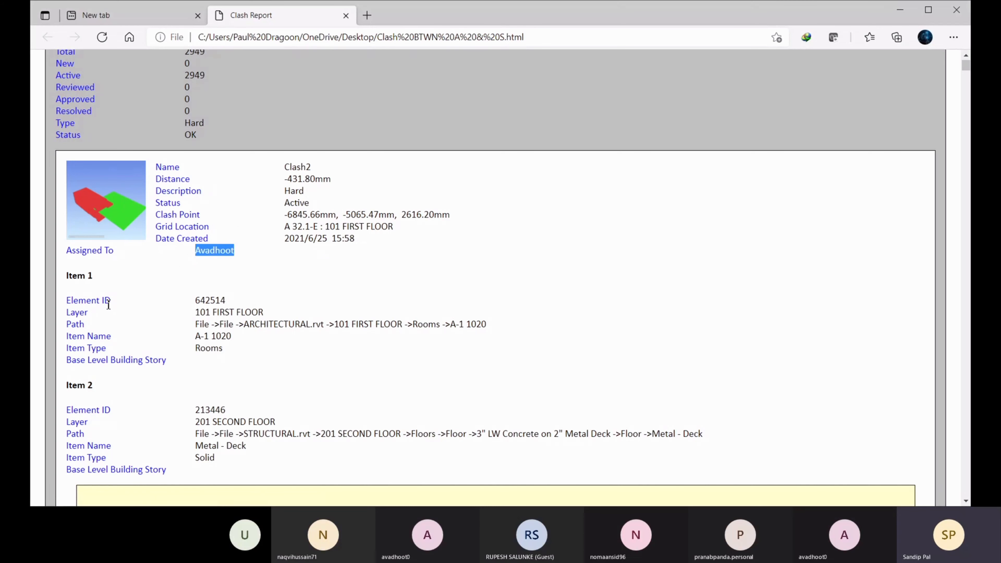
drag(227, 299, 220, 300)
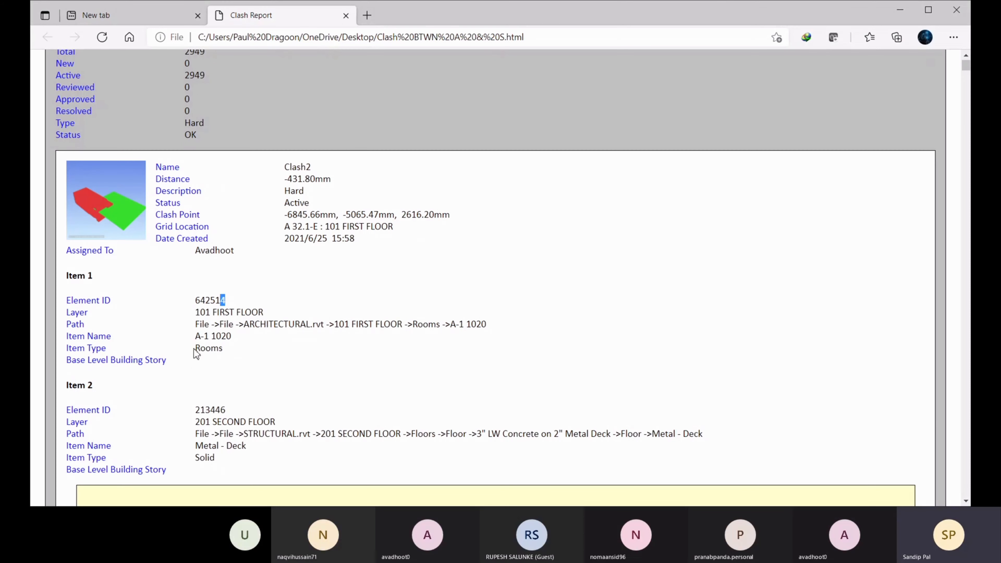
scroll(227, 390, down, 1)
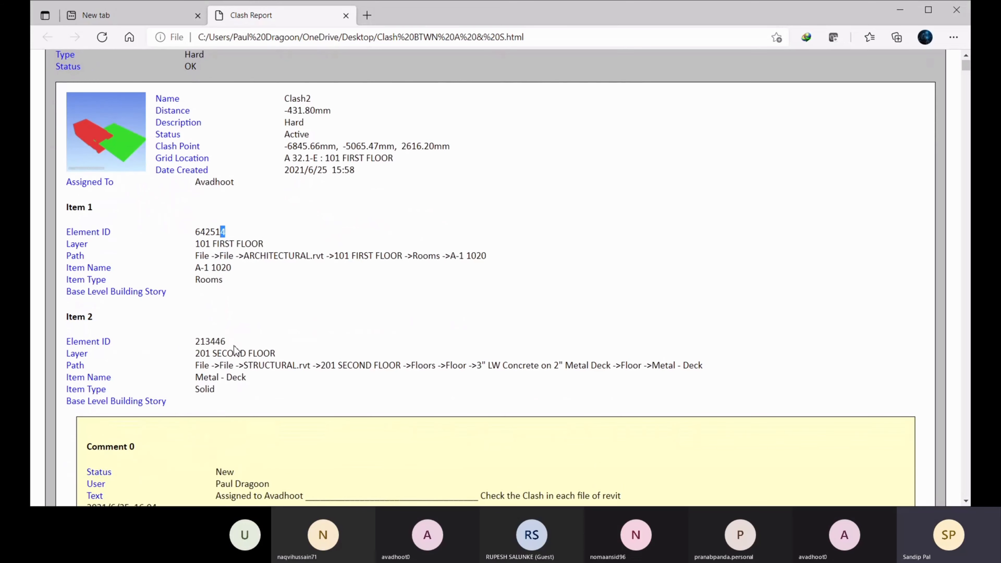
Scroll down the report past Comment 0 and the Clash1 entry
scroll(235, 349, down, 5)
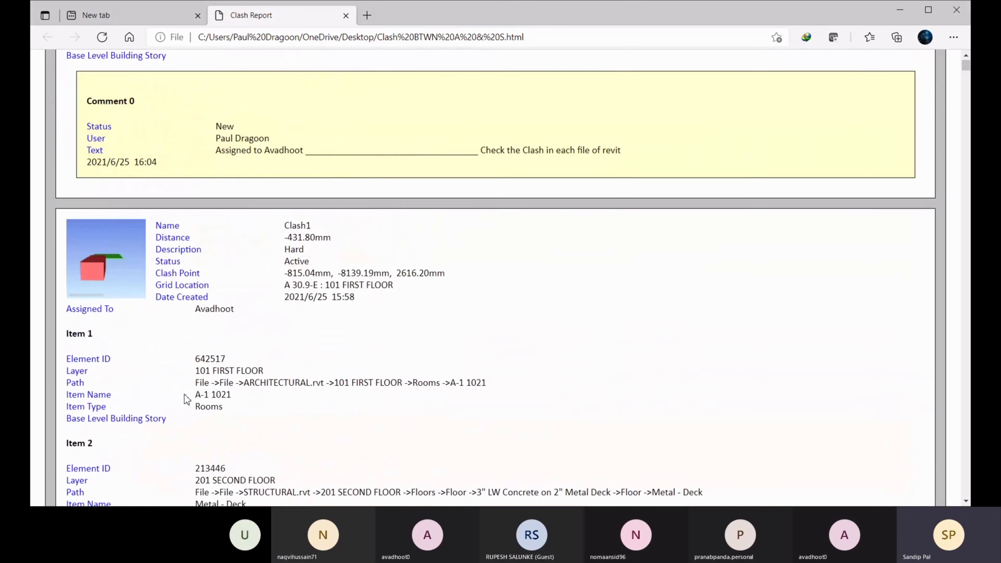
scroll(187, 399, down, 2)
scroll(134, 224, down, 2)
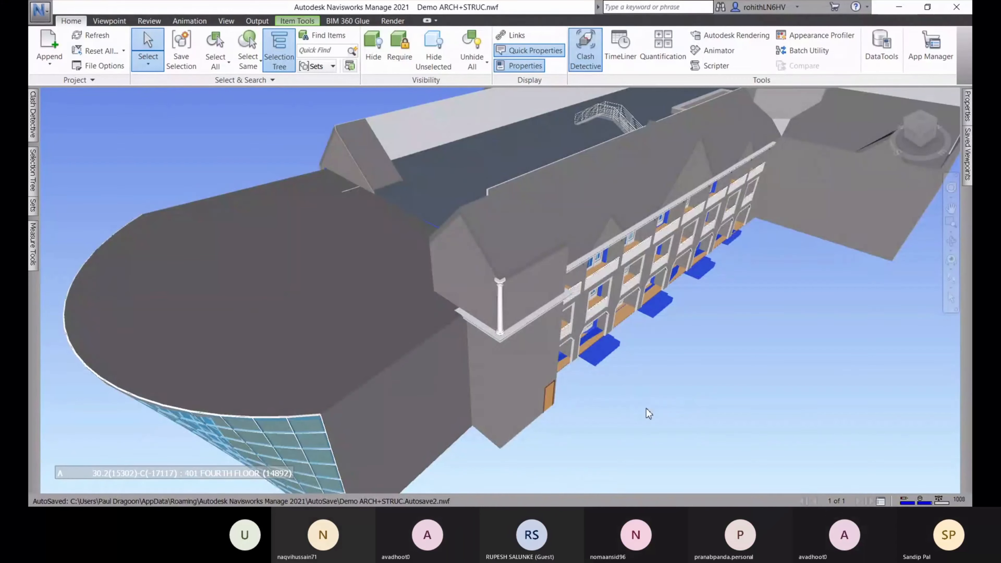
Bring up the Open dialog with Files of type set to All Navisworks Files
middle_drag(693, 380, 667, 390)
mouse_move(32, 104)
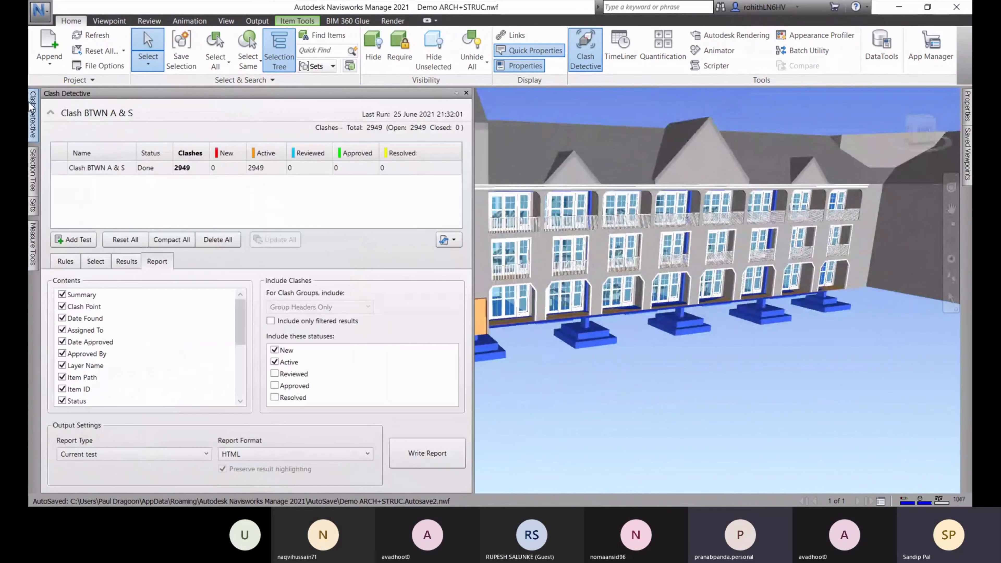
click(40, 9)
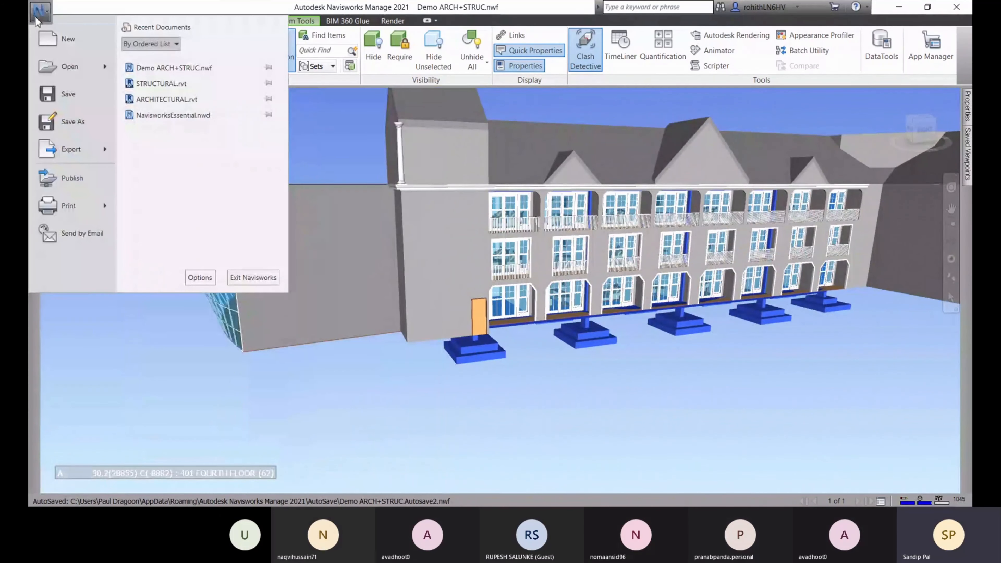
mouse_move(98, 62)
click(168, 71)
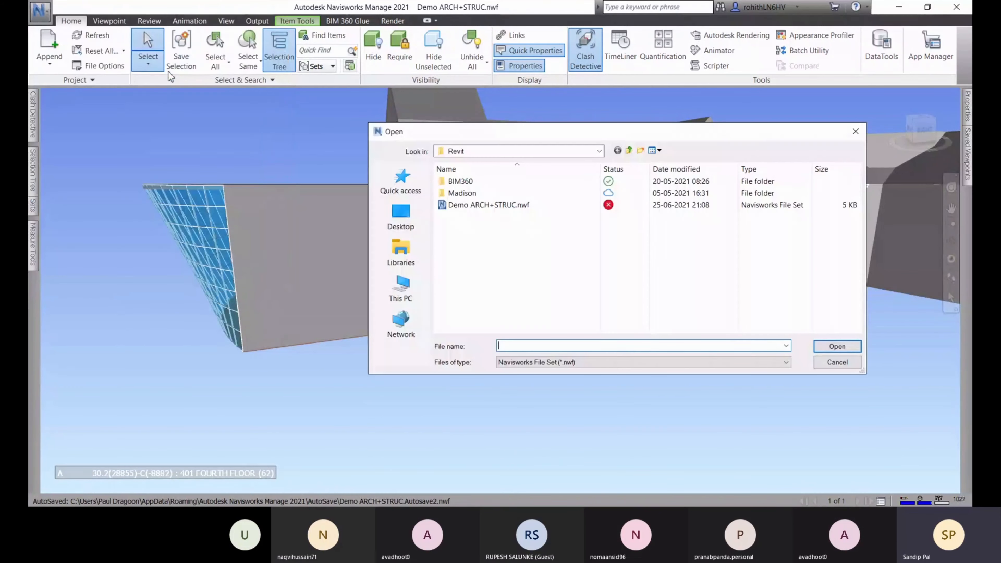
click(531, 365)
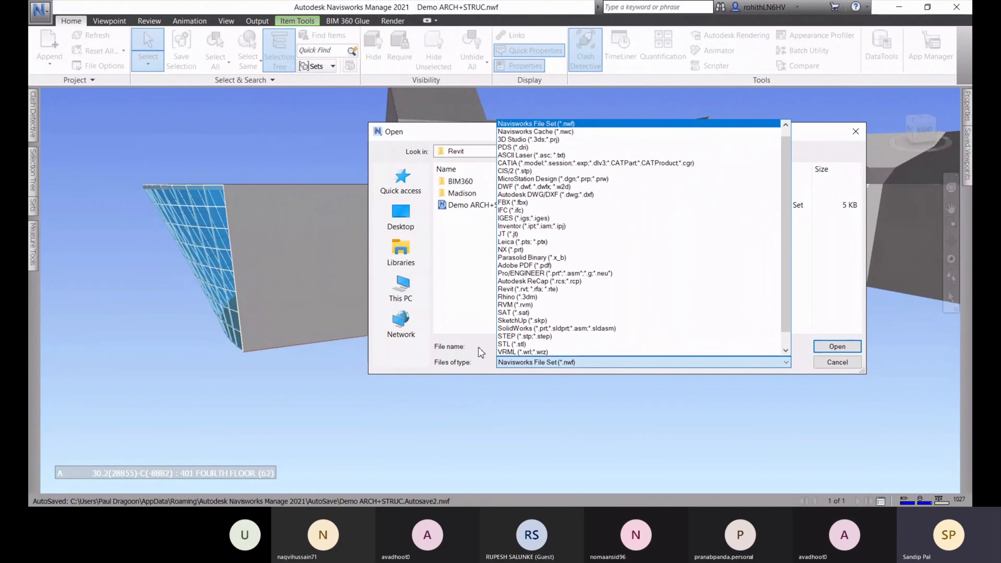
scroll(540, 343, down, 1)
click(546, 346)
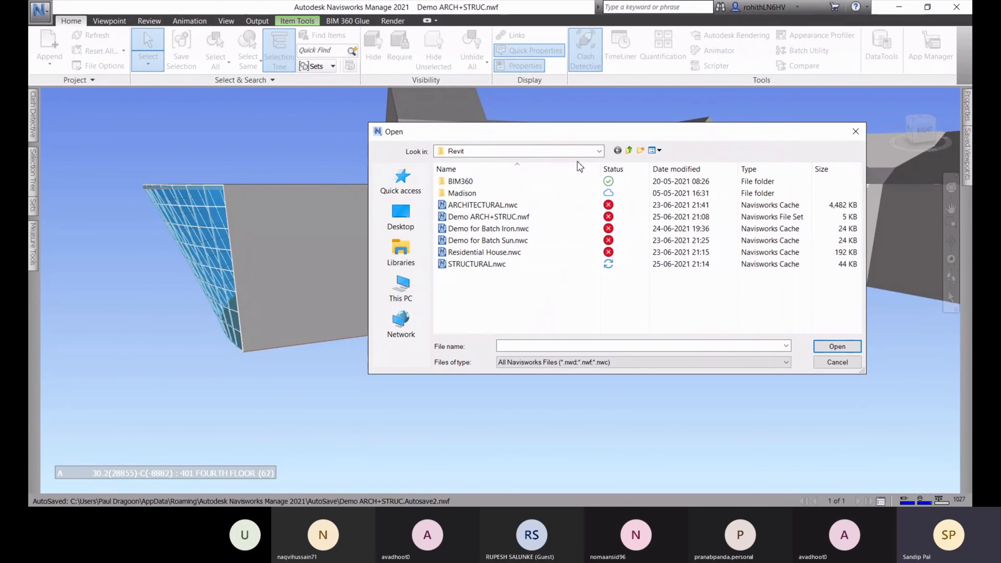
Open NavisworksEssential from the Navisworks folder, discarding changes and ignoring missing textures
click(591, 151)
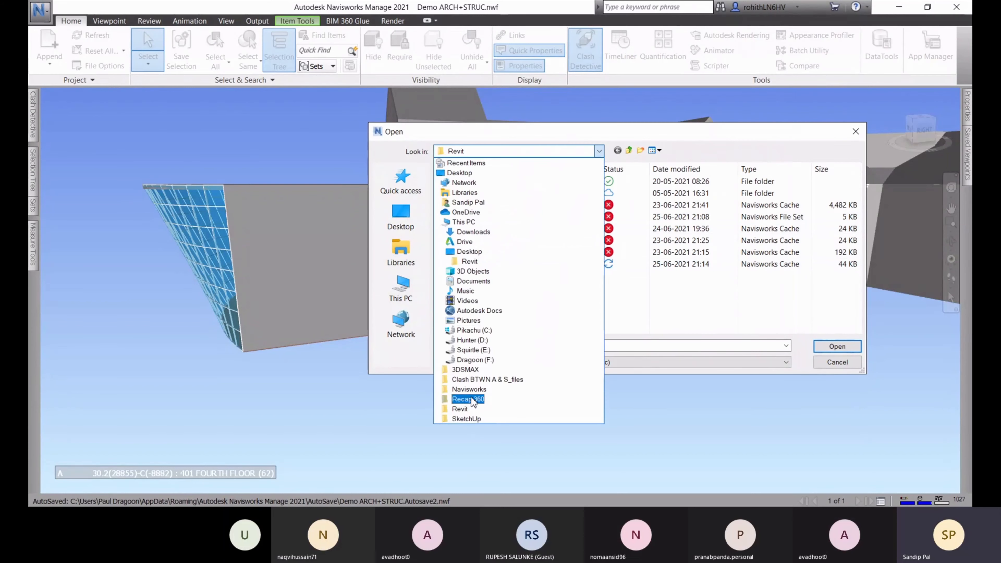
click(469, 390)
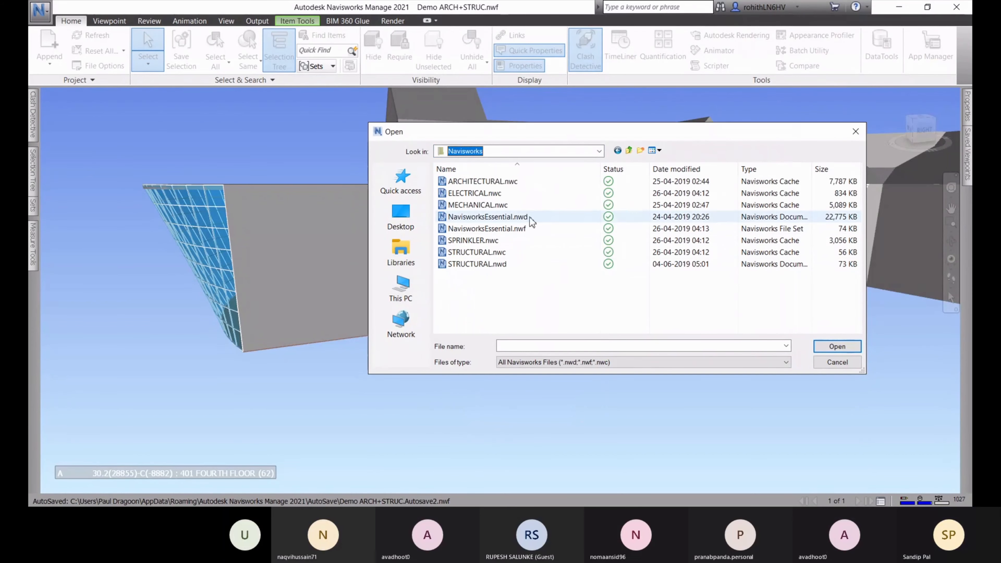
click(483, 229)
click(837, 346)
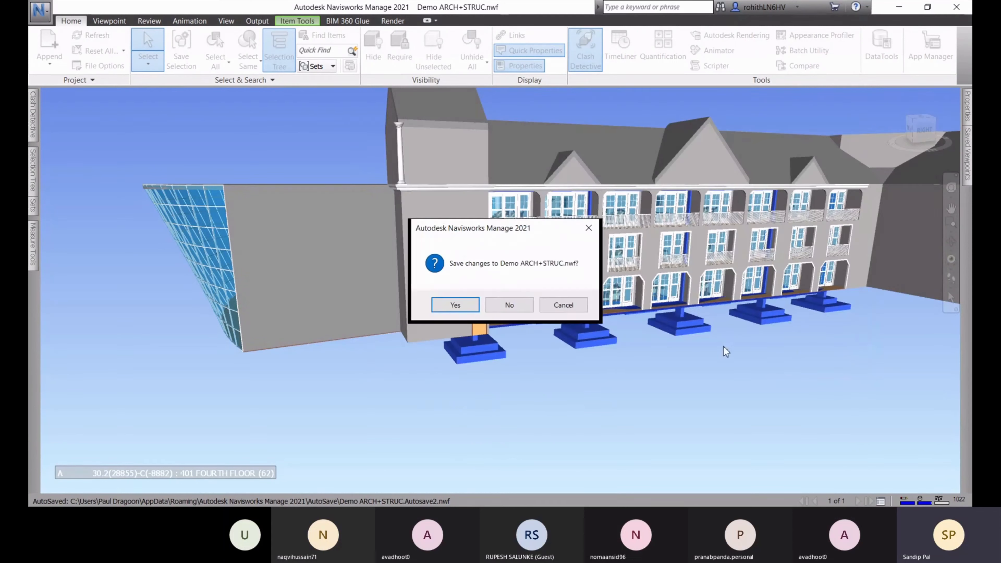
click(509, 305)
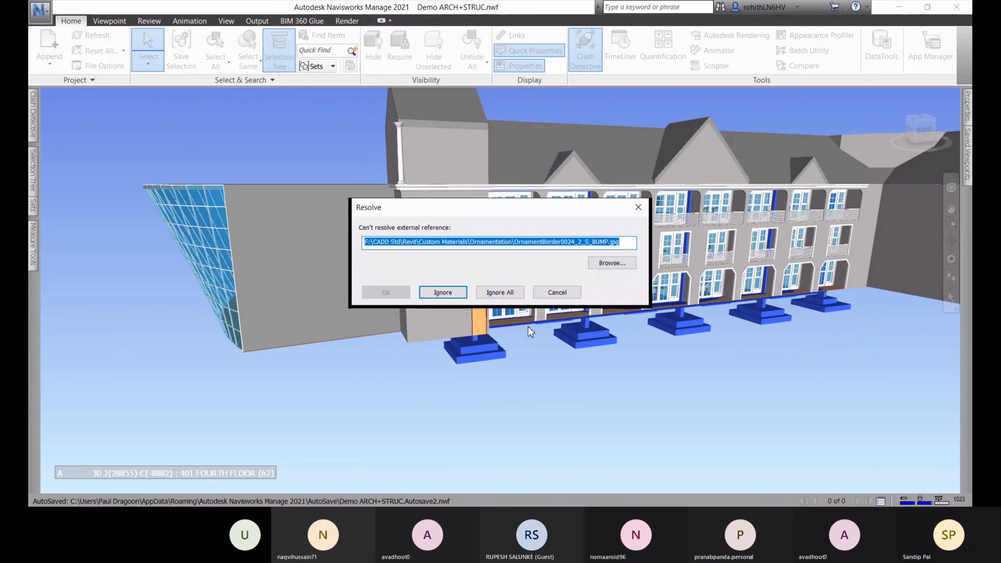
click(501, 293)
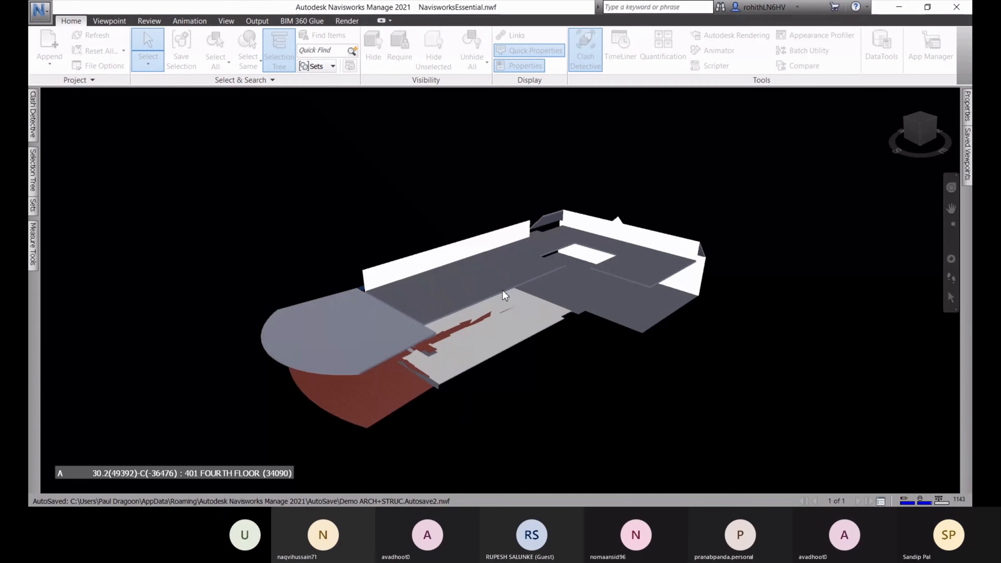
Adjust the view and look over the render style choices on the Viewpoint tab
middle_drag(611, 393, 607, 372)
scroll(539, 360, up, 3)
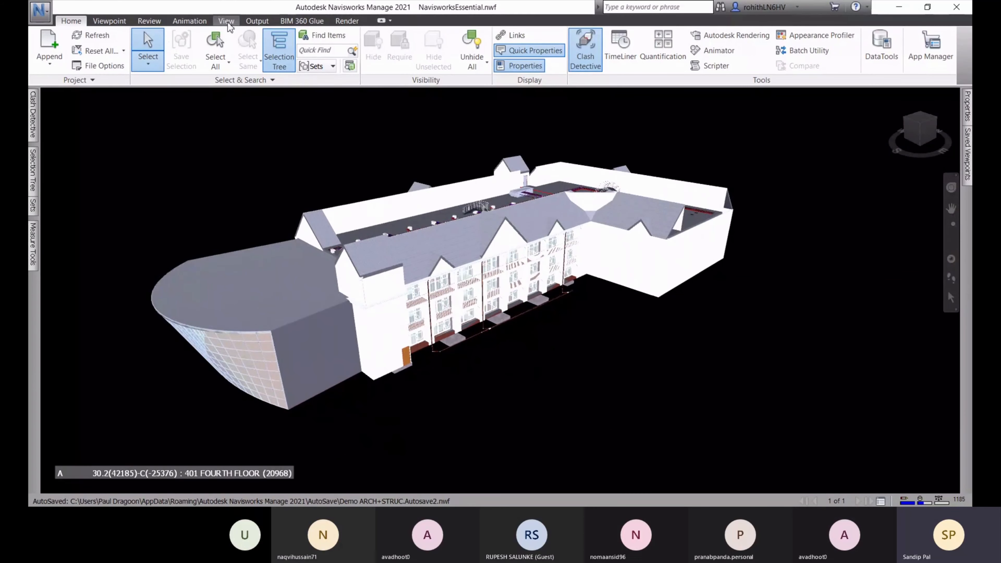
click(110, 21)
click(607, 51)
click(634, 91)
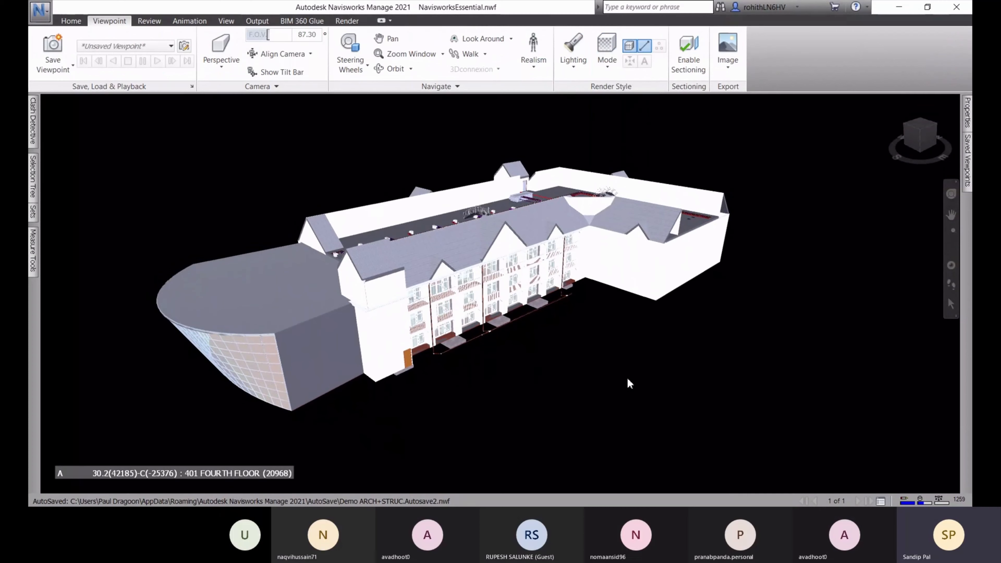
middle_drag(547, 387, 556, 386)
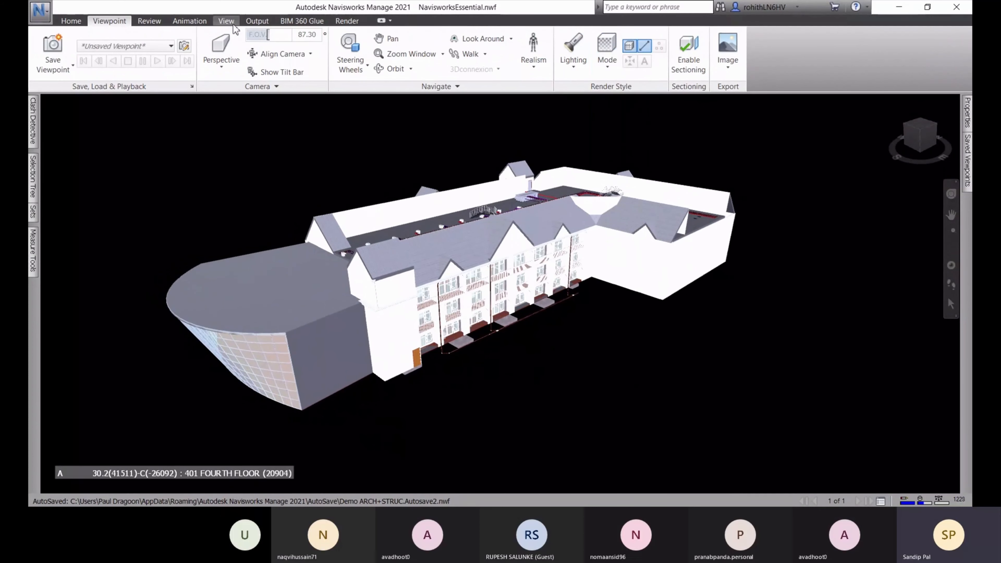
Set the background mode to Horizon, orbit to eye level, and show Clash Detective
click(226, 21)
click(492, 67)
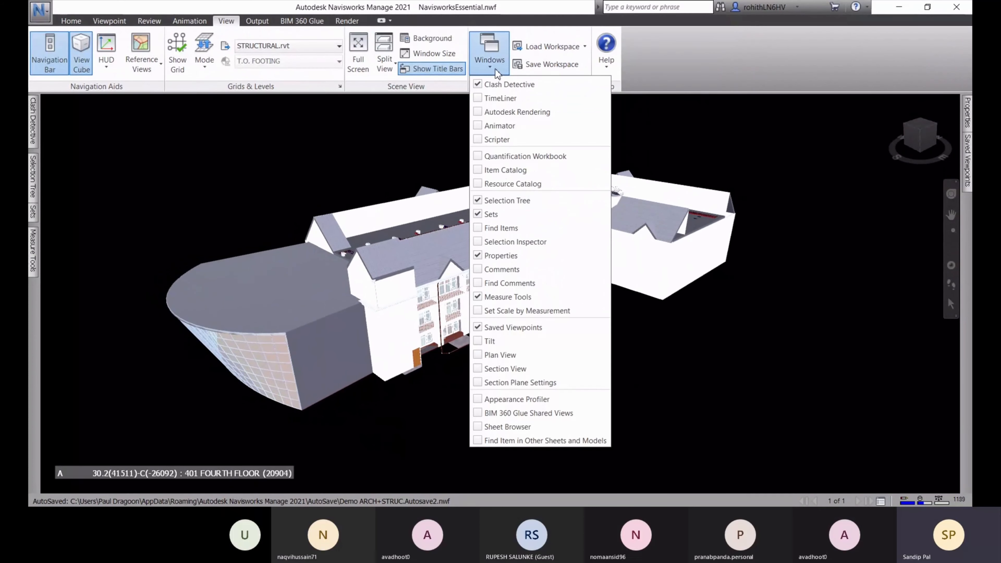
click(434, 38)
click(512, 215)
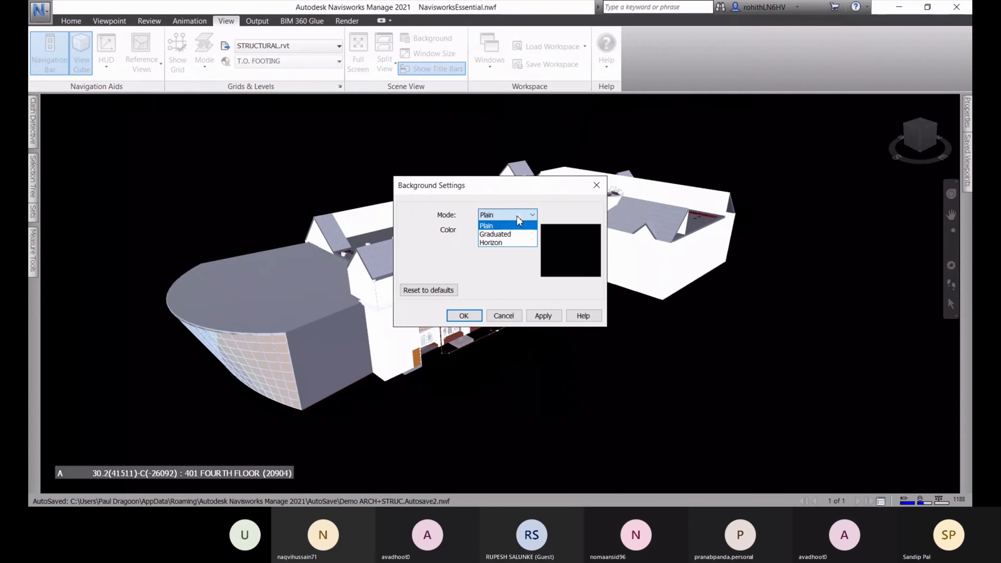
click(516, 242)
click(543, 316)
click(464, 315)
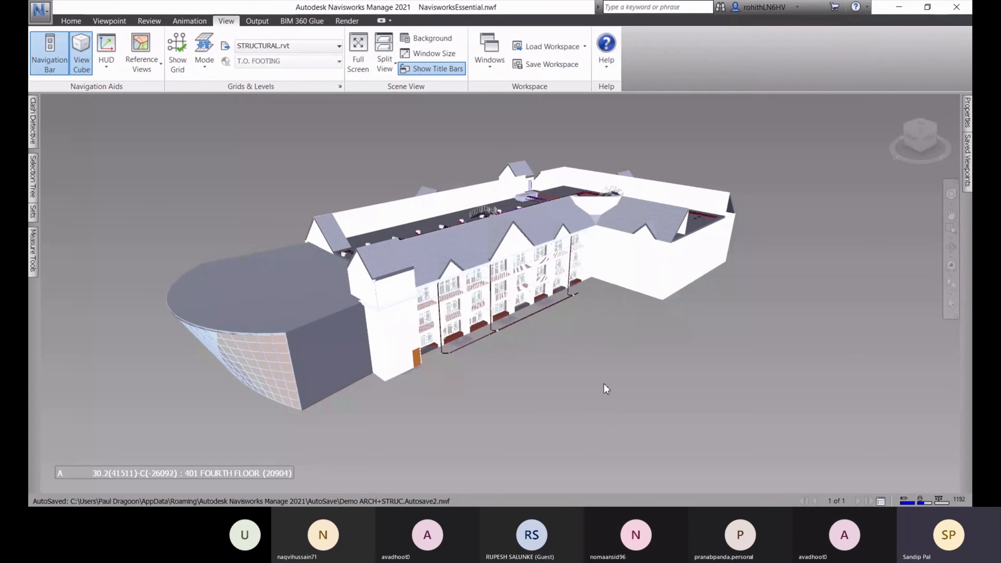
shift+middle_drag(602, 370, 655, 335)
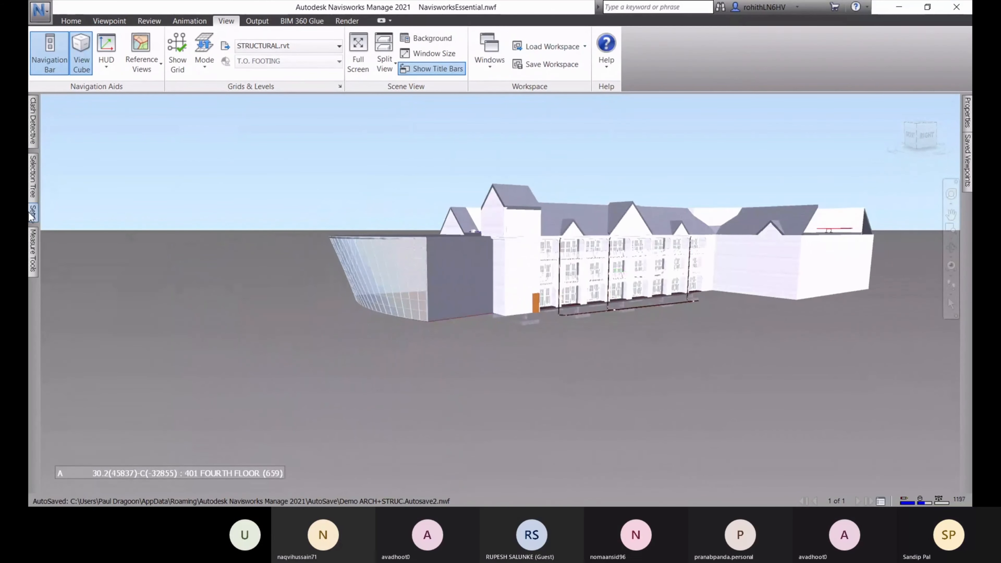
click(33, 128)
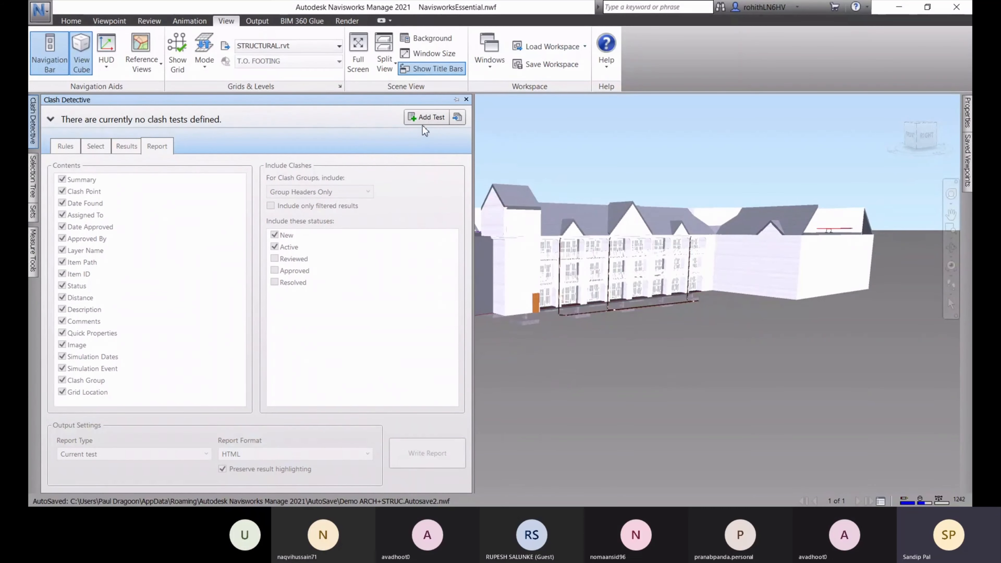
Add Test 1 testing ARCHITECTURAL.nwc against STRUCTURAL.nwc
click(426, 117)
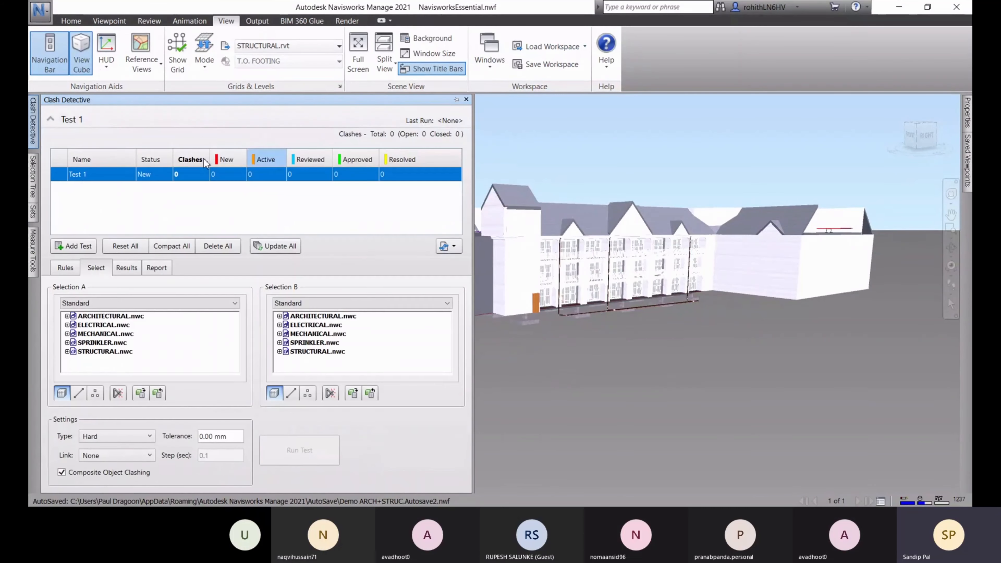
click(95, 317)
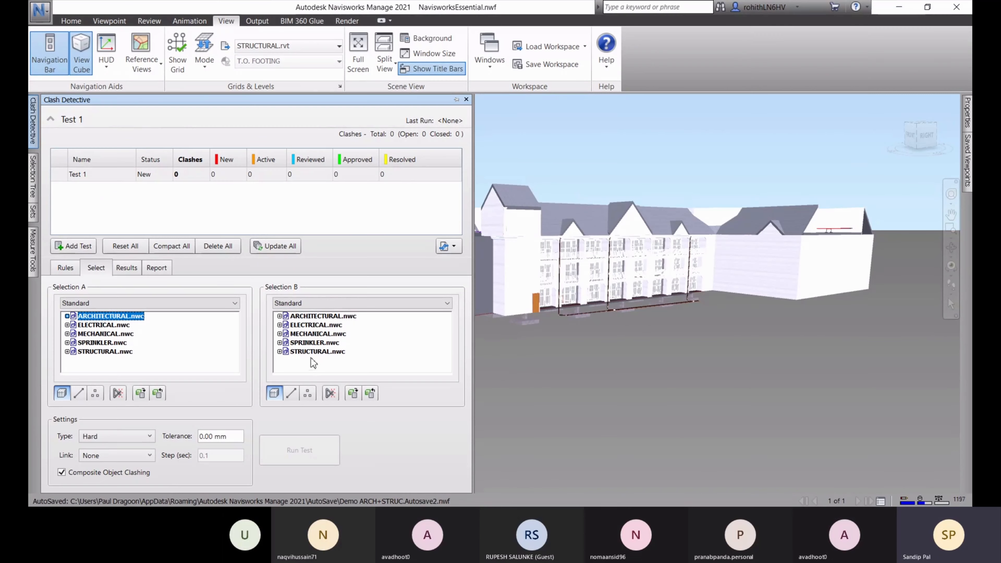
ctrl+click(102, 325)
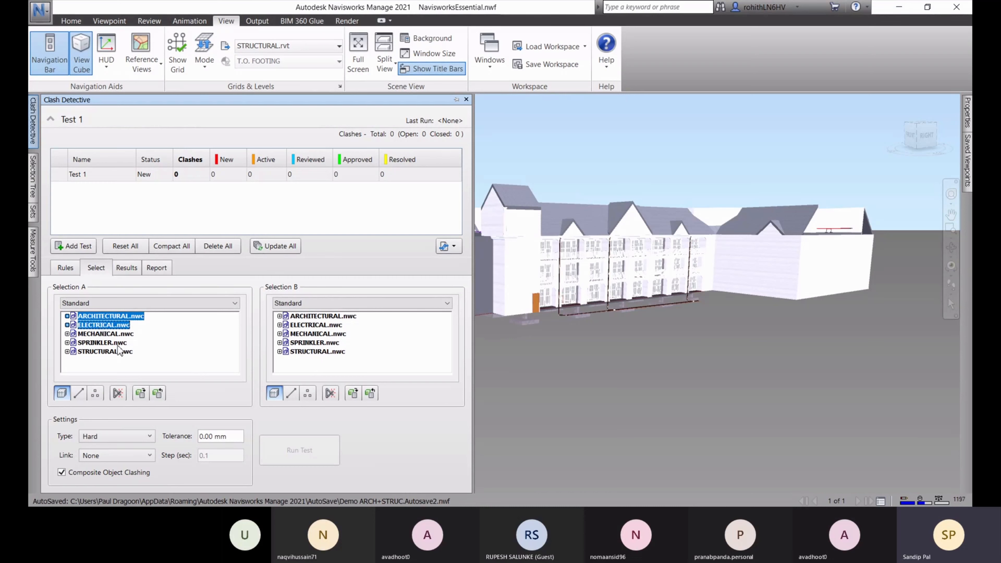
click(123, 337)
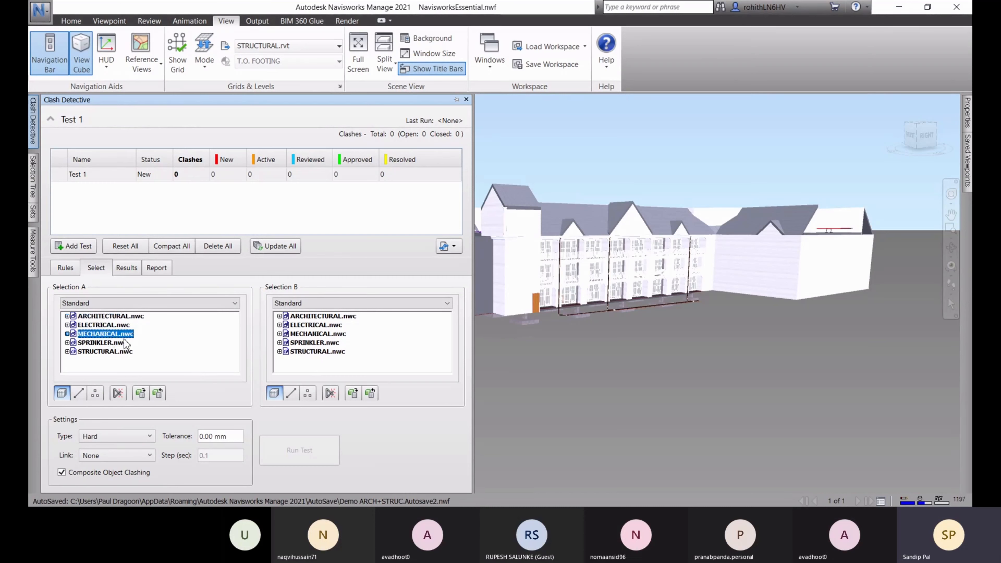
ctrl+click(115, 317)
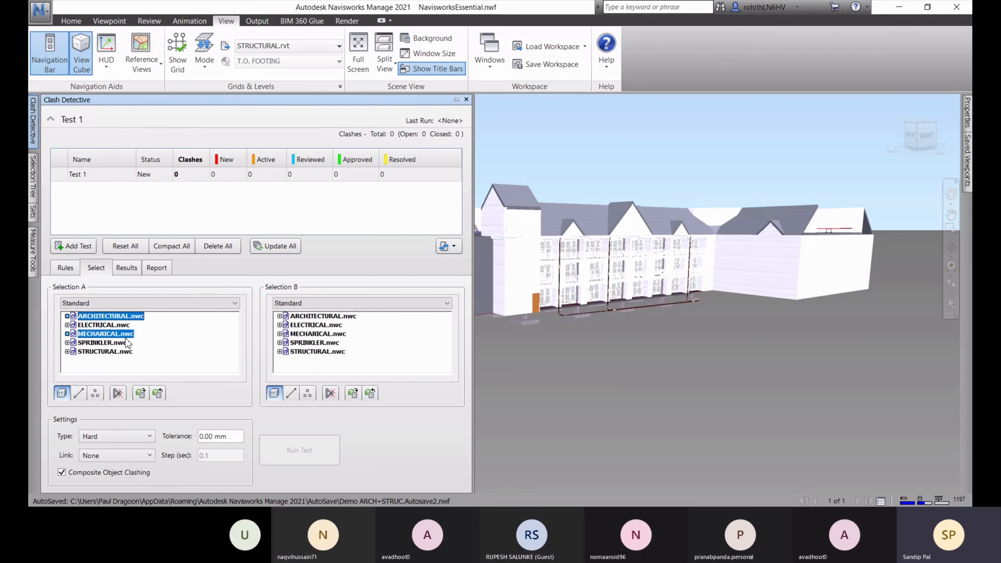
click(310, 343)
ctrl+click(319, 326)
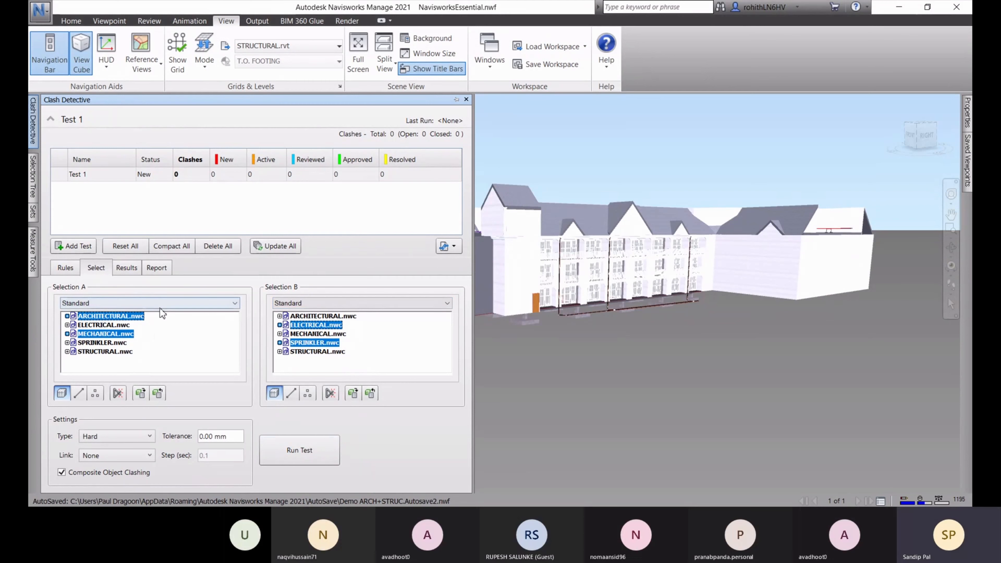
click(117, 319)
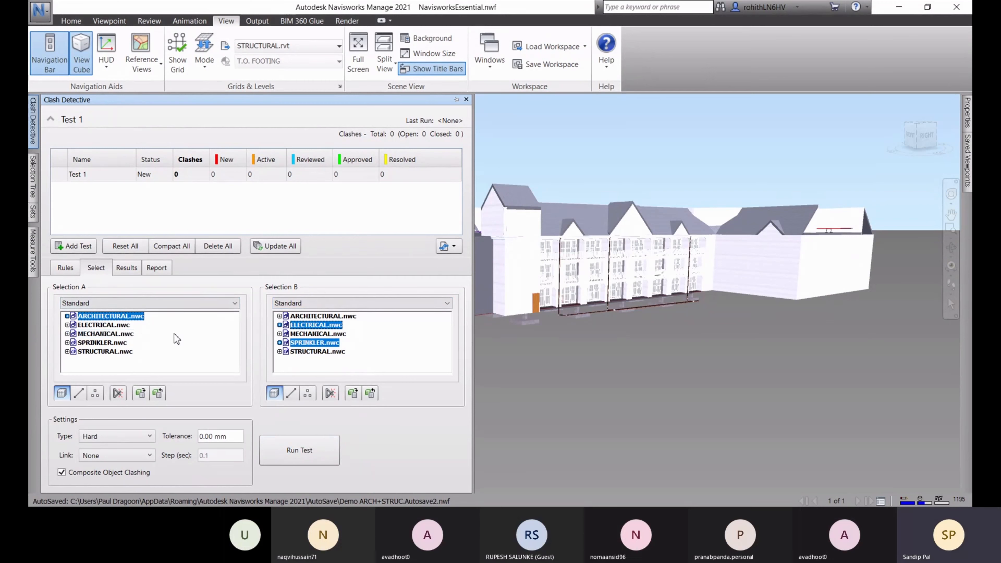
click(298, 353)
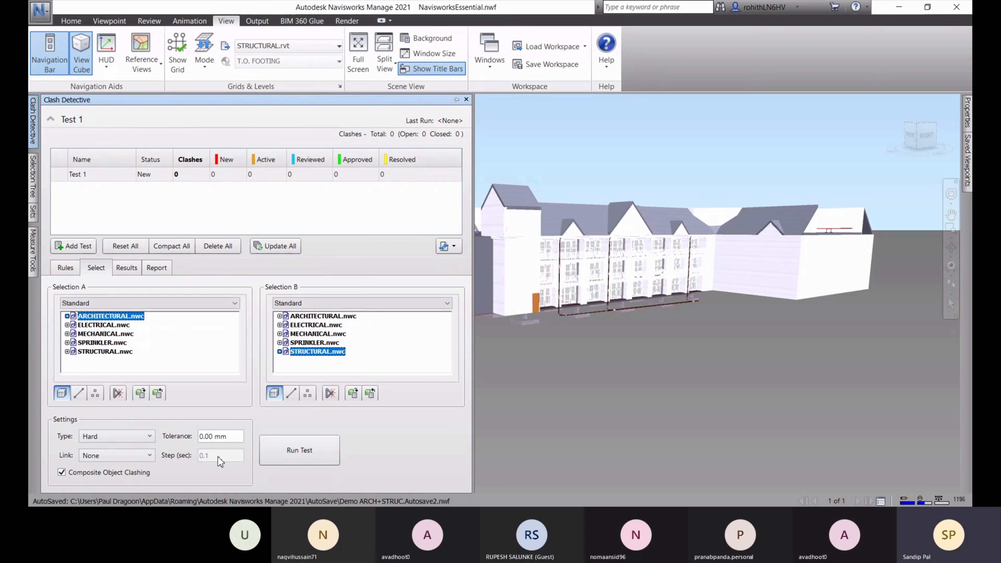
Set the clash type back to Hard after trying Clearance, and highlight the tolerance
click(149, 436)
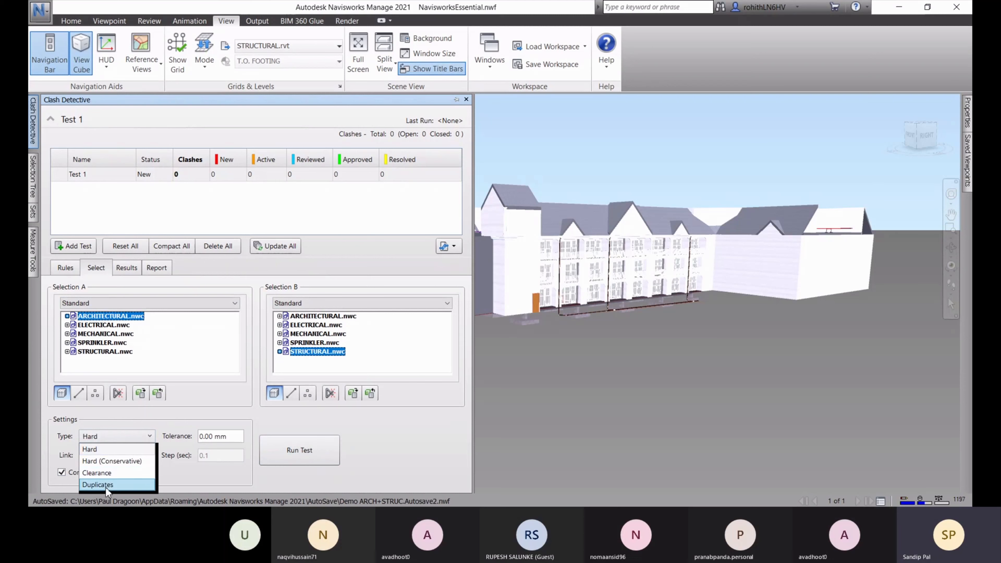
click(151, 478)
click(136, 437)
click(124, 452)
drag(215, 438, 204, 438)
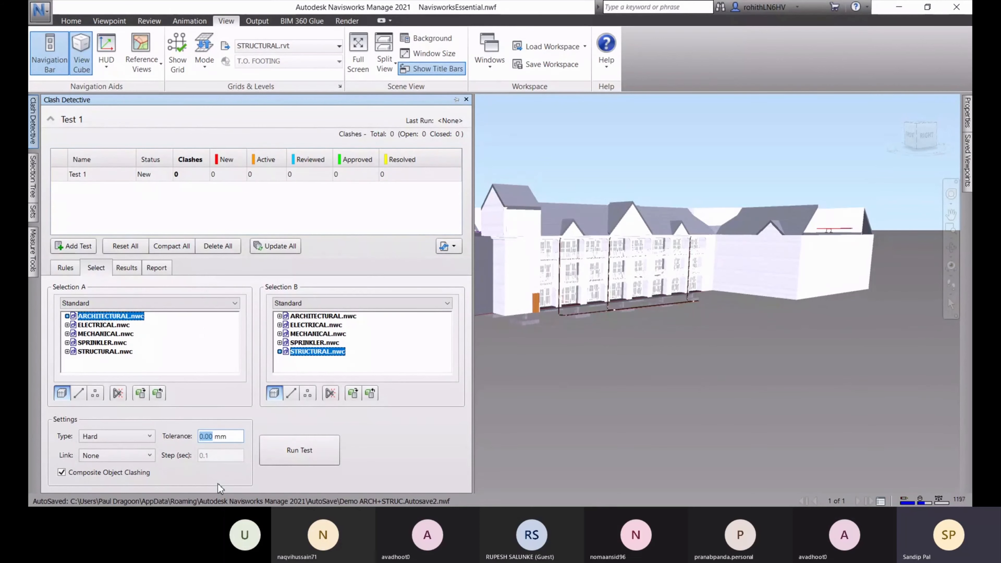
Run Test 1 at 3 mm tolerance, then rerun it at 30 mm
text(3)
click(296, 450)
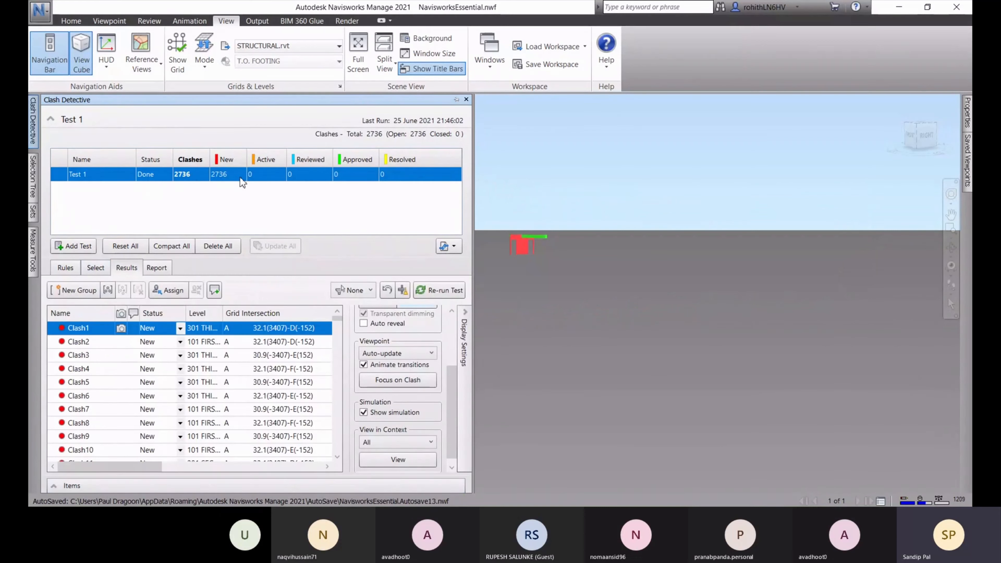
click(95, 268)
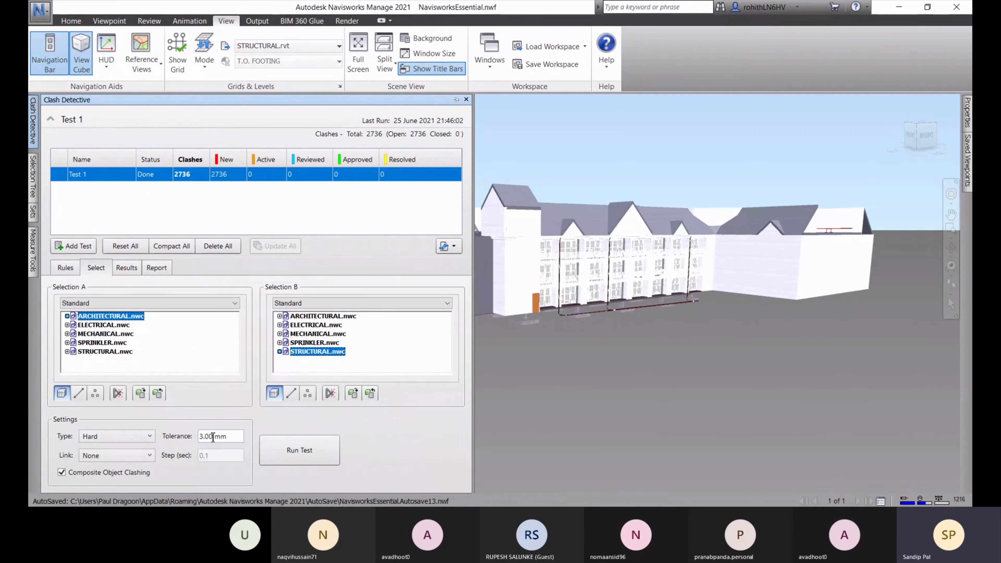
text(0)
click(273, 462)
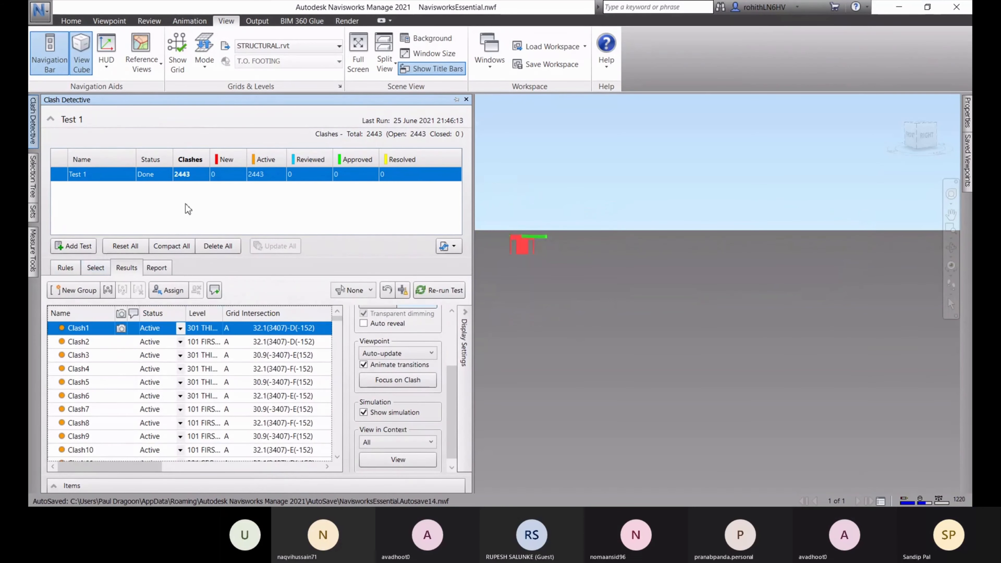
Rerun Test 1 at larger tolerances, reaching 1000 mm
click(97, 268)
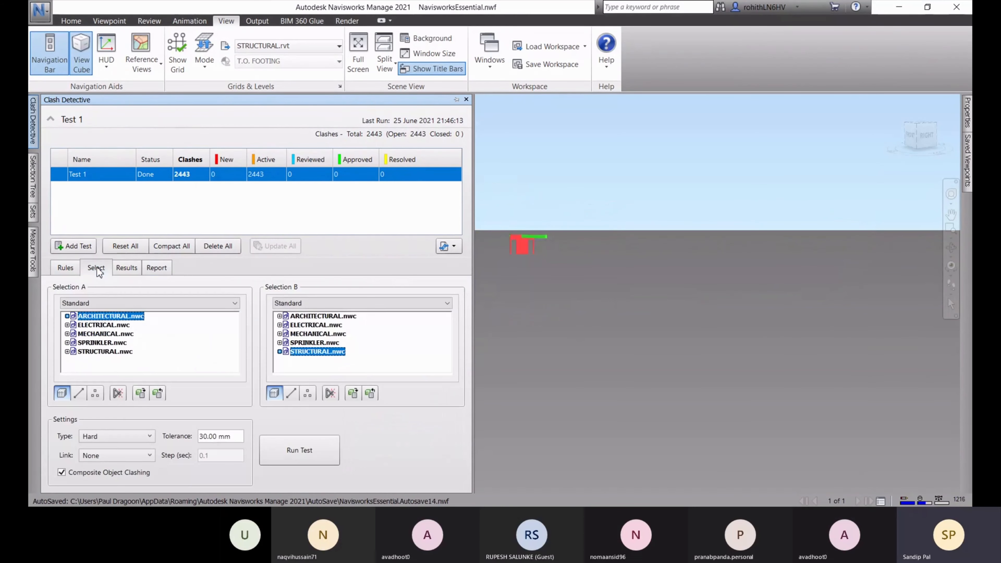
drag(217, 438, 210, 439)
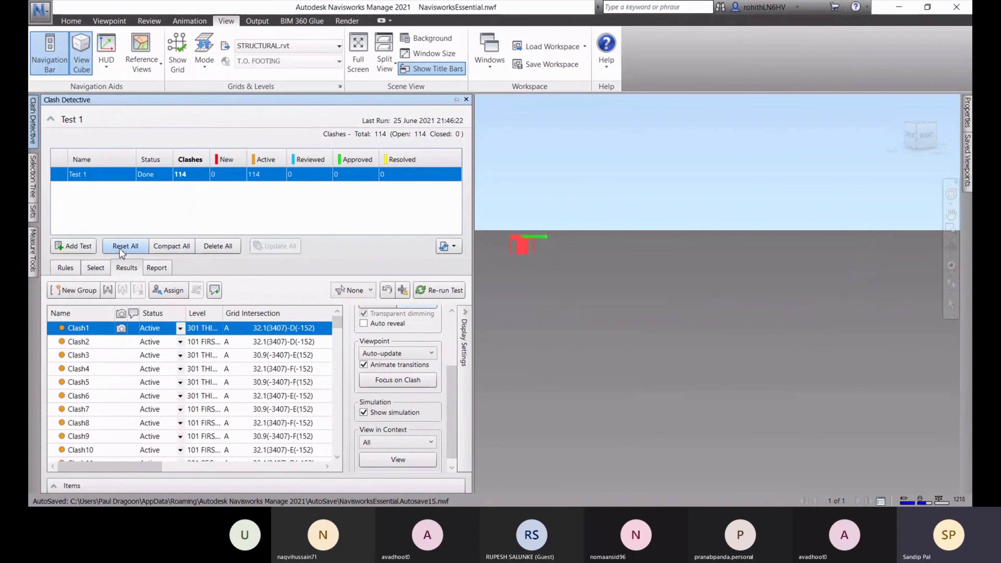
click(95, 268)
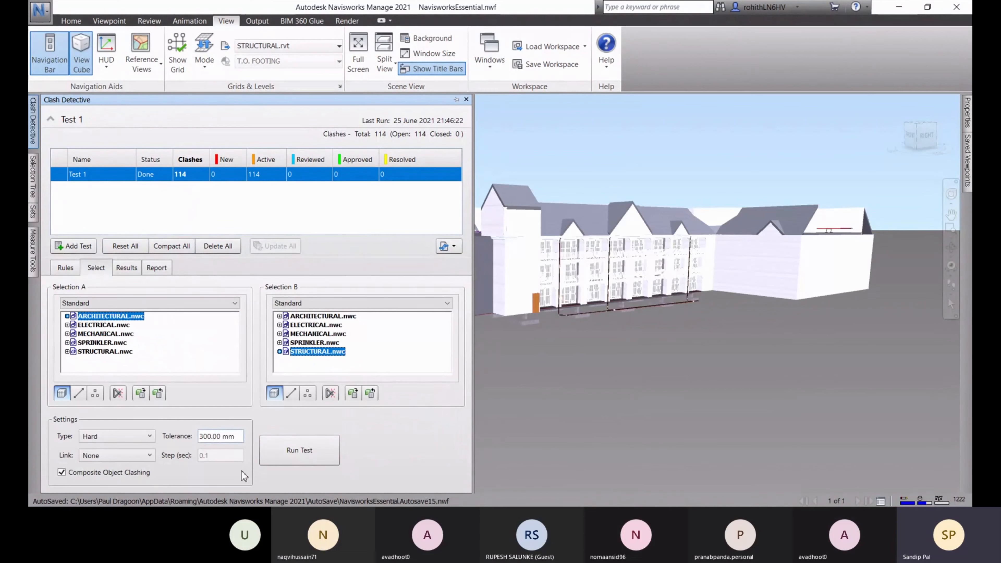
click(299, 450)
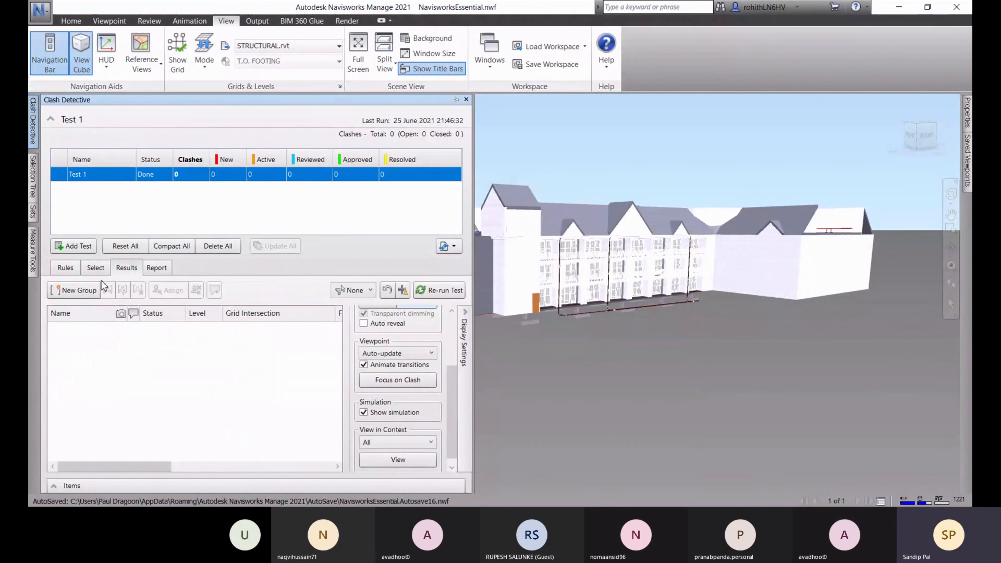
click(96, 268)
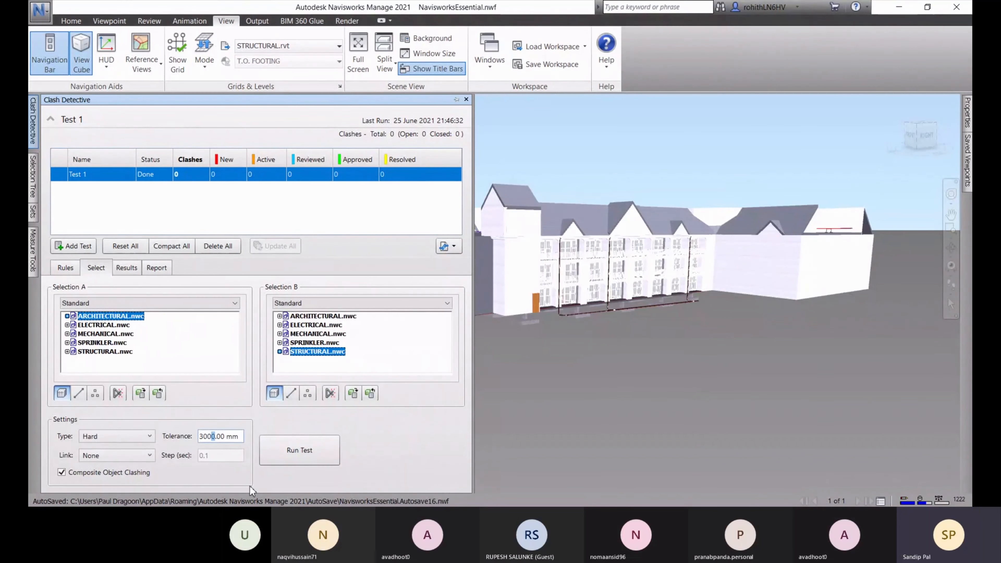
key(BackSpace)
key(BackSpace)
text(1000)
click(282, 459)
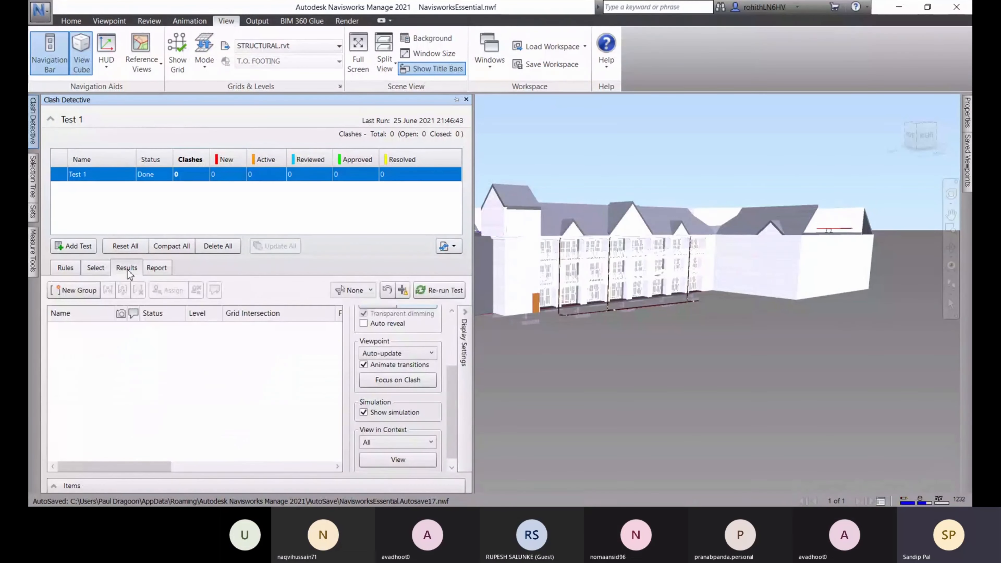
Rerun Test 1 at 500 mm and 350 mm, then run again to get 114 clashes
click(98, 268)
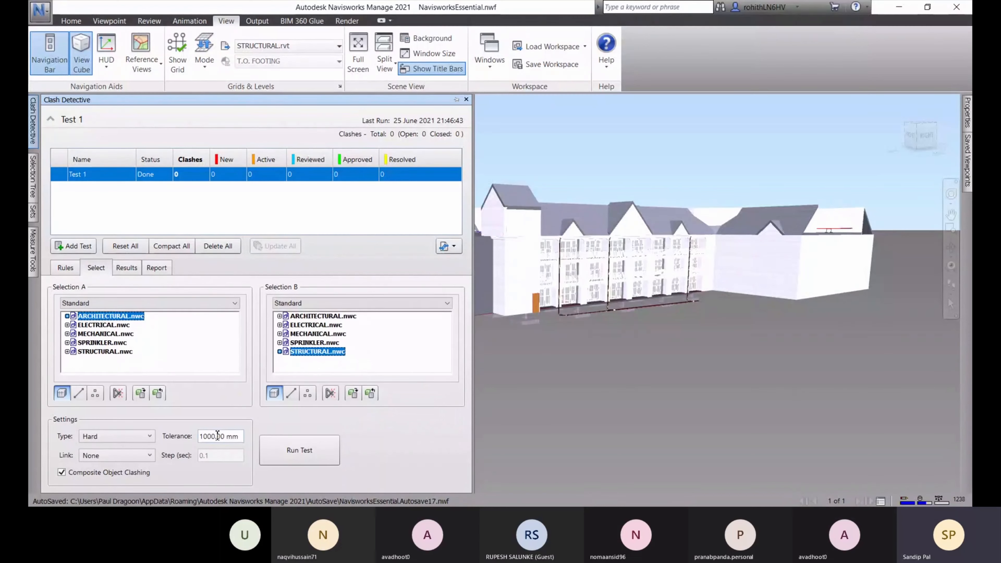
drag(212, 436, 198, 437)
text(50)
click(284, 439)
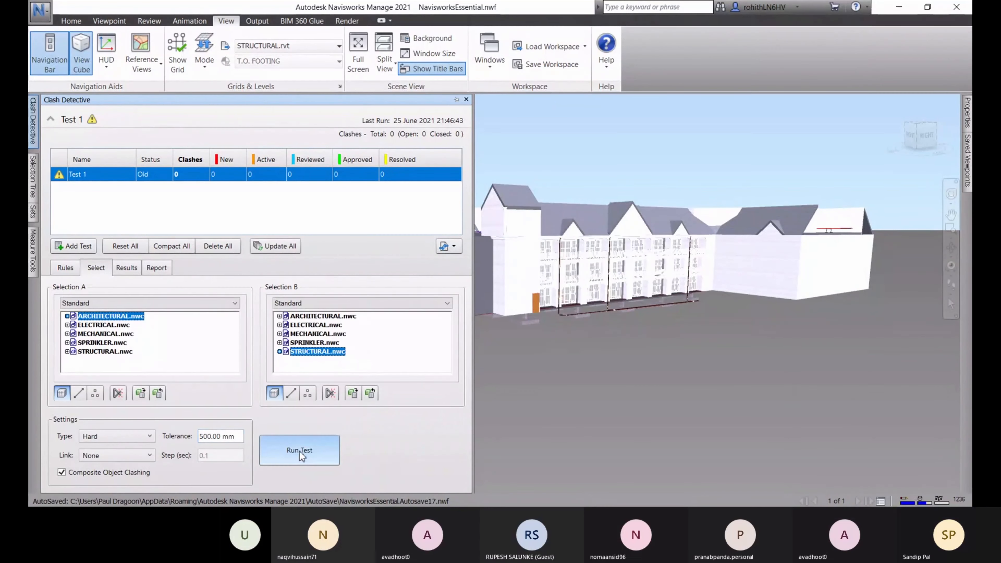
click(95, 268)
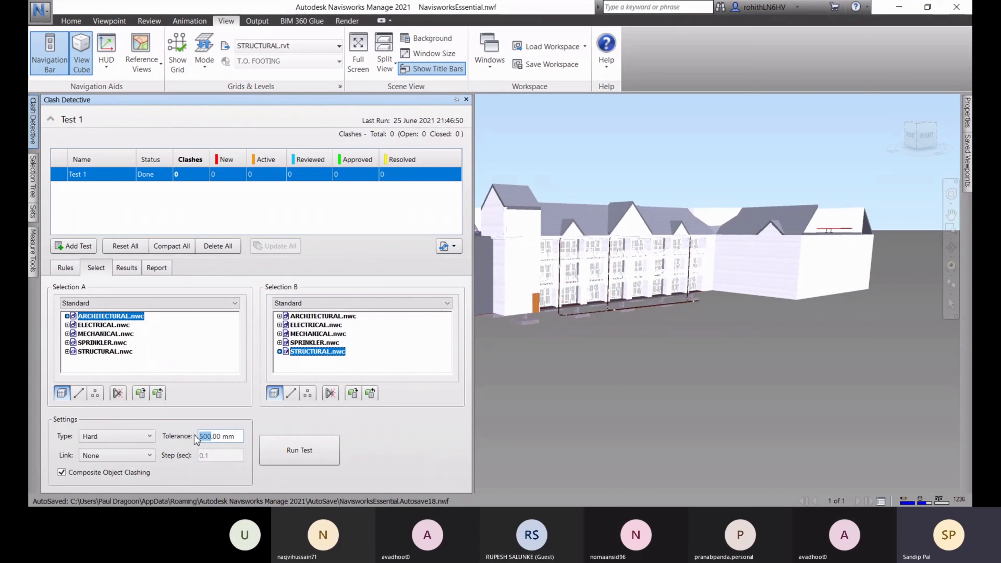
click(272, 451)
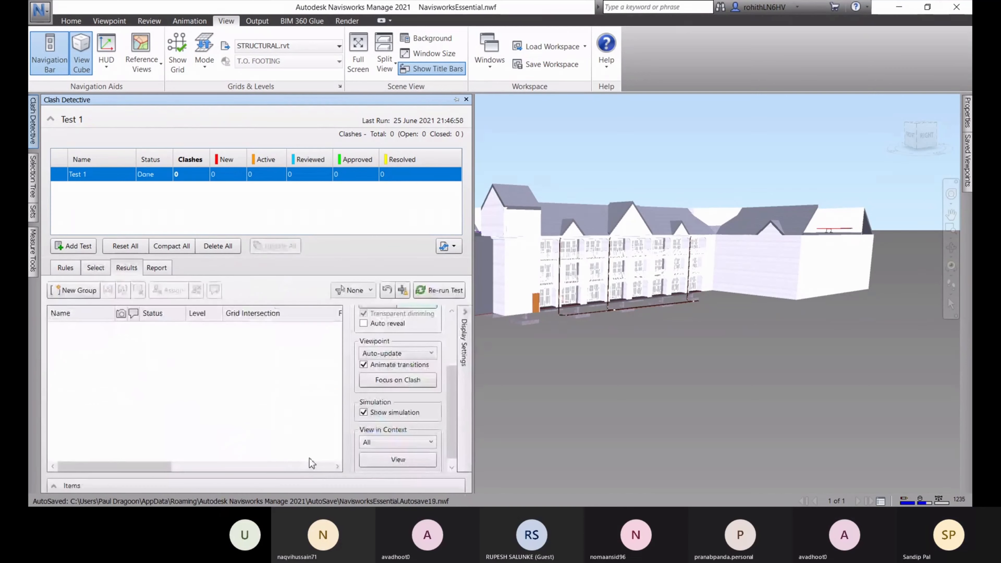
click(96, 269)
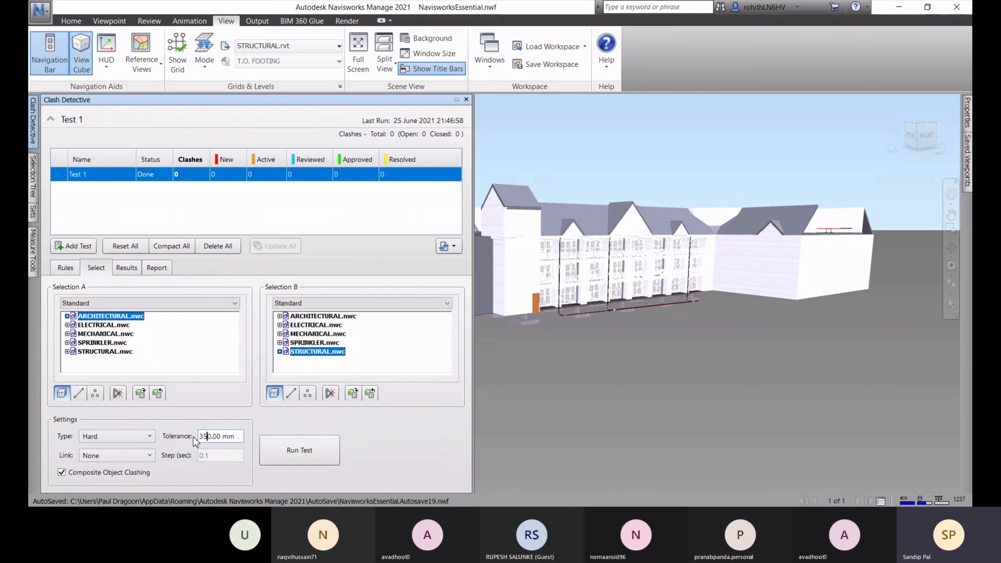
click(307, 453)
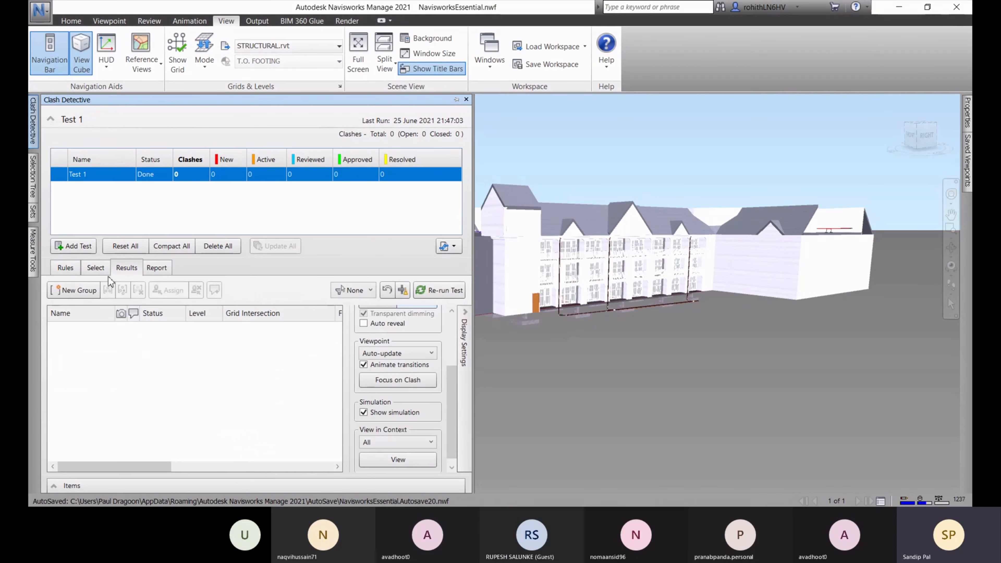
click(95, 268)
click(205, 437)
click(295, 452)
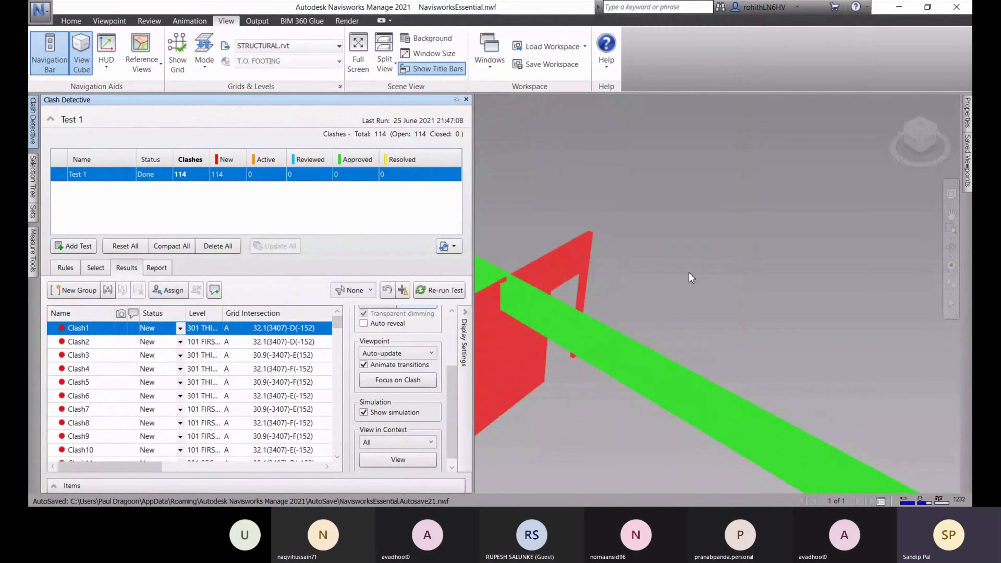
Review Clash2 through Clash4 with clash simulation turned off
shift+middle_drag(653, 335, 728, 291)
scroll(729, 291, down, 2)
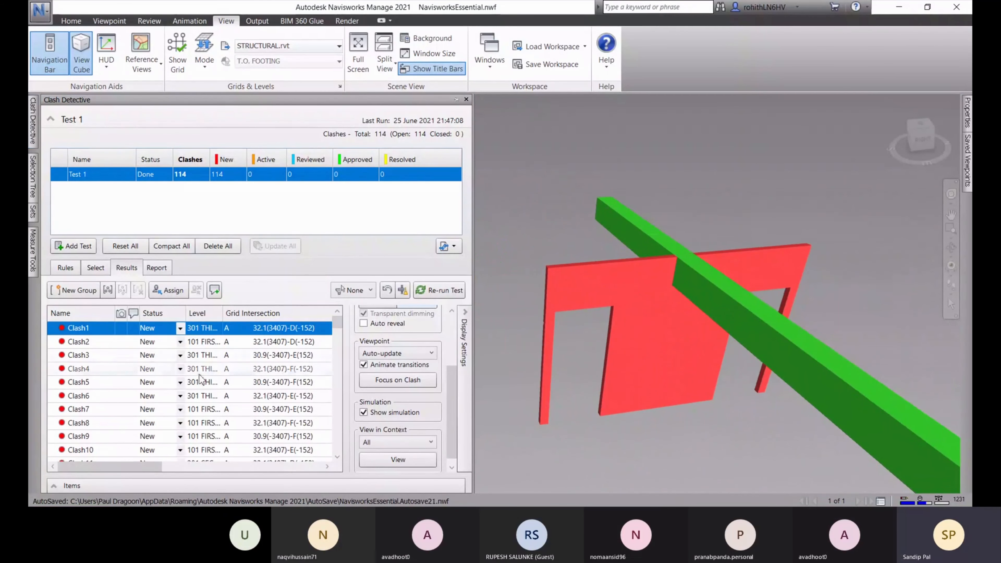
click(99, 346)
click(100, 353)
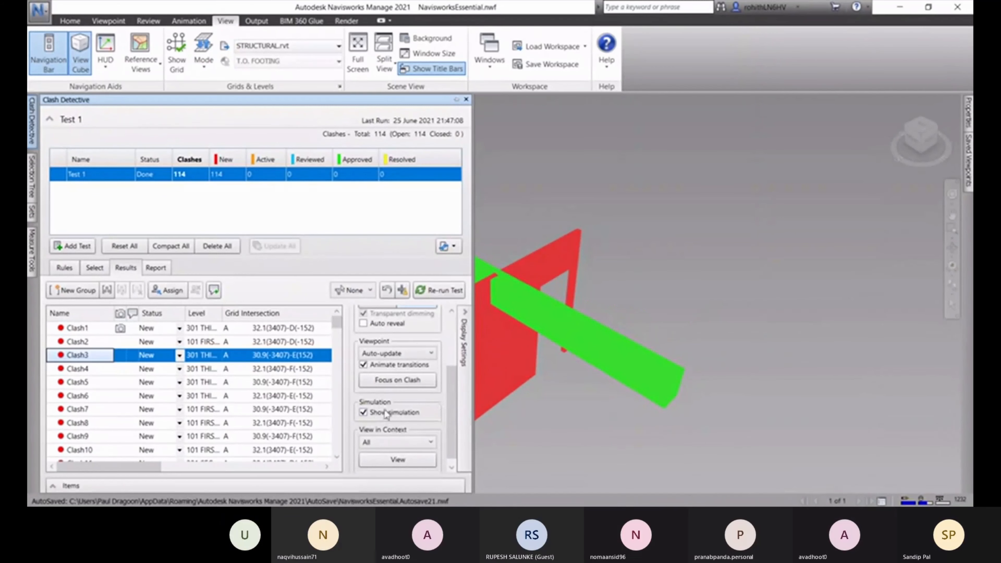
click(363, 413)
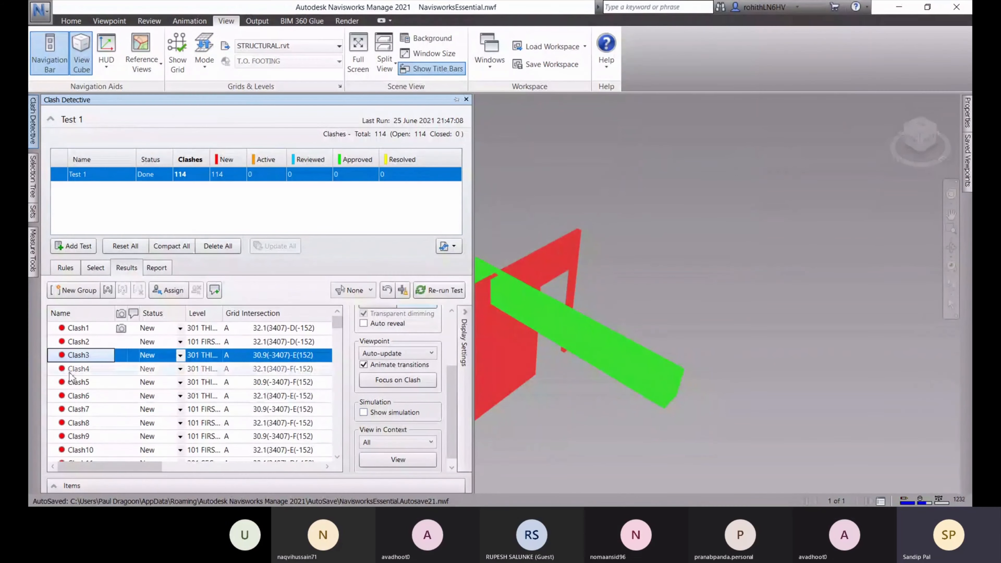
click(70, 372)
drag(450, 400, 453, 344)
Switch clash viewpoints to Manual and back to Auto-update while reviewing Clash5 and Clash6
click(395, 442)
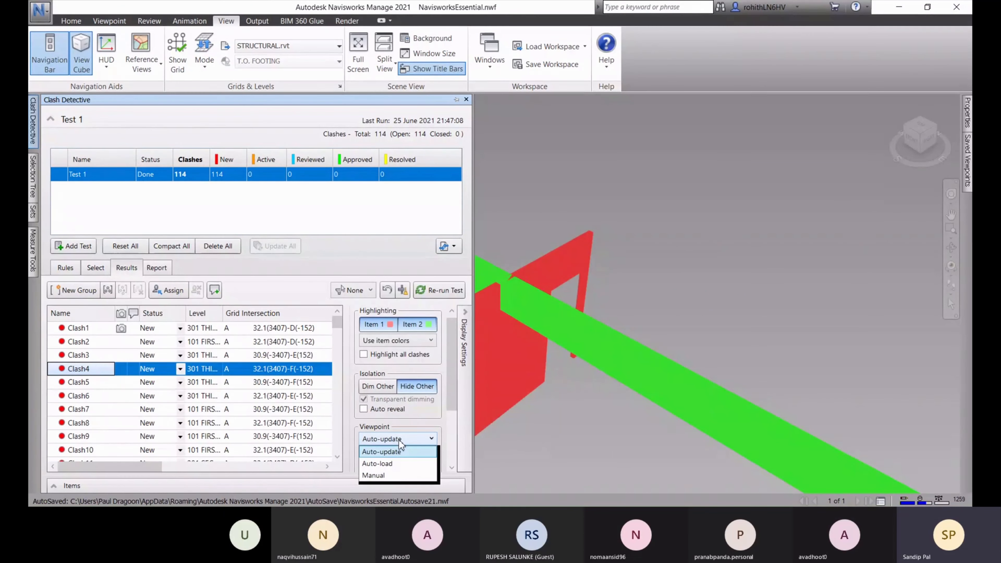
click(381, 475)
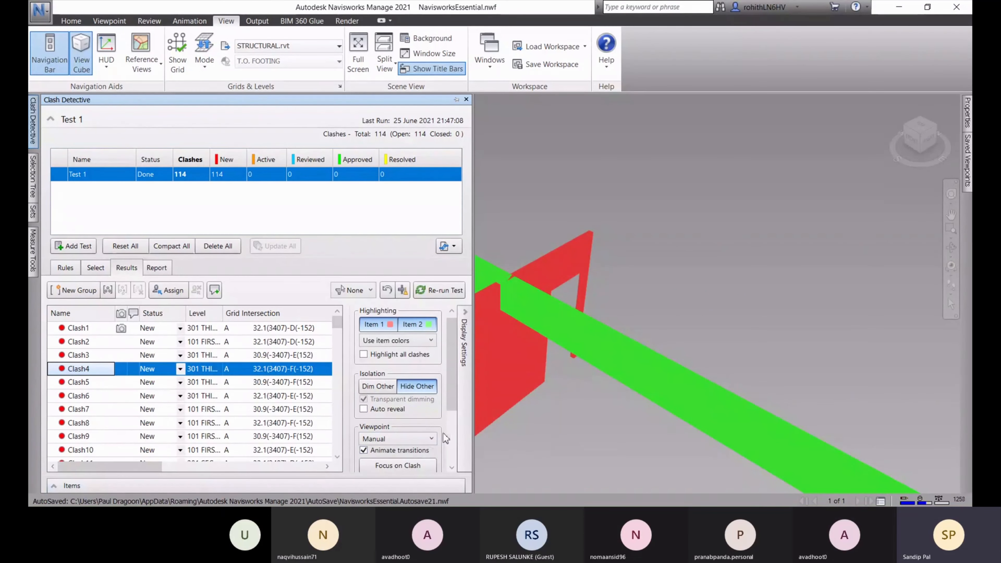
scroll(440, 415, down, 1)
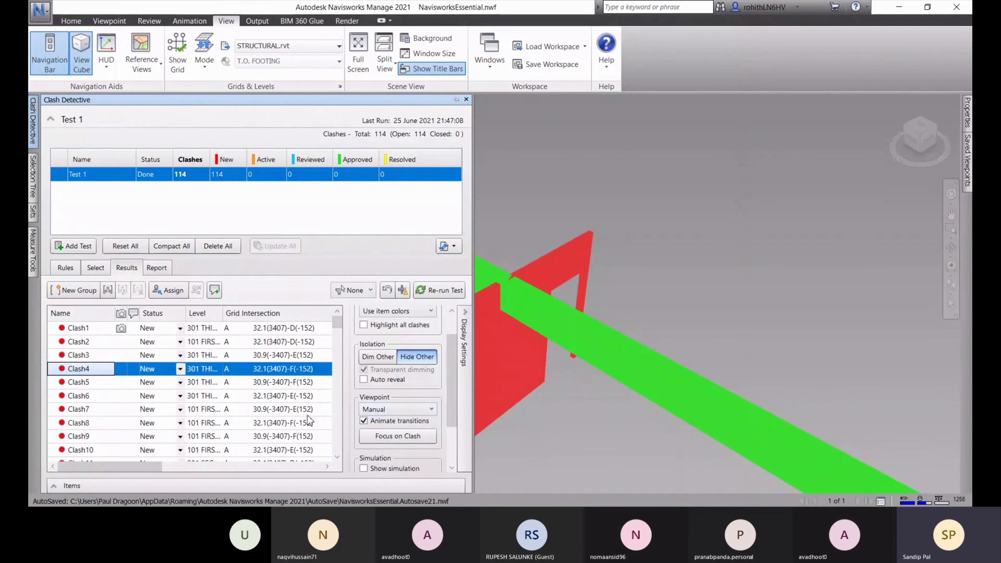
key(Down)
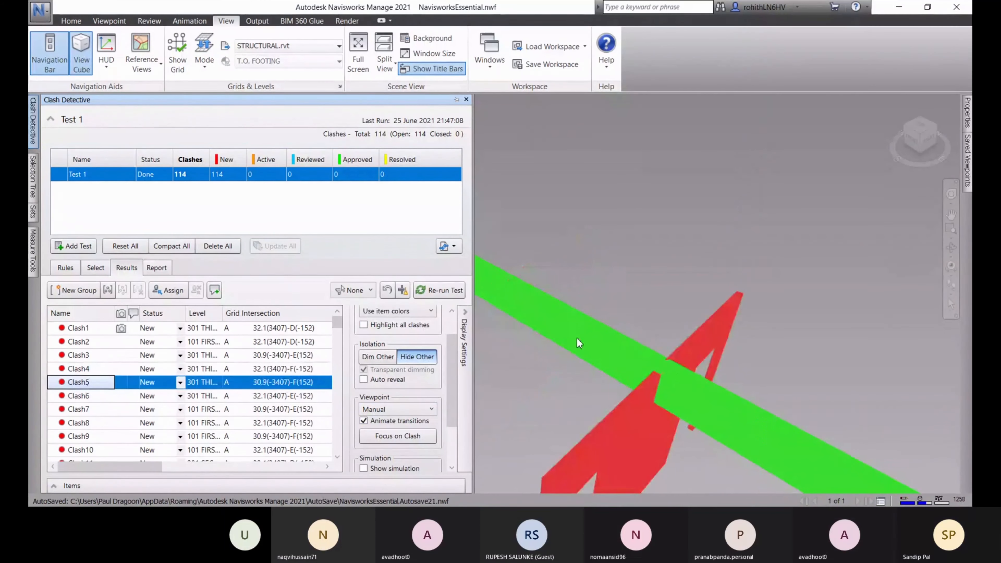
click(390, 410)
click(390, 422)
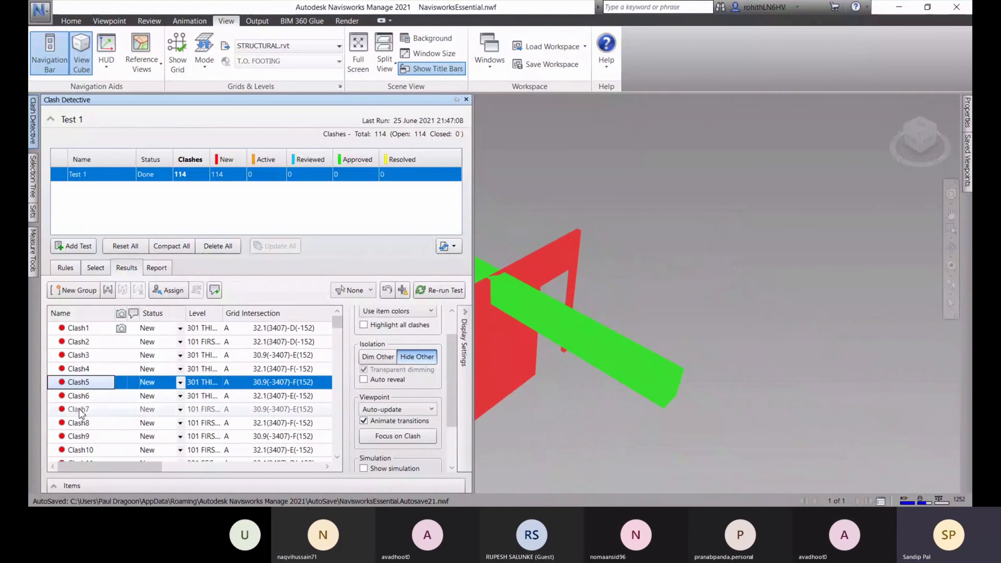
click(109, 398)
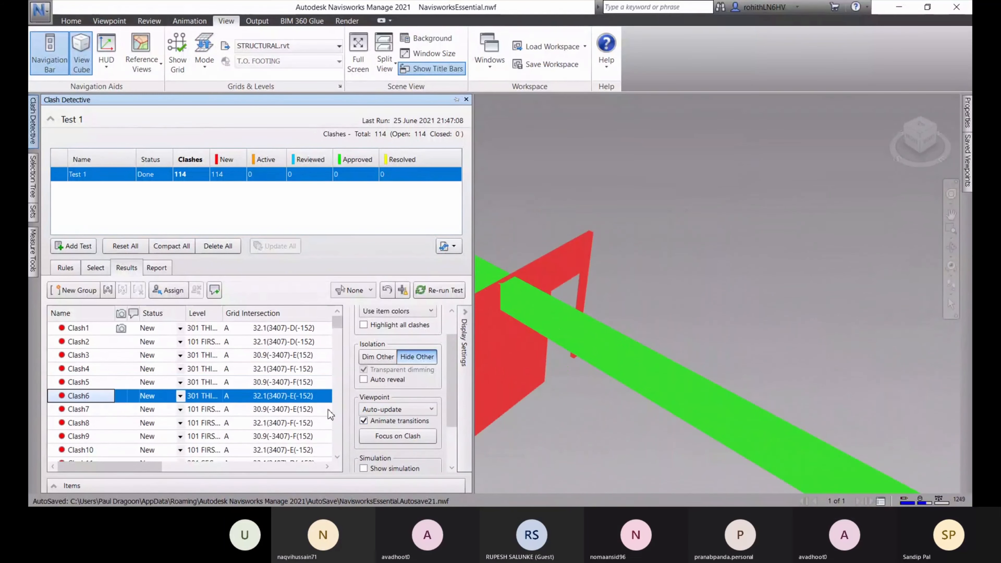
mouse_move(449, 381)
mouse_down()
mouse_move(453, 421)
mouse_move(454, 369)
mouse_up()
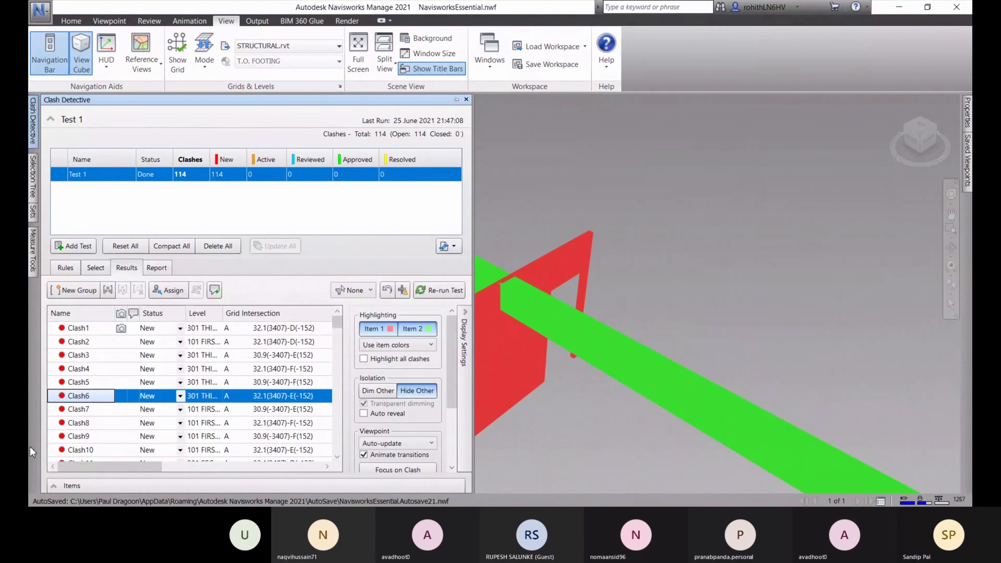
click(157, 269)
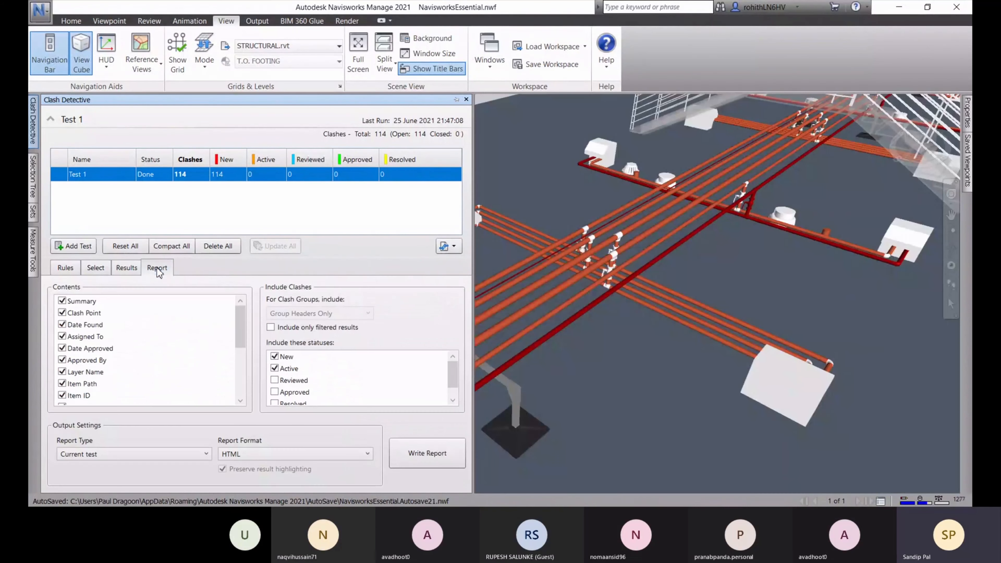
Set Report Format to As viewpoints and write Test 1's report as saved viewpoints
click(288, 454)
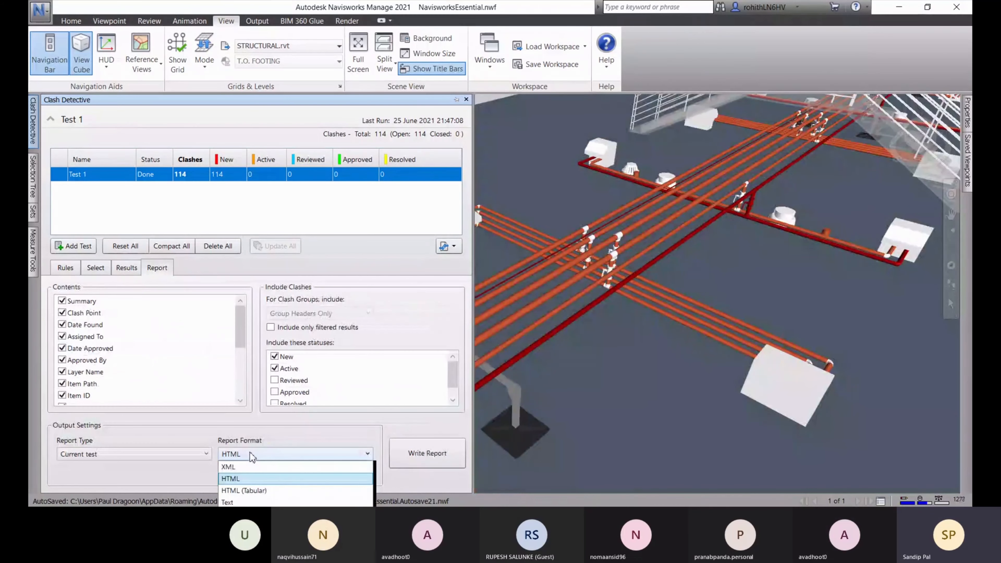
click(247, 514)
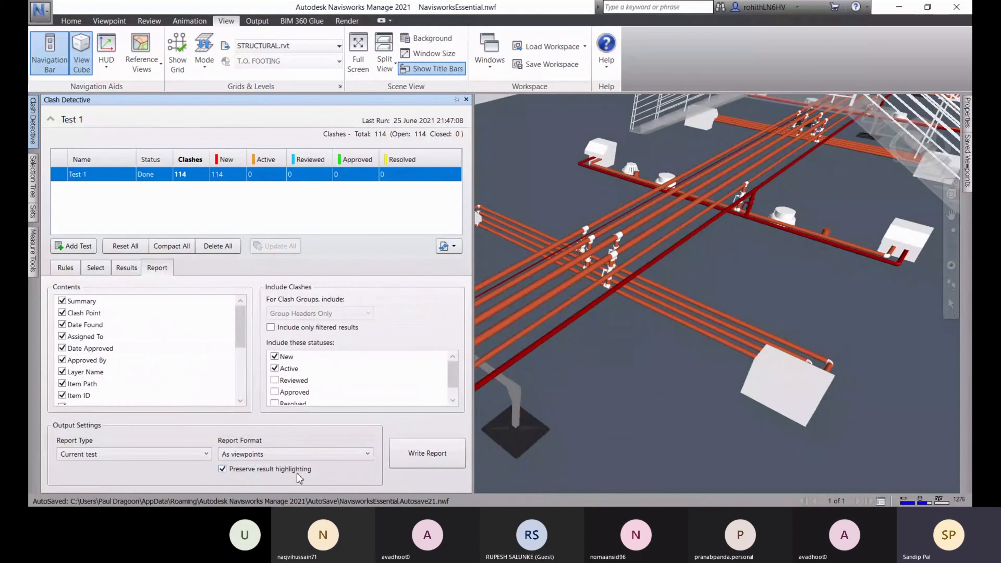
scroll(581, 349, down, 10)
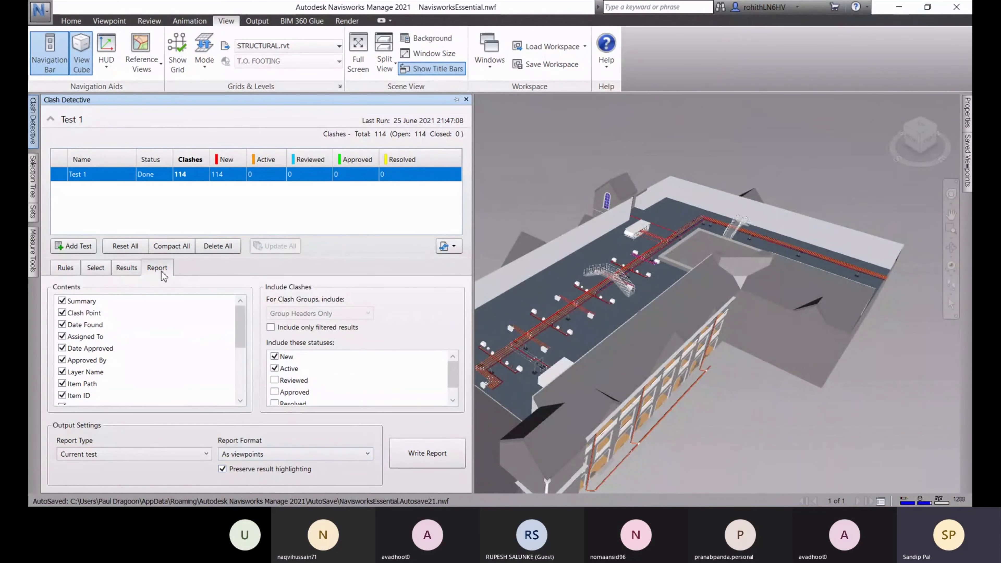
click(127, 268)
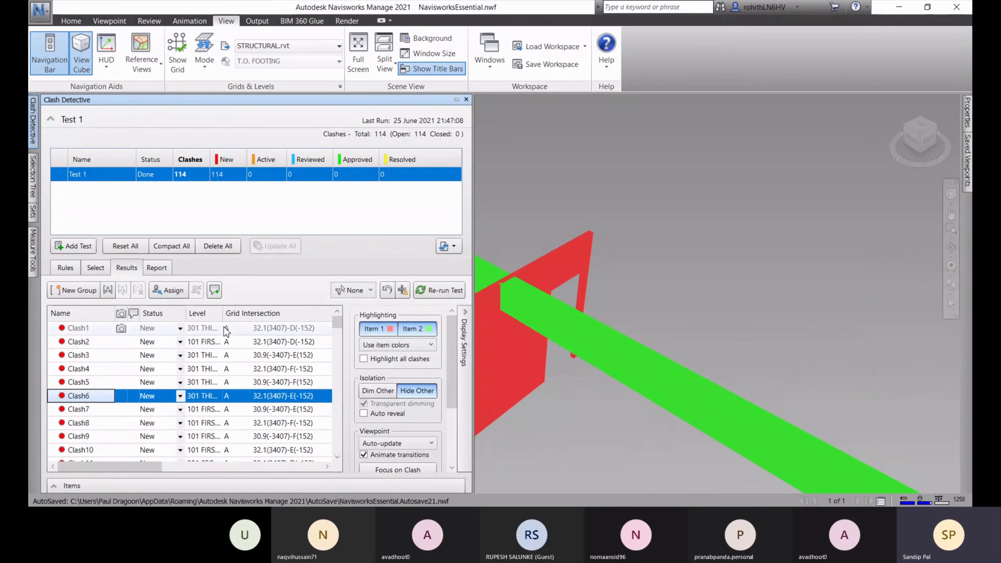
click(160, 270)
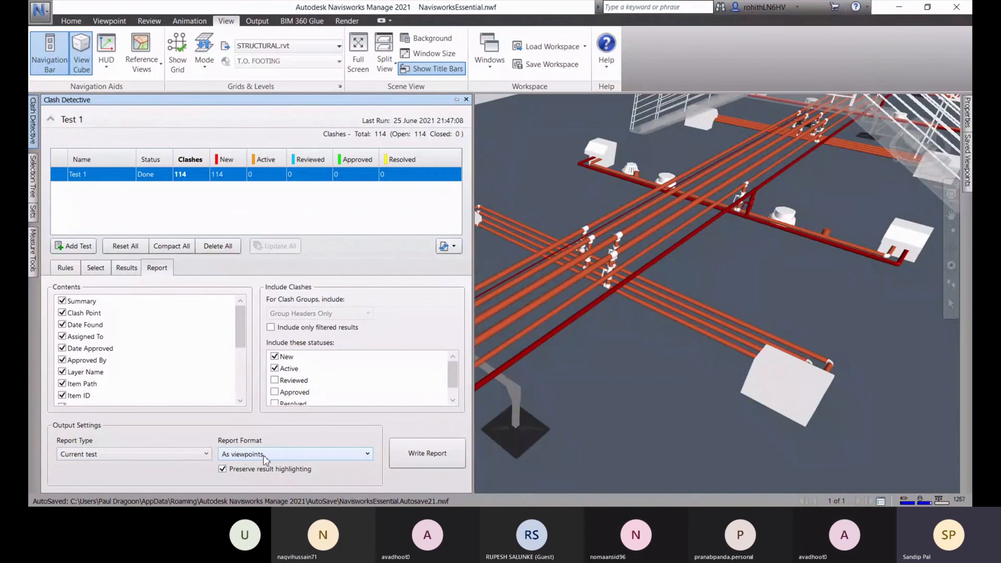
click(433, 458)
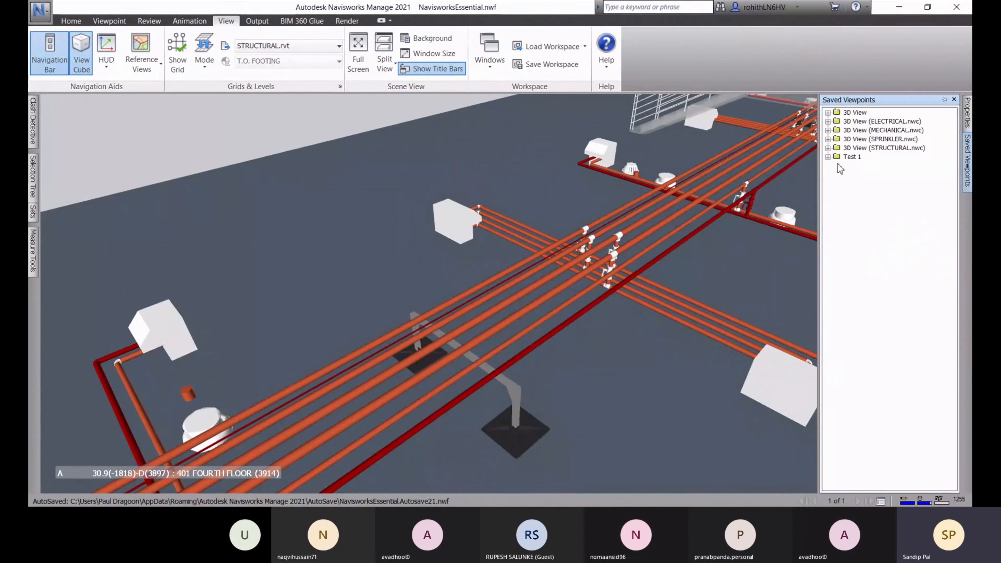
Step through the Test 1 saved viewpoints from Clash2 to Clash16
click(828, 156)
click(863, 138)
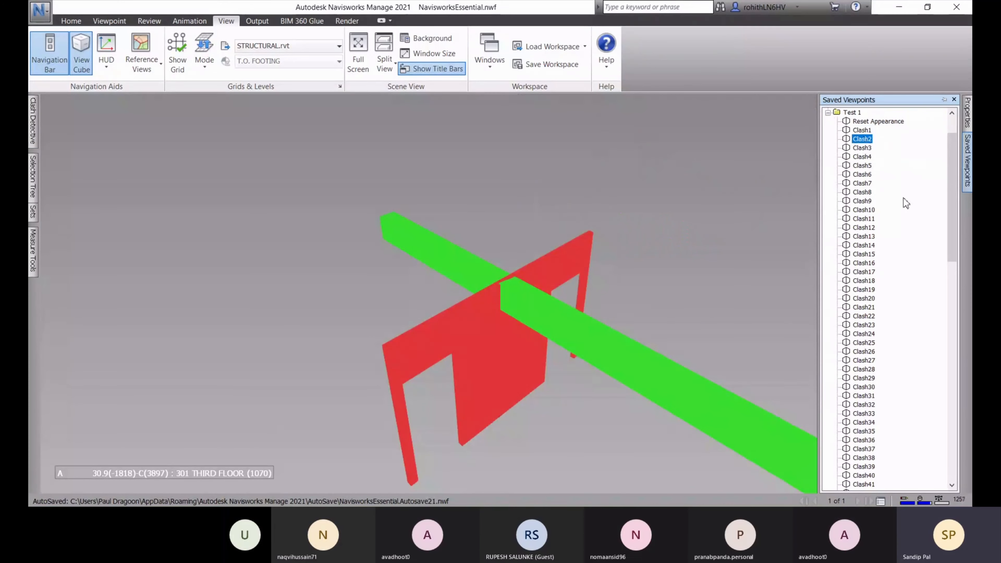
click(863, 149)
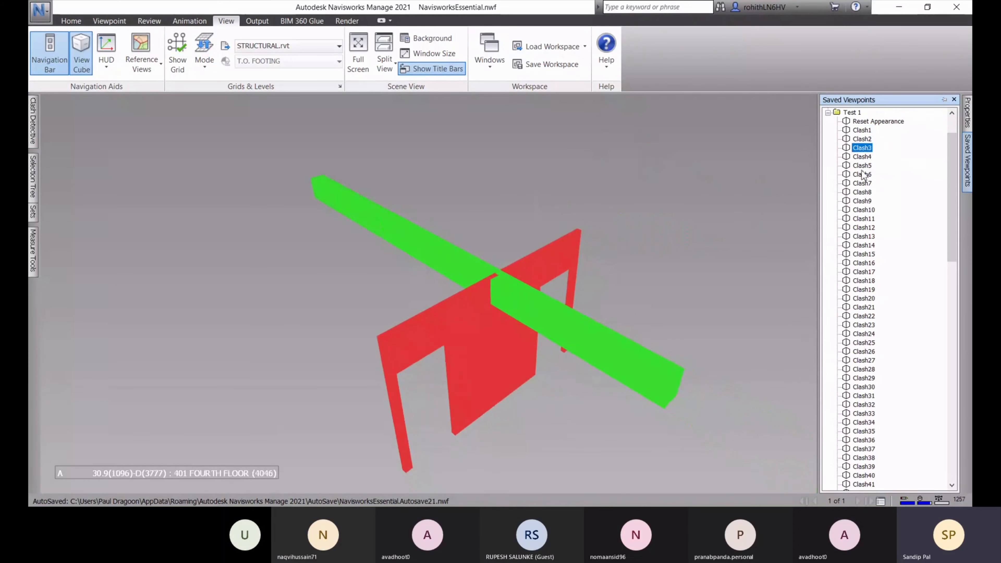
click(862, 157)
click(858, 168)
click(858, 176)
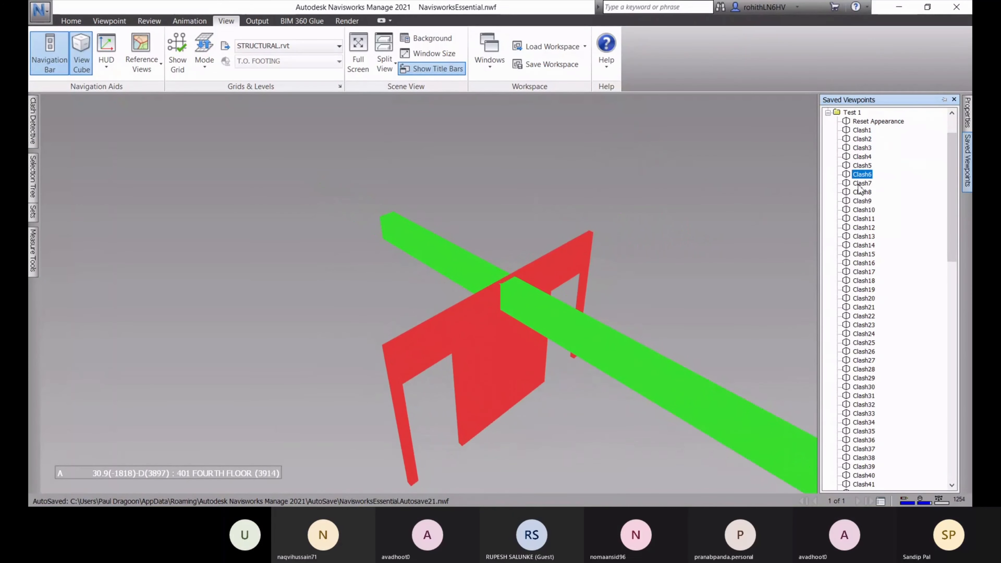
click(858, 185)
click(858, 201)
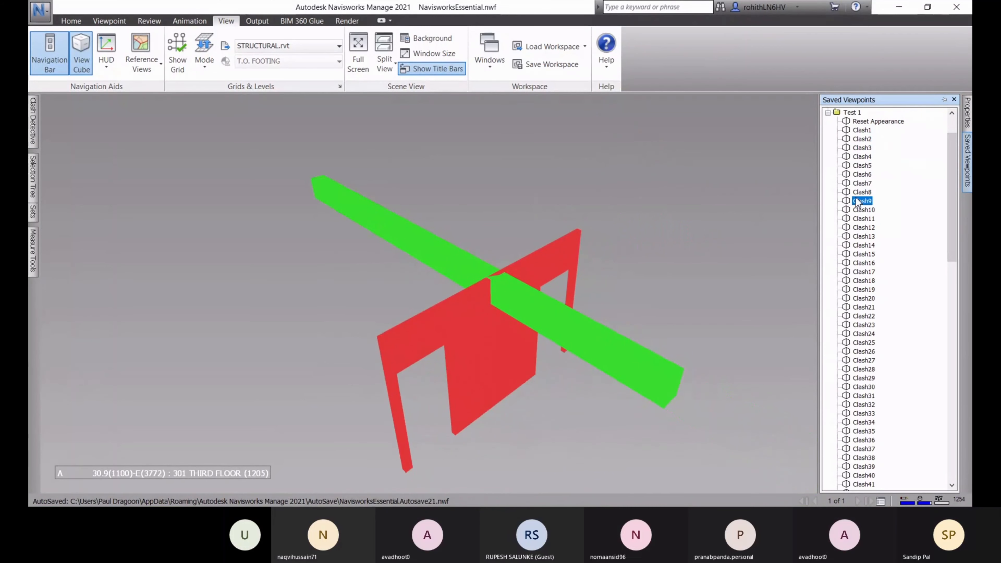
click(863, 210)
click(863, 227)
click(864, 245)
click(865, 264)
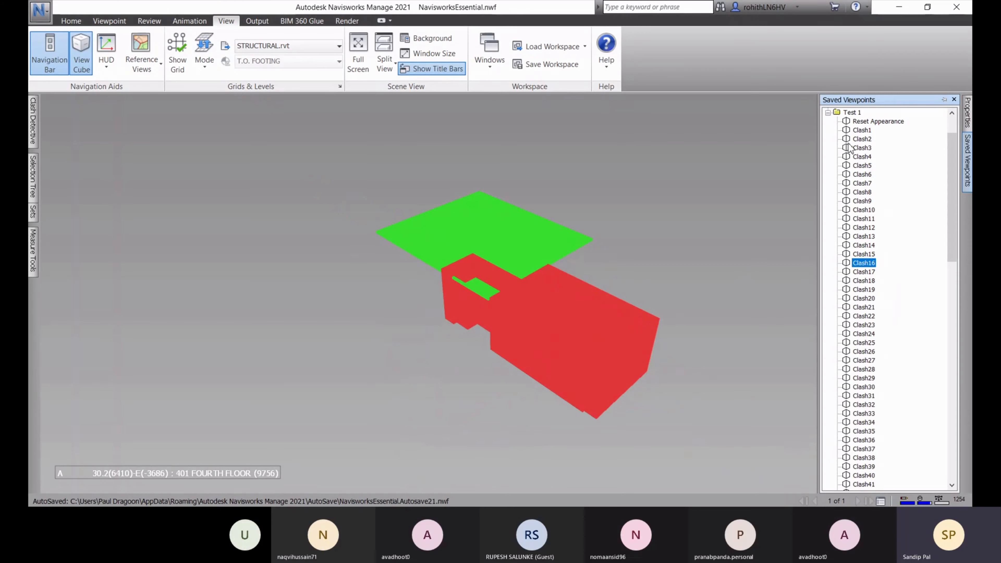
Apply the Reset Appearance viewpoint and expand the 3D View folder
click(861, 122)
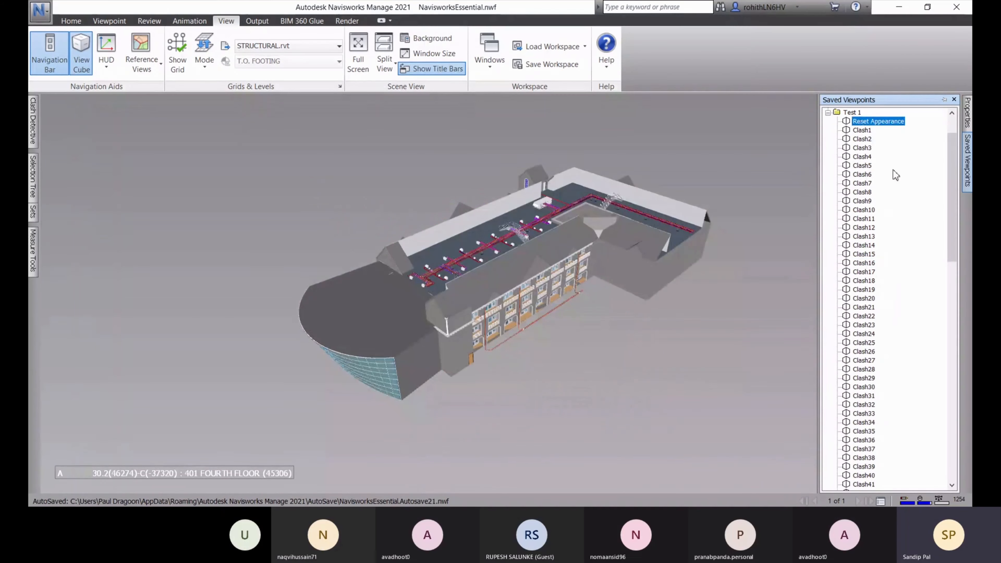
scroll(871, 177, up, 2)
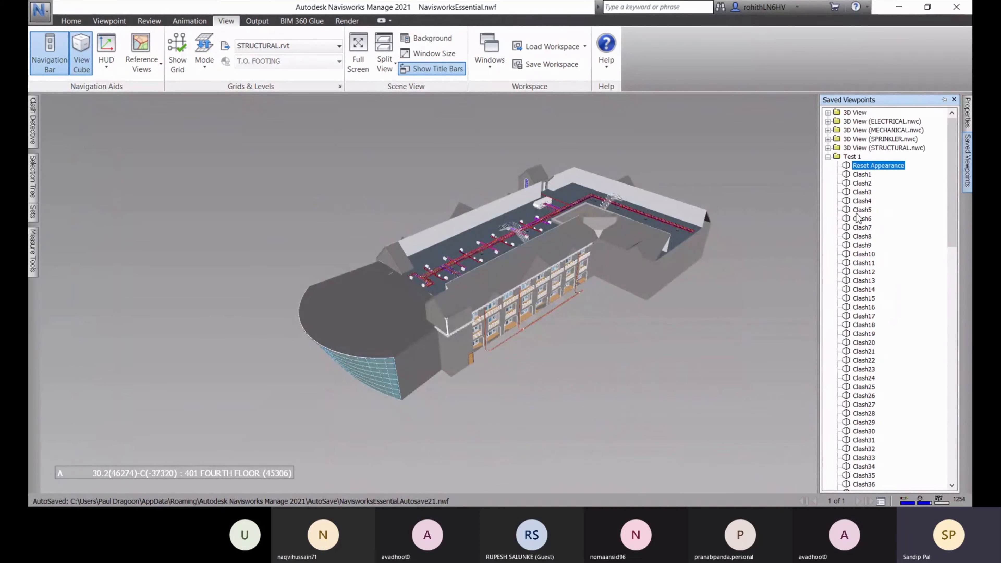
click(828, 112)
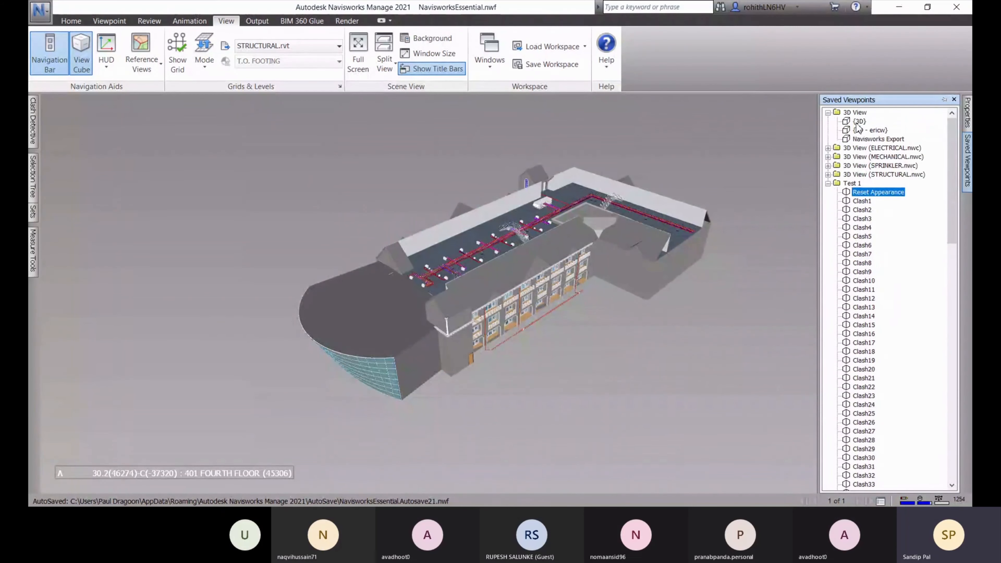
Compare the {3D}, Clash1 and Reset Appearance viewpoints, orbiting down near ground level
click(861, 122)
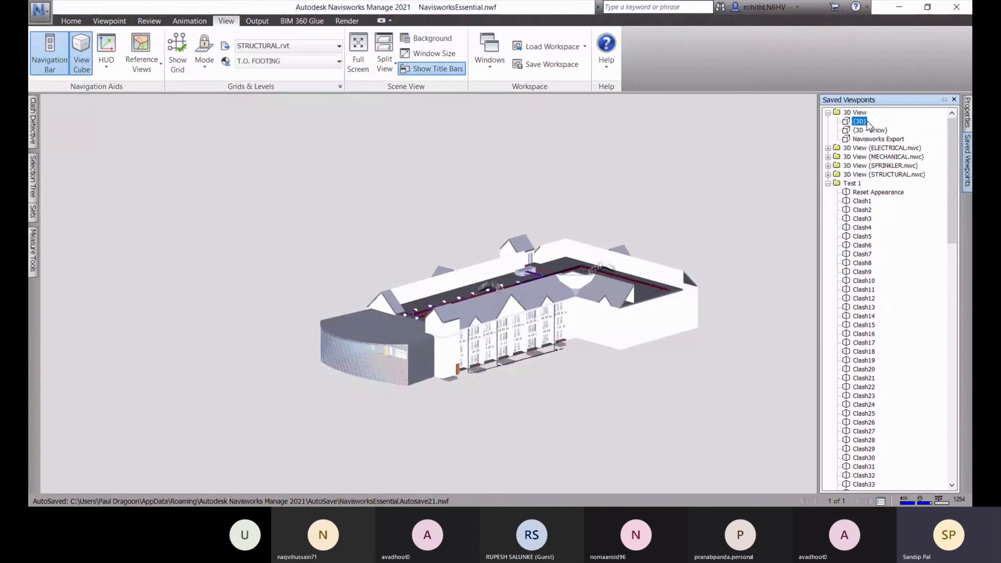
click(862, 201)
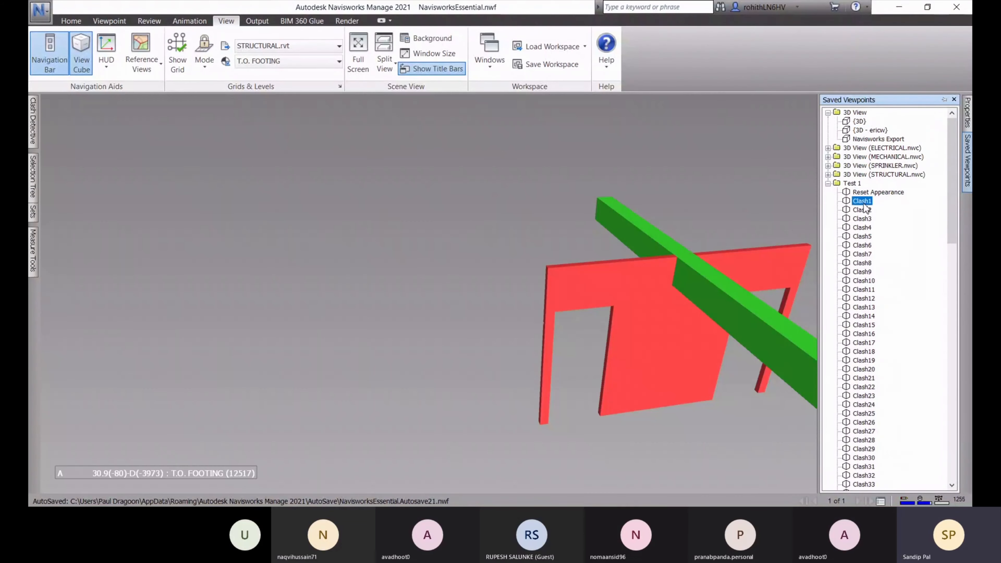
click(859, 122)
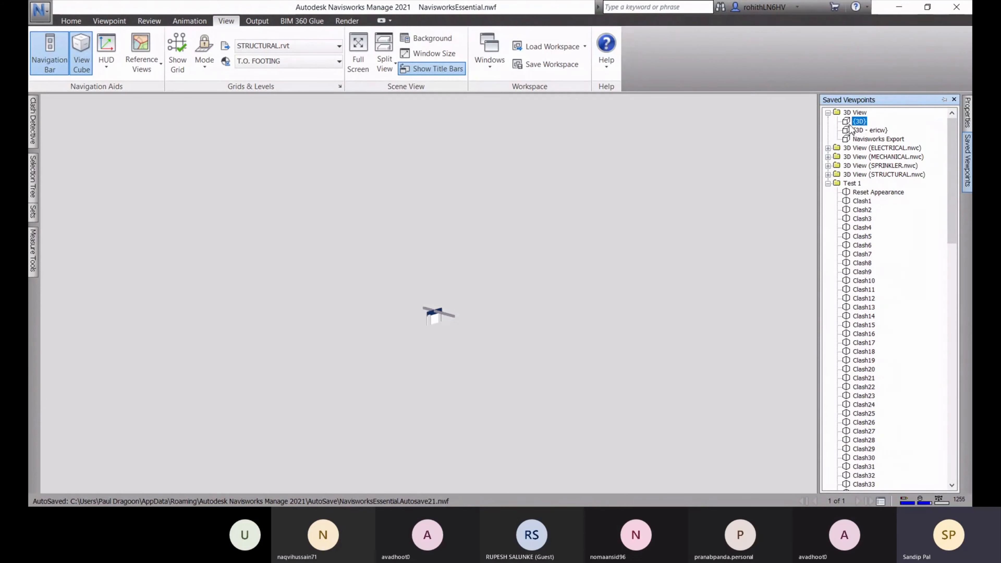
scroll(418, 343, up, 3)
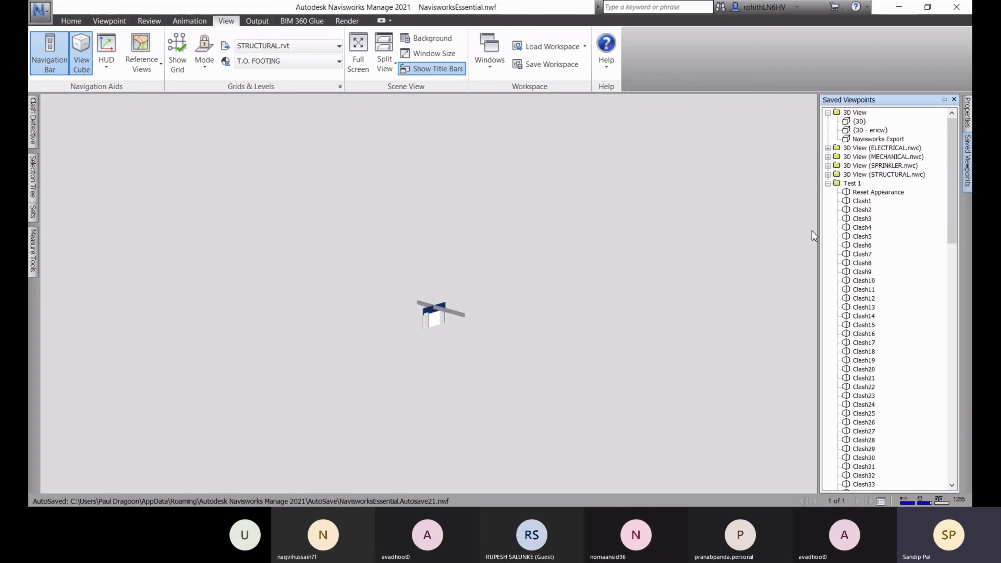
click(866, 193)
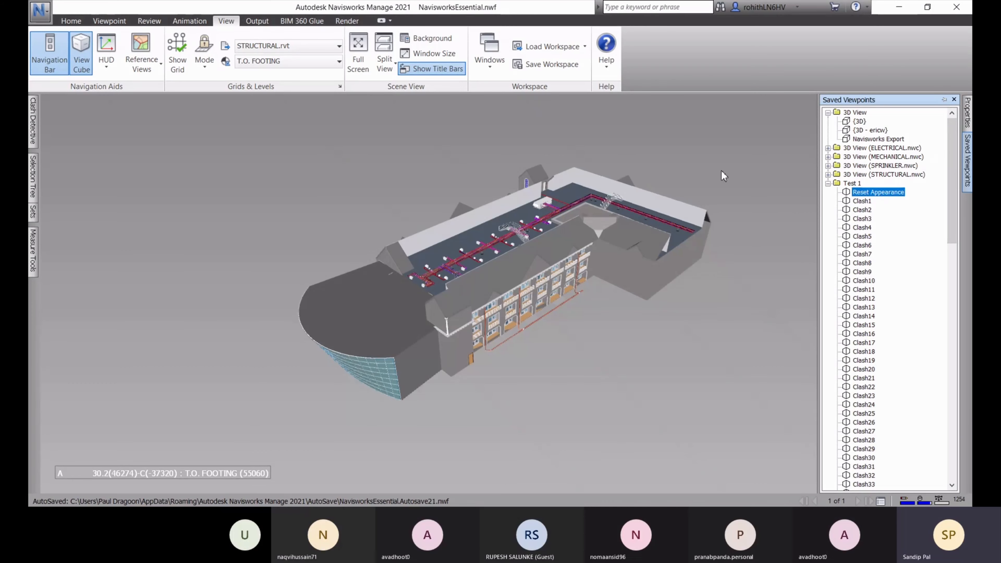
click(860, 121)
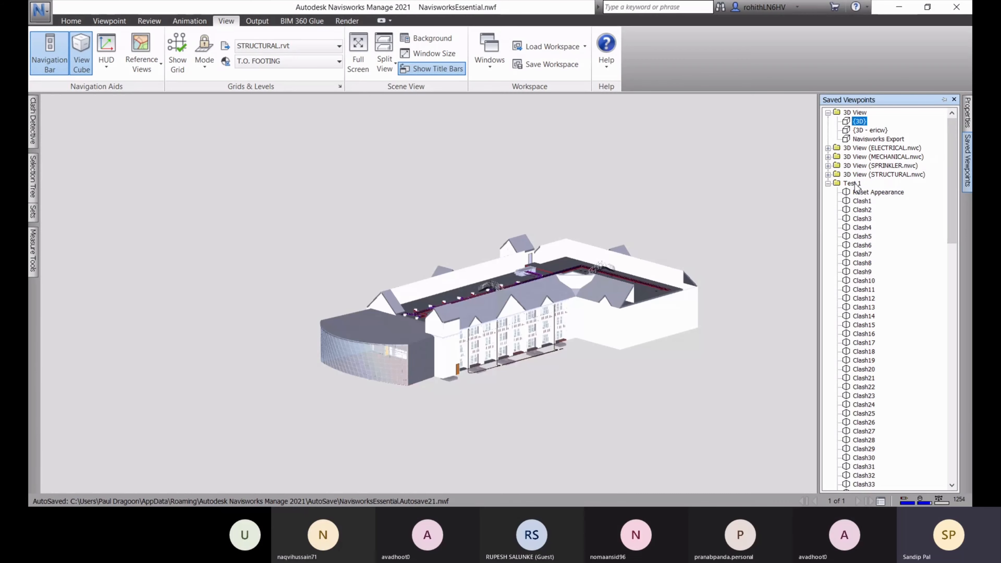
click(871, 193)
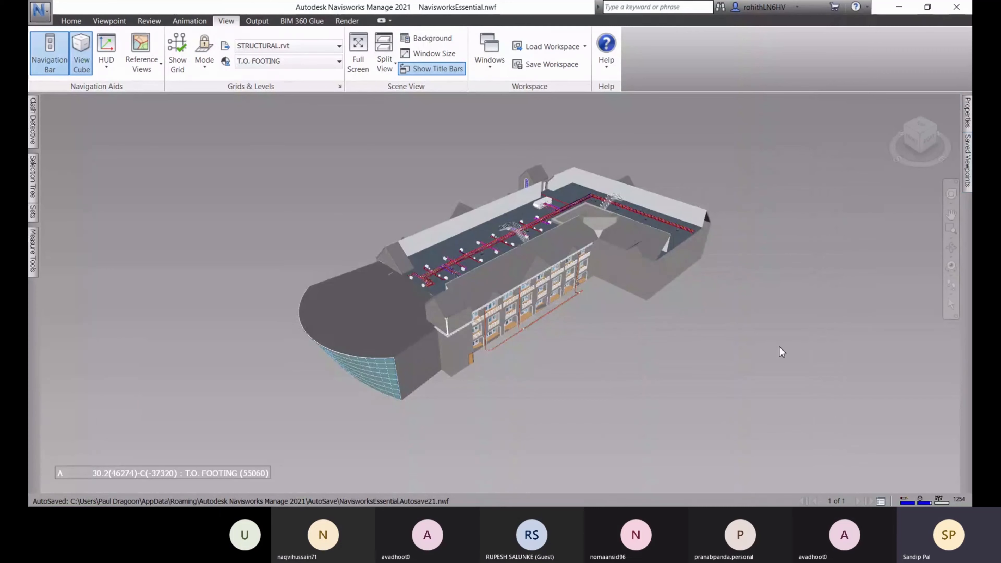
shift+middle_drag(668, 335, 605, 335)
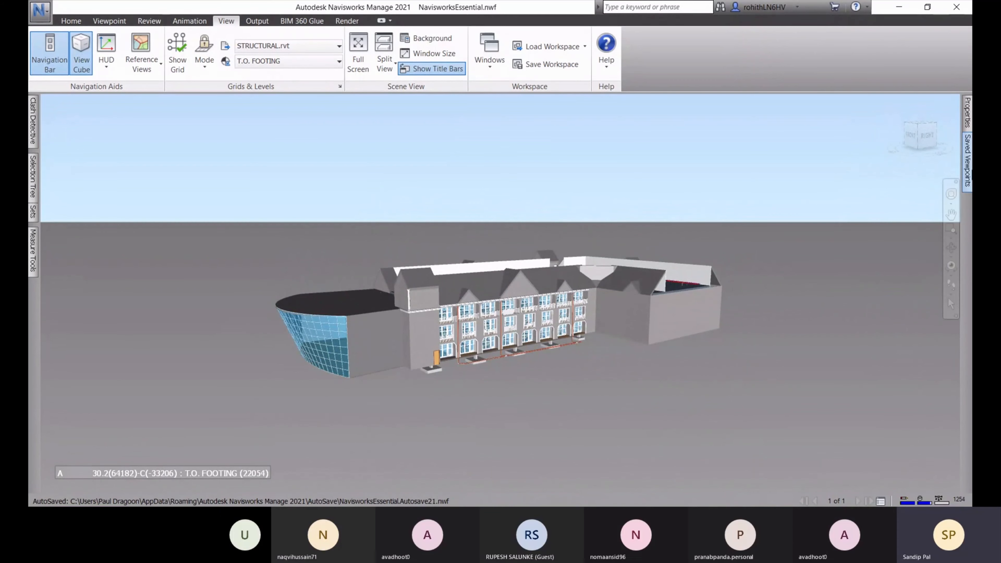
Step through the Clash1 to Clash10 and later clash viewpoints
mouse_move(971, 170)
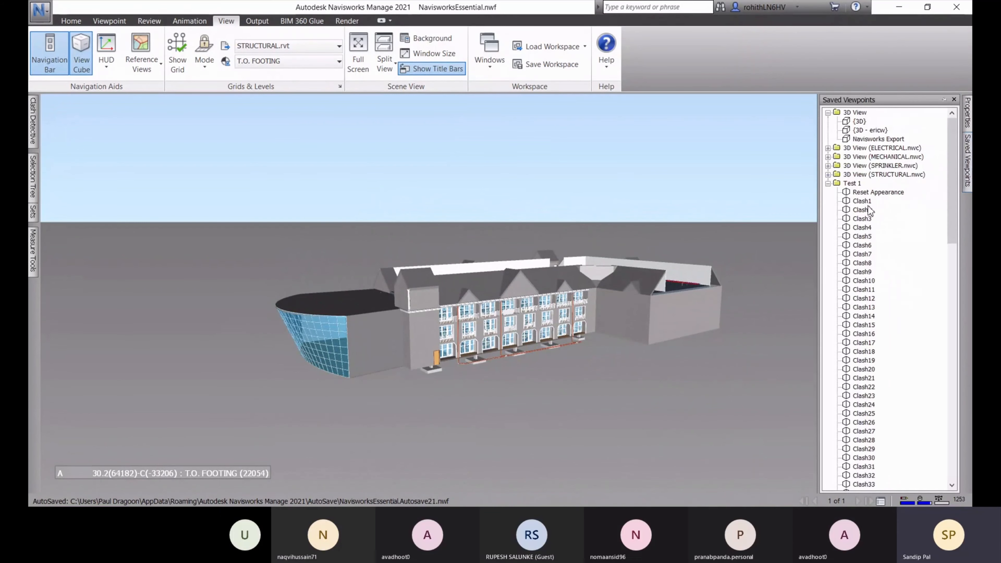
click(862, 201)
click(862, 210)
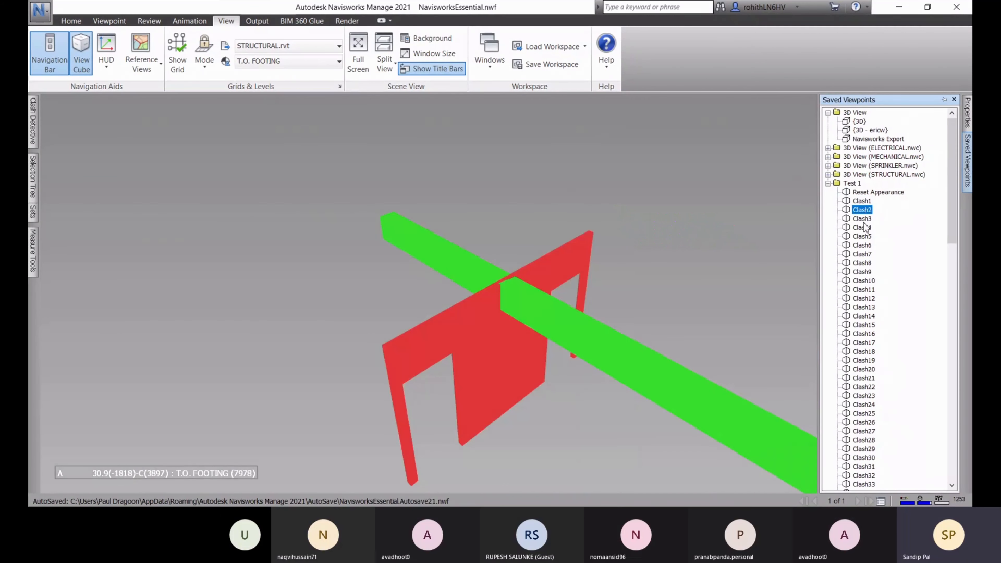
click(862, 219)
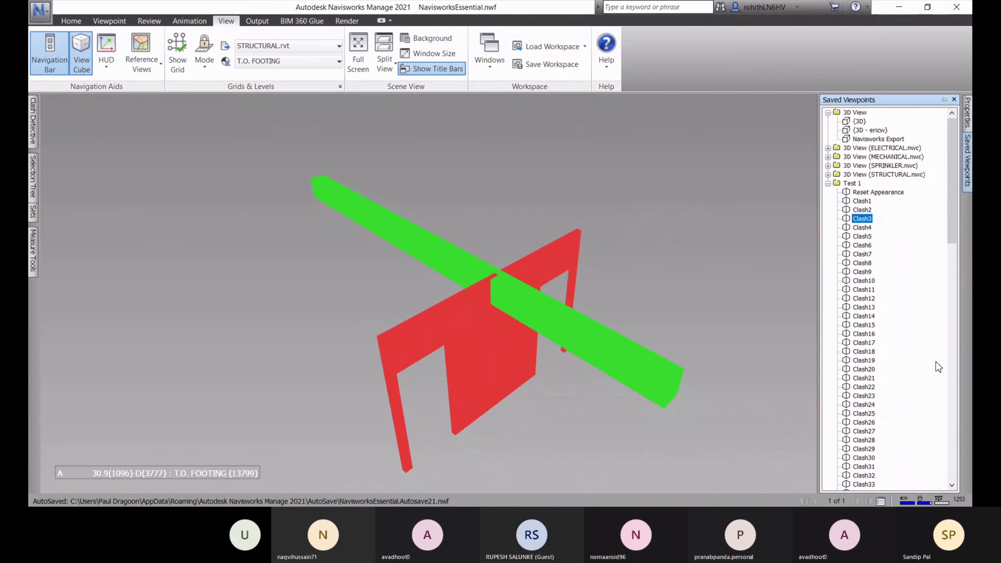
click(863, 230)
click(863, 237)
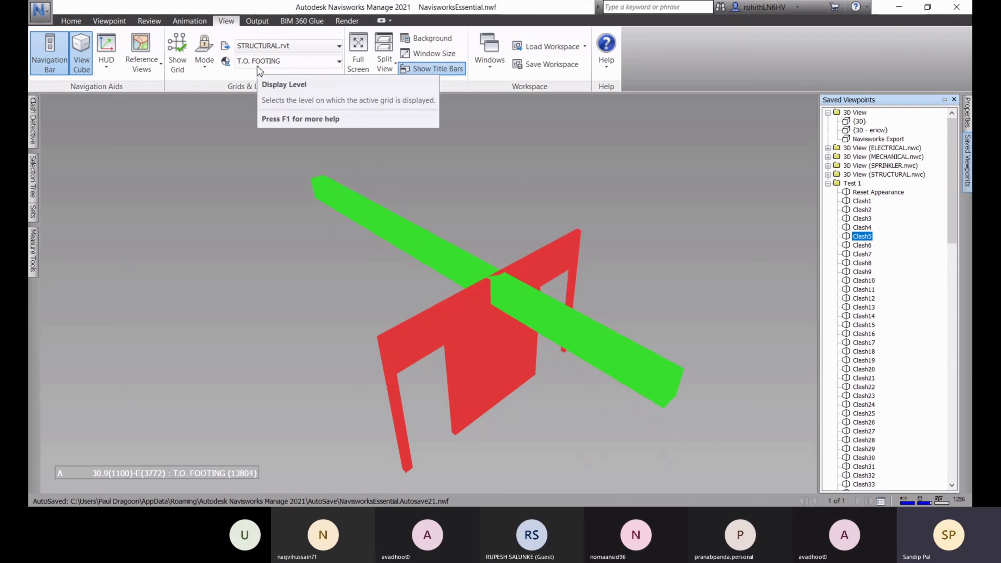
click(866, 246)
click(868, 263)
click(869, 281)
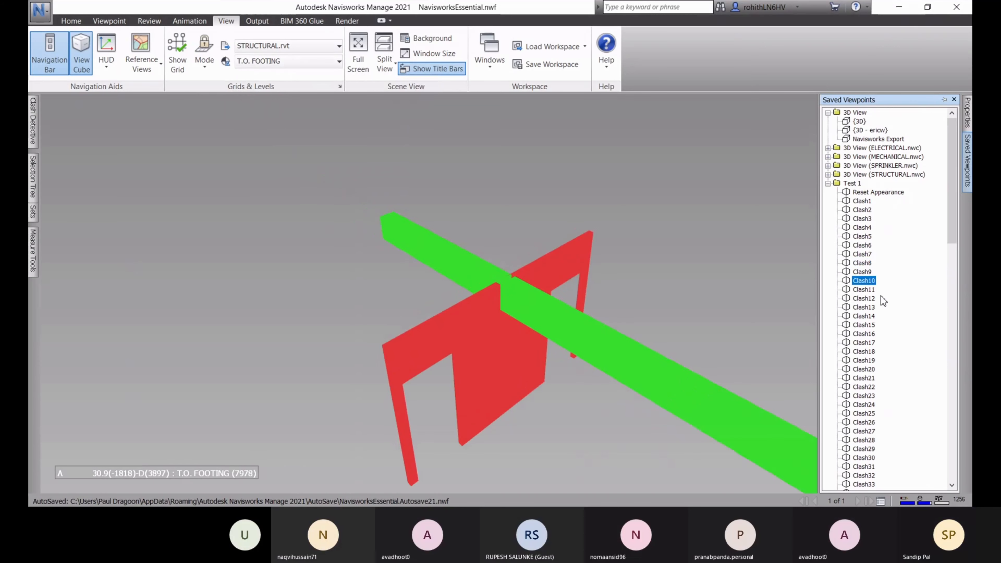
click(867, 299)
click(867, 307)
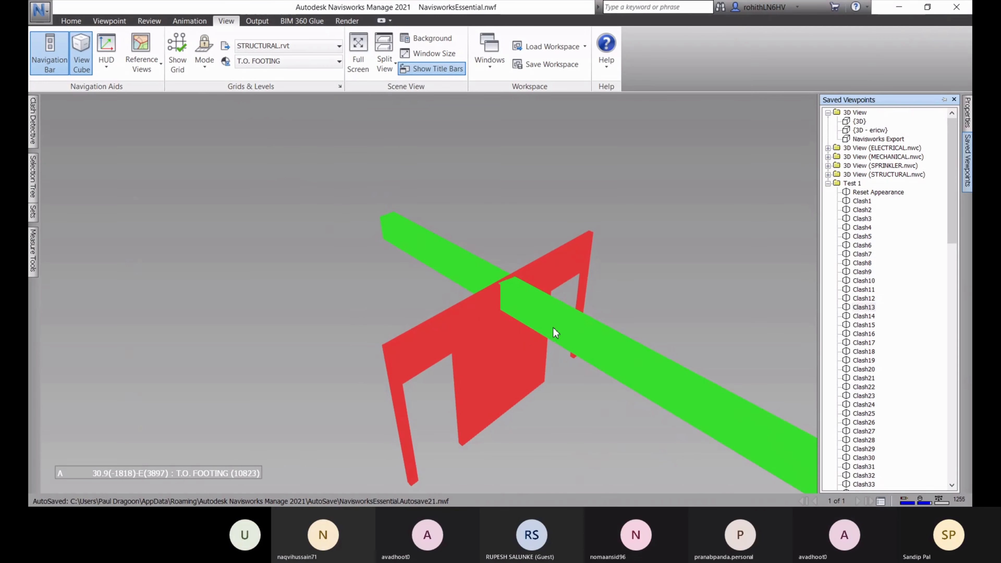
Select the green clashing beam, show and hide the grid, then open the grid settings
click(573, 355)
scroll(575, 340, down, 2)
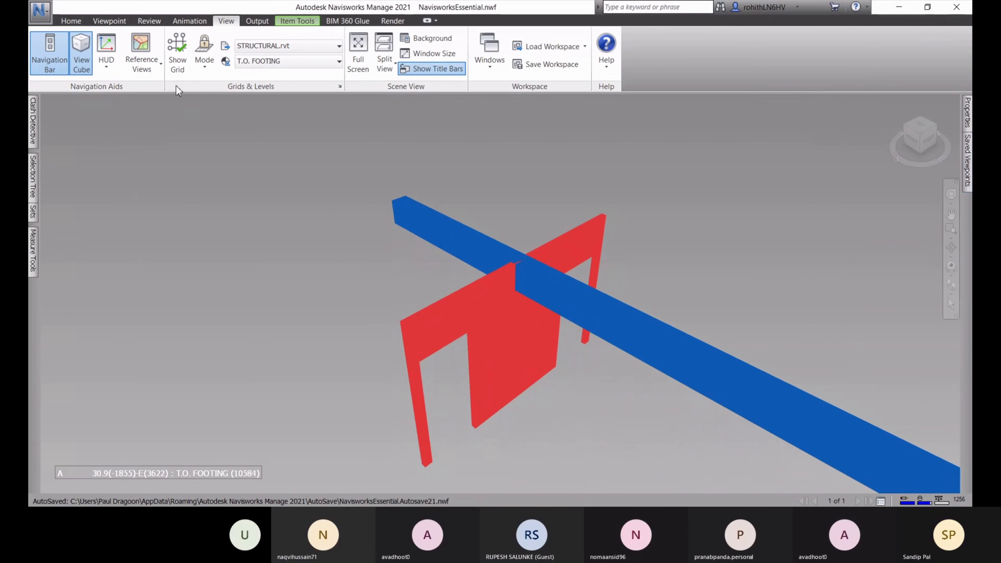
click(177, 53)
middle_drag(372, 257, 542, 252)
click(178, 59)
scroll(529, 234, down, 4)
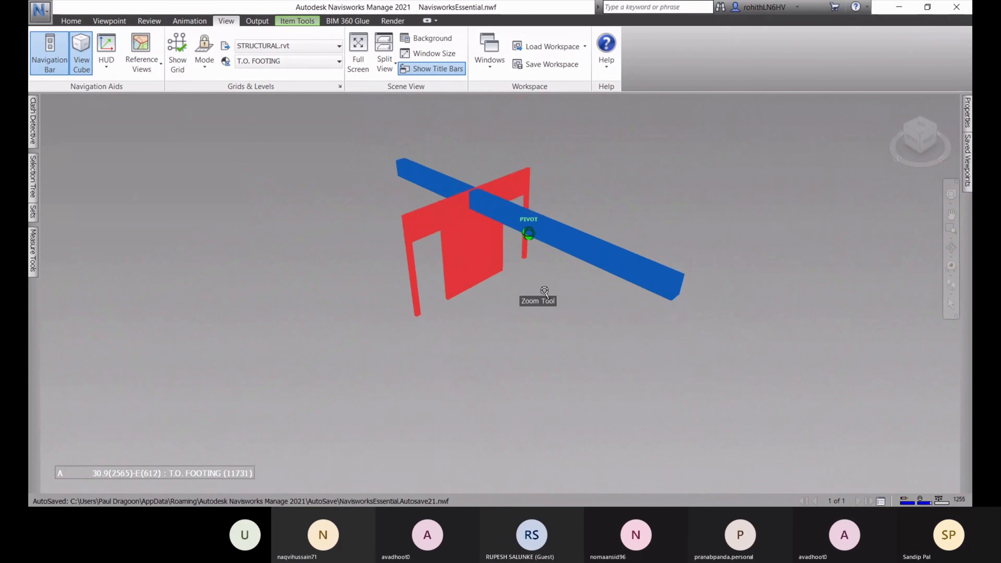
scroll(557, 313, up, 2)
click(724, 222)
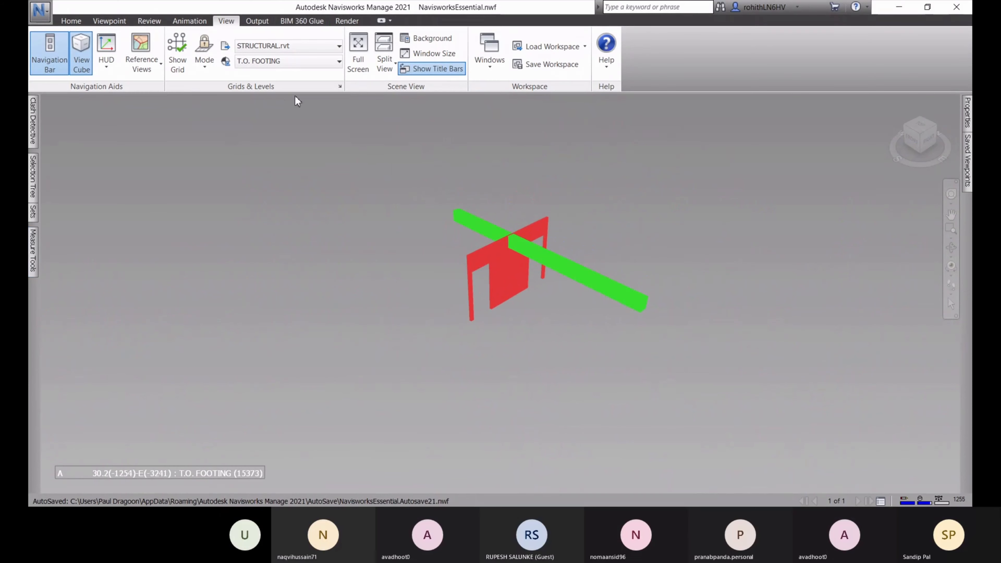
click(340, 86)
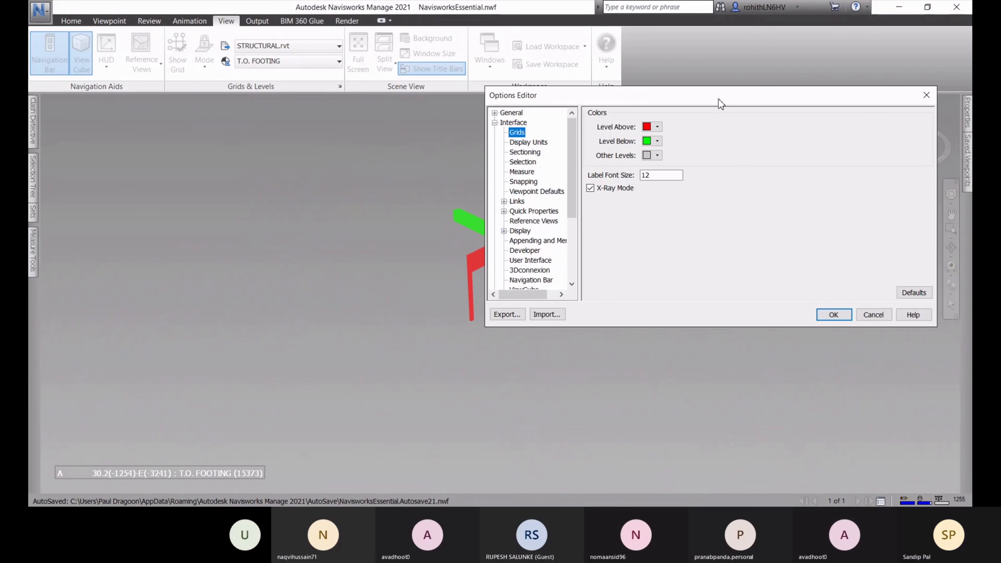
Try yellow for Level Below and purple for Level Above, cancel without applying, then show the grid
drag(716, 98, 725, 128)
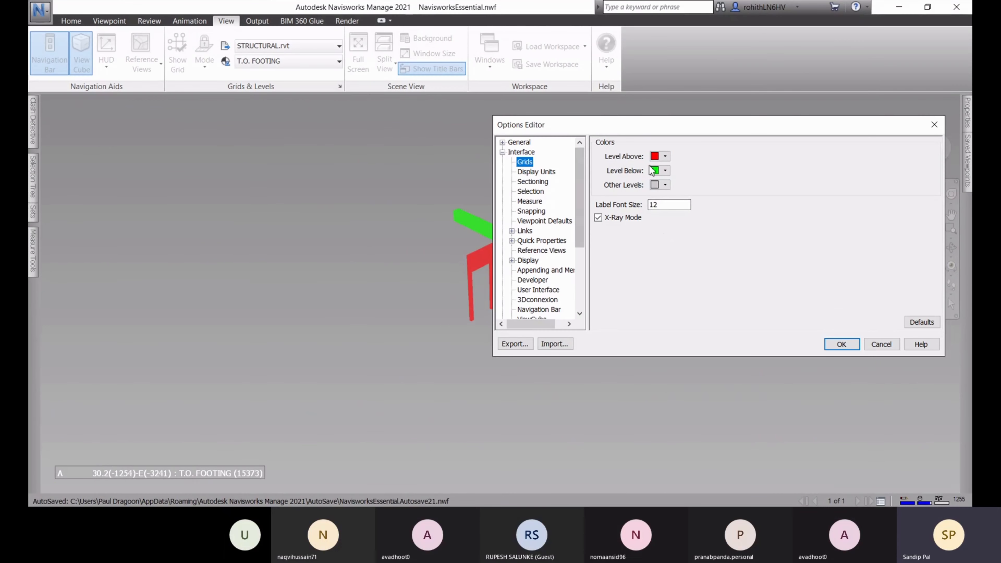
click(663, 173)
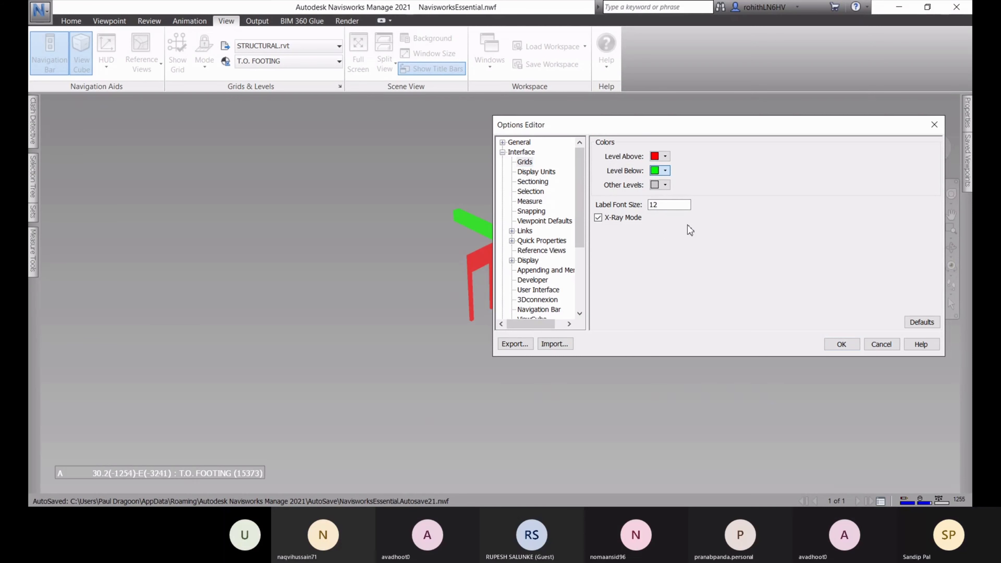
click(674, 222)
click(666, 158)
click(657, 196)
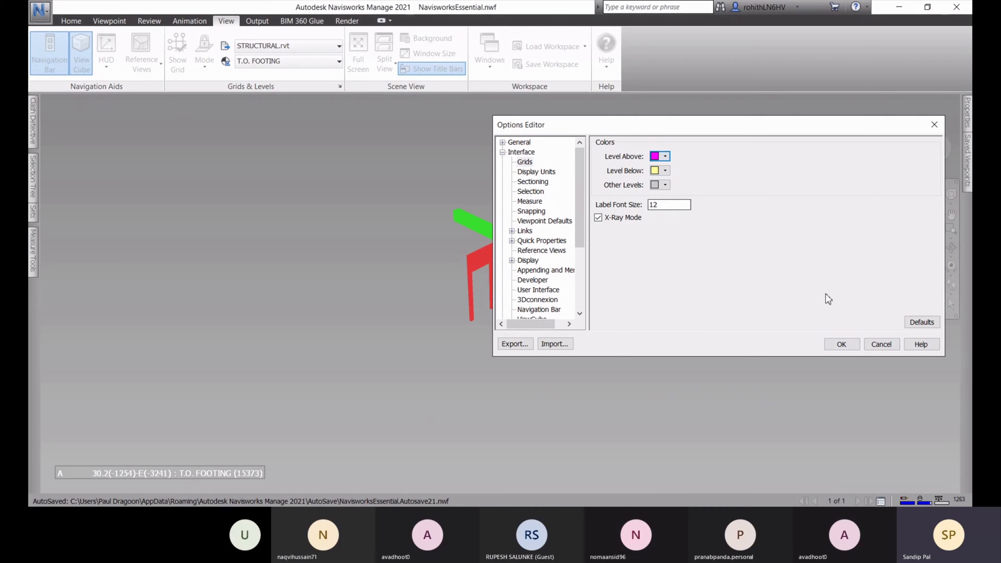
click(877, 346)
click(177, 53)
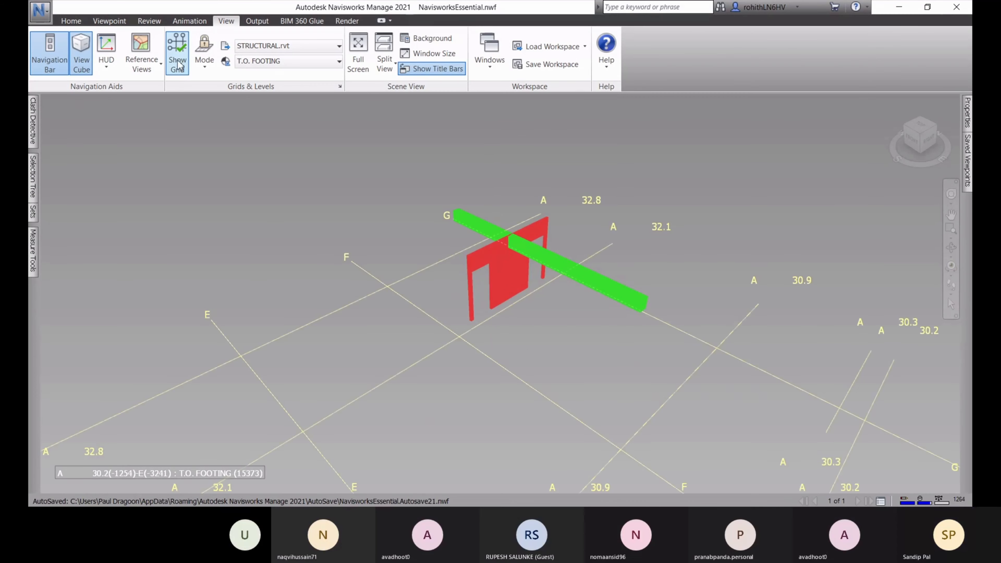
Pan, zoom and orbit the view to a flatter angle over the grid lines
middle_drag(520, 268, 625, 121)
scroll(583, 194, down, 5)
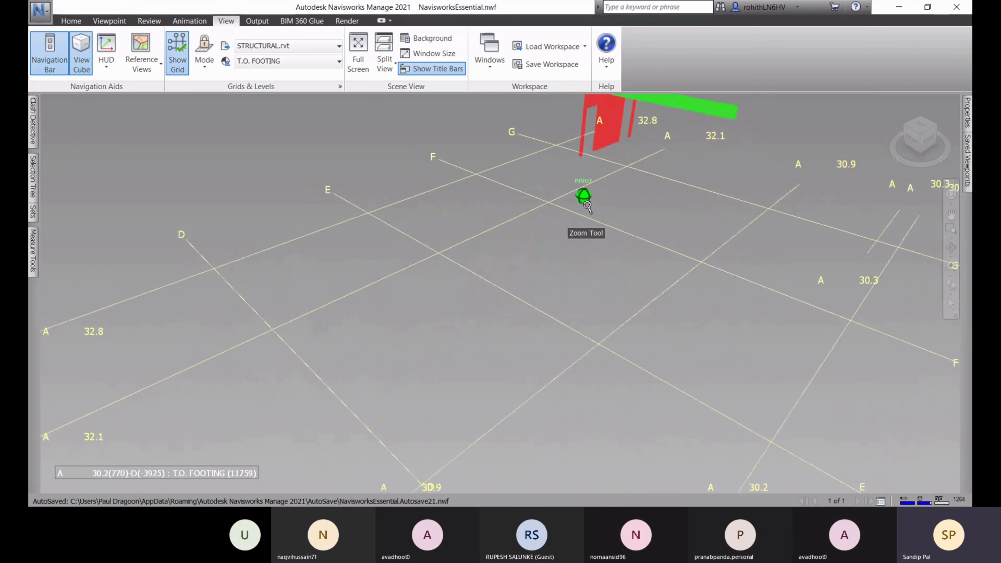
scroll(599, 189, down, 5)
middle_drag(614, 269, 676, 306)
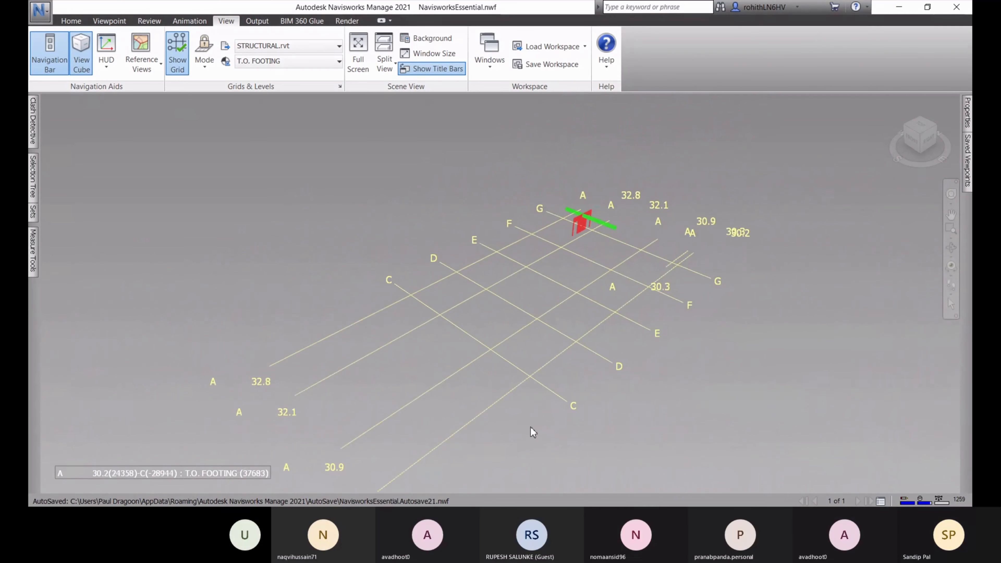
shift+middle_drag(623, 315, 536, 306)
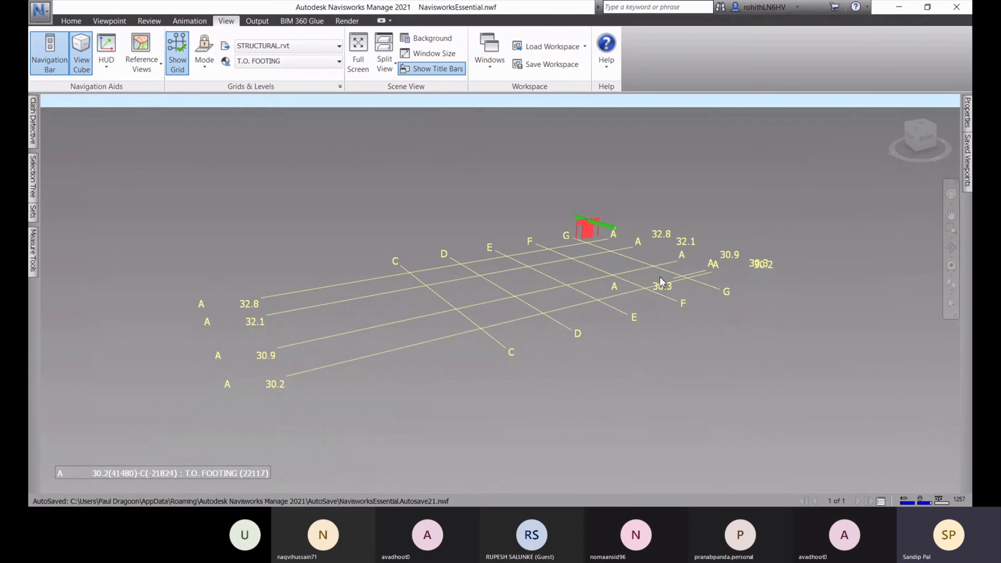
Step the grid level through 101 FIRST FLOOR, 301 THIRD FLOOR and 401 FOURTH FLOOR
click(298, 61)
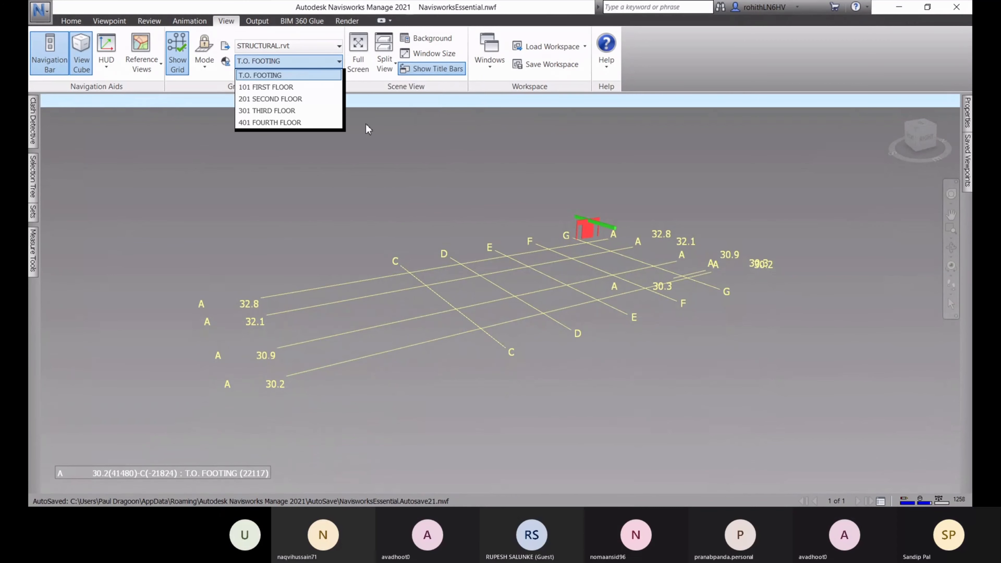
click(272, 87)
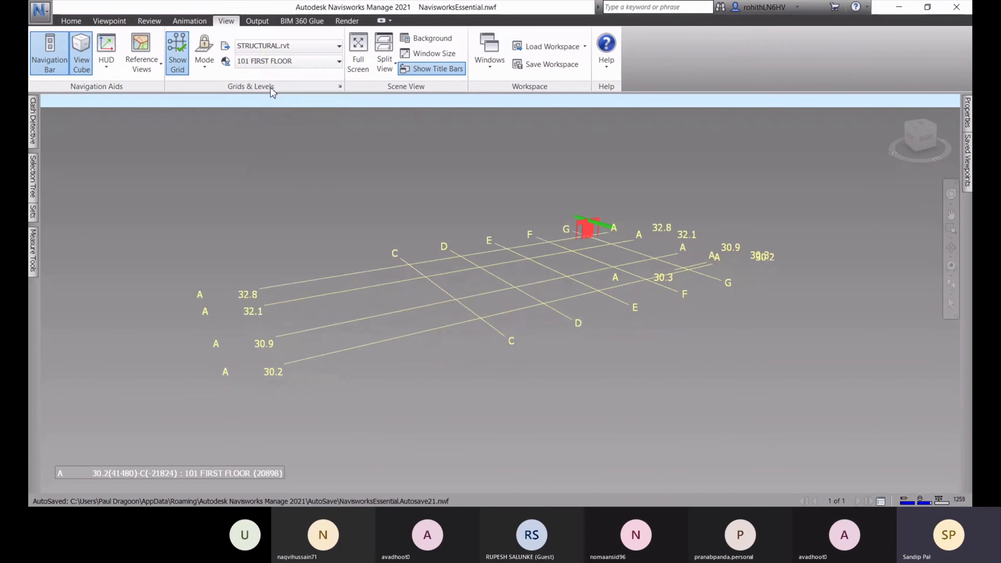
click(290, 62)
click(272, 113)
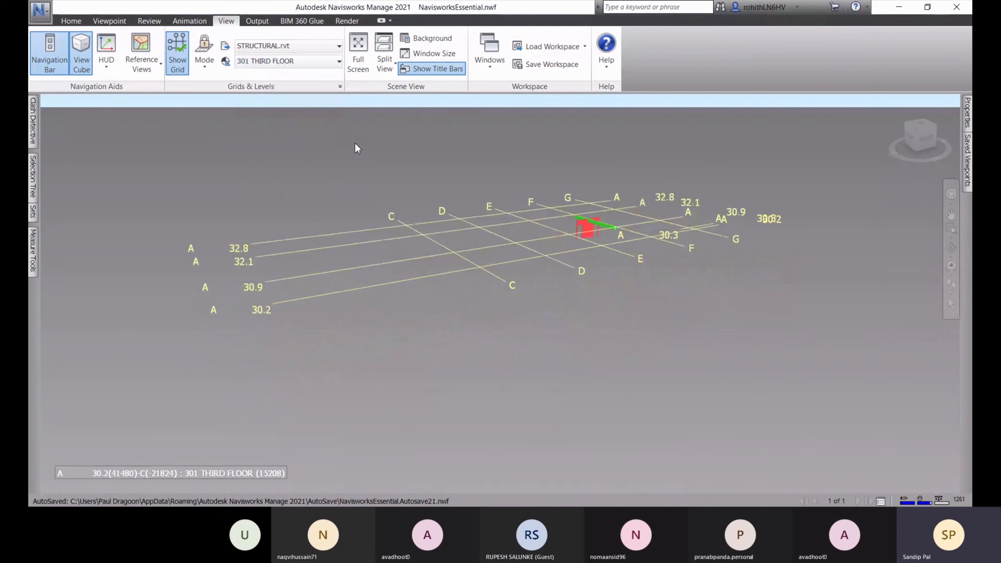
click(264, 64)
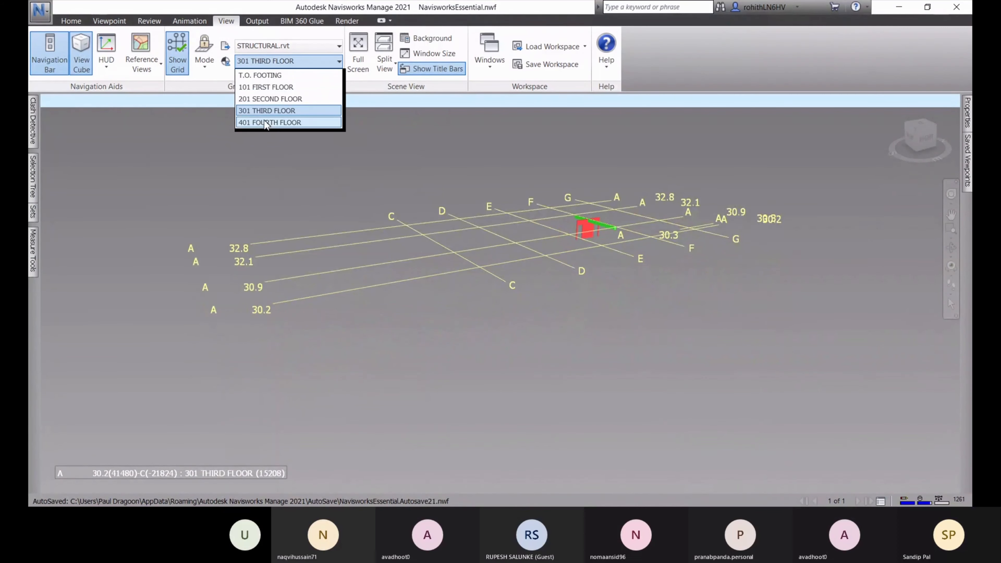
click(268, 114)
Orbit slightly, then hide the grid lines again
mouse_move(567, 280)
shift+middle_down()
mouse_move(682, 320)
mouse_move(530, 285)
mouse_move(576, 282)
shift+middle_up()
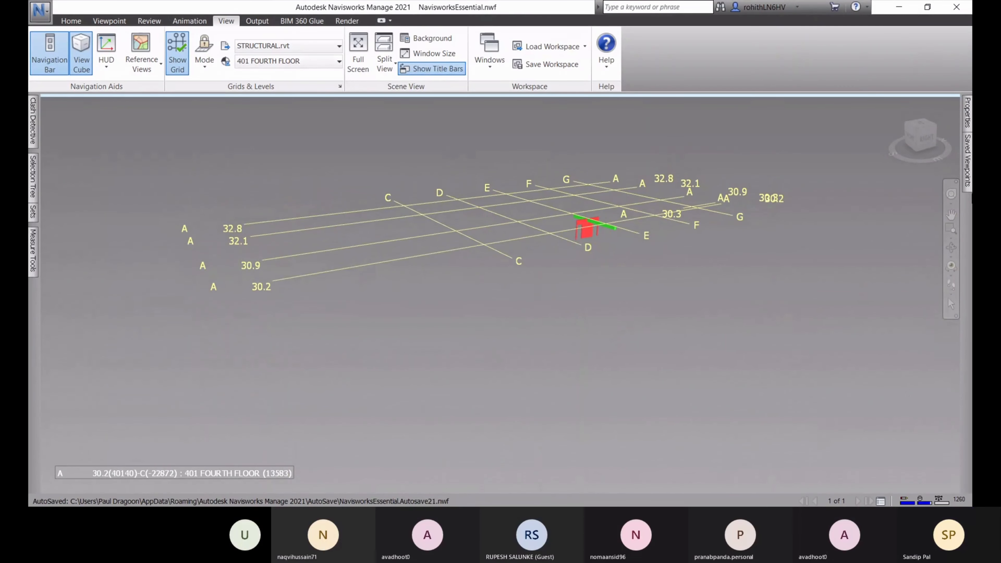
click(968, 162)
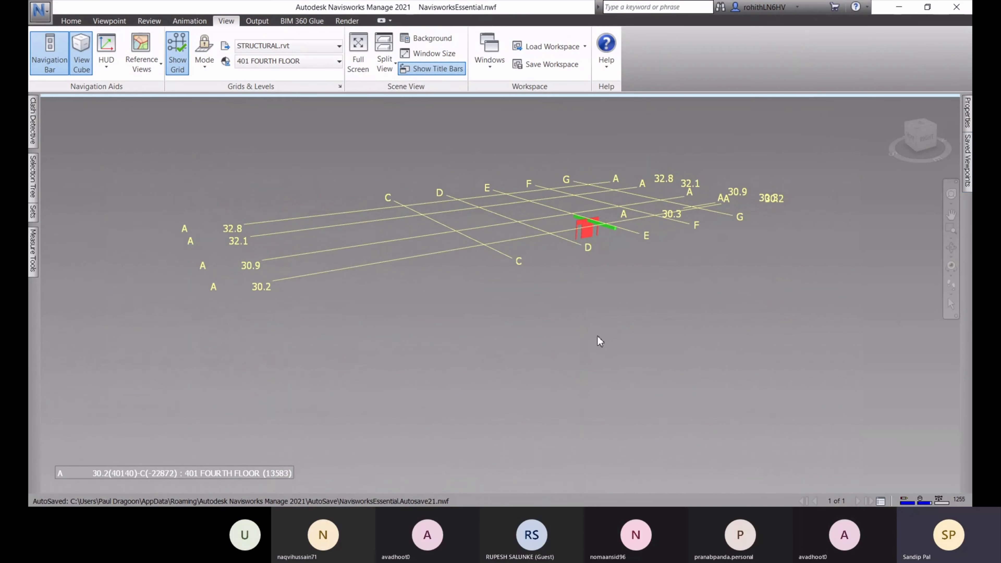
mouse_move(968, 154)
click(177, 55)
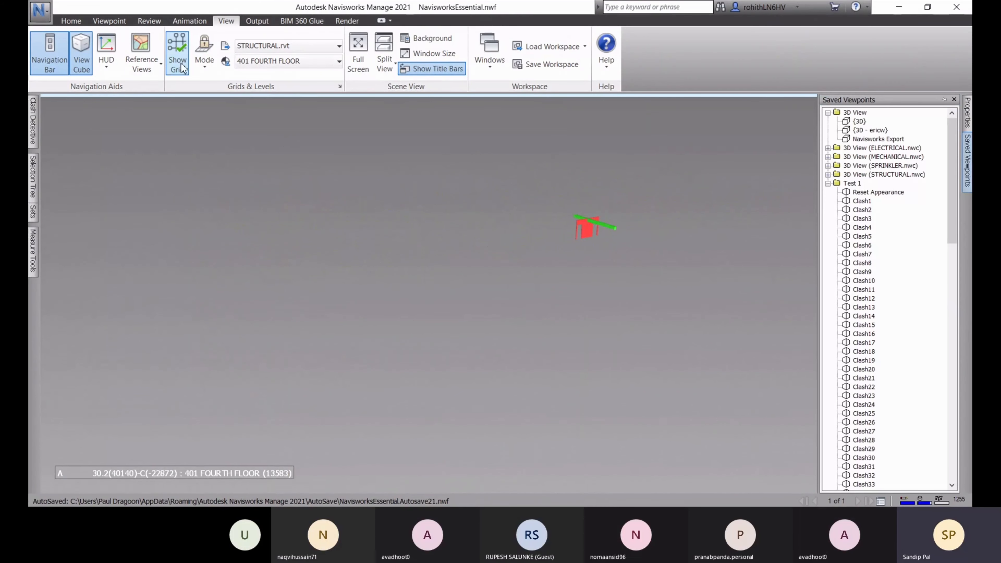
Zoom in on the clashing objects, then Reset Appearance from Saved Viewpoints to see the whole building
scroll(378, 106, up, 1)
middle_drag(685, 237, 583, 271)
scroll(583, 270, up, 3)
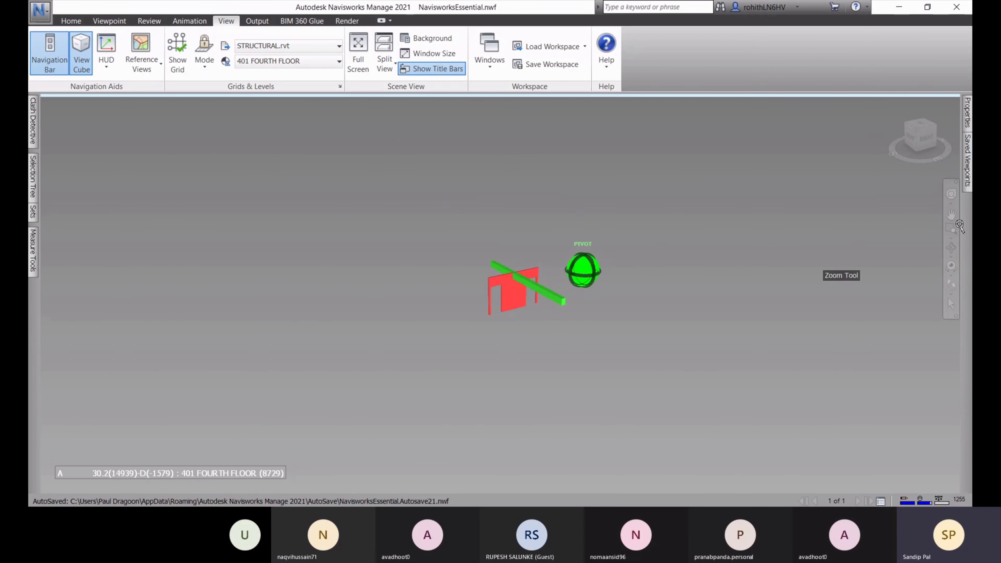
mouse_move(968, 162)
click(877, 193)
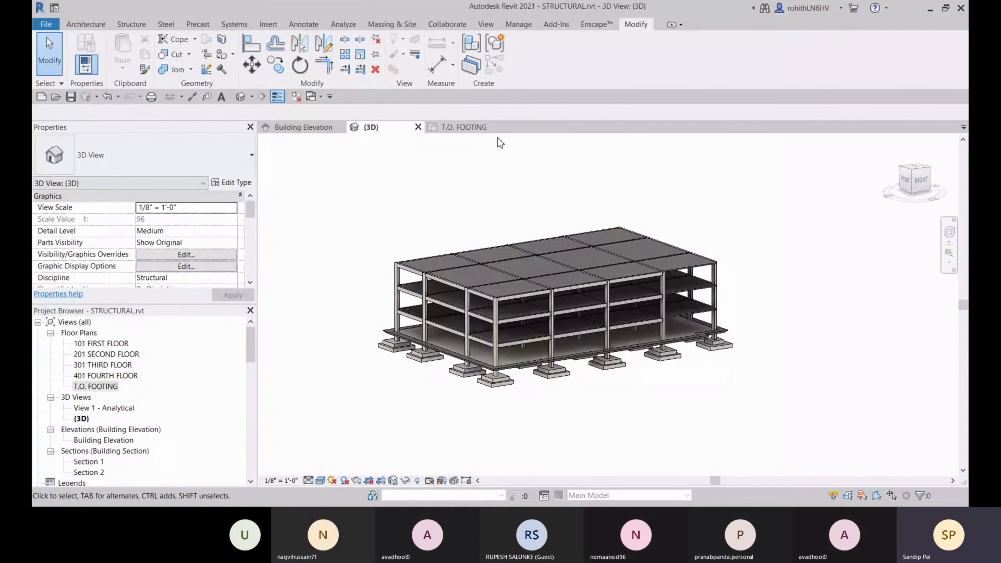
click(457, 26)
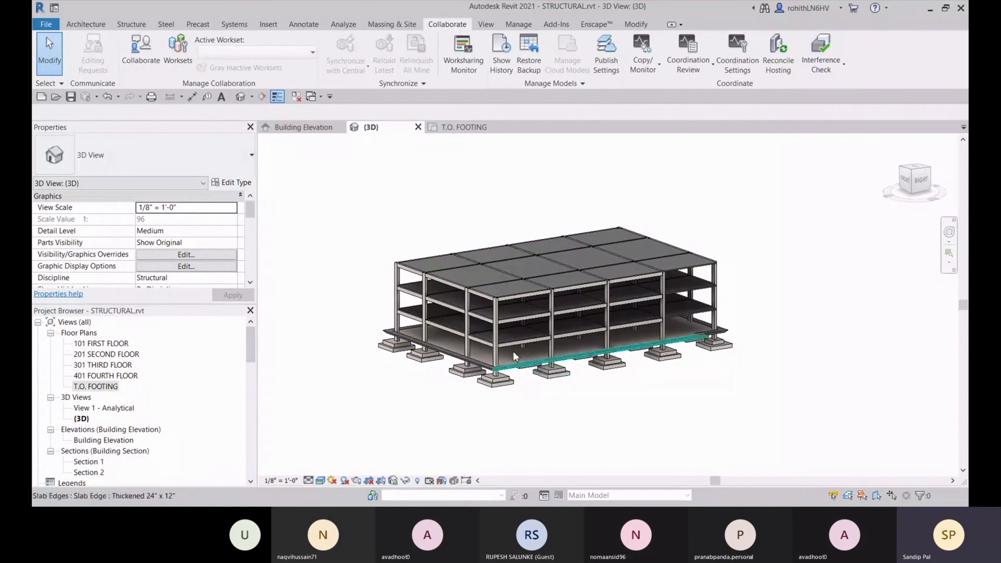
click(840, 72)
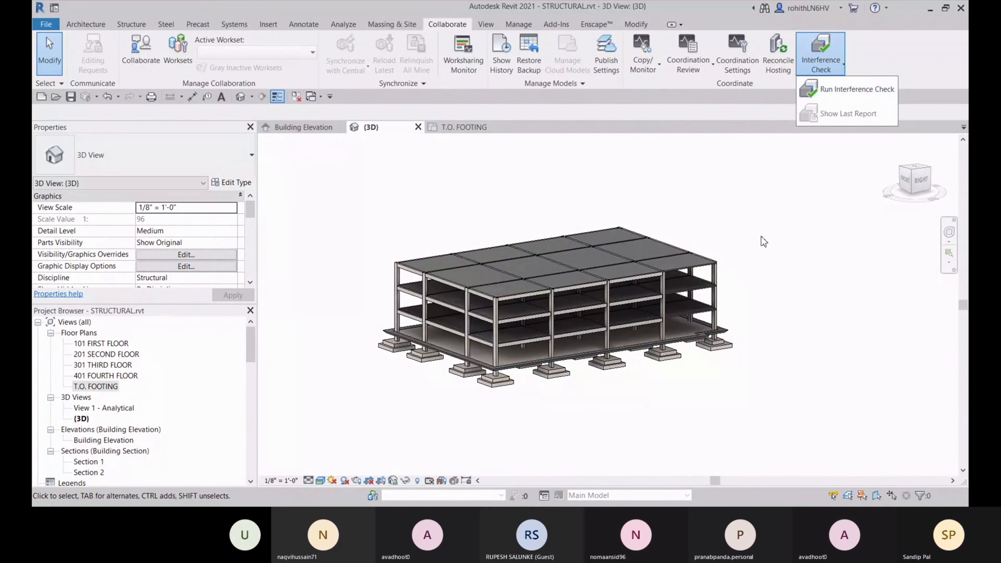
click(766, 219)
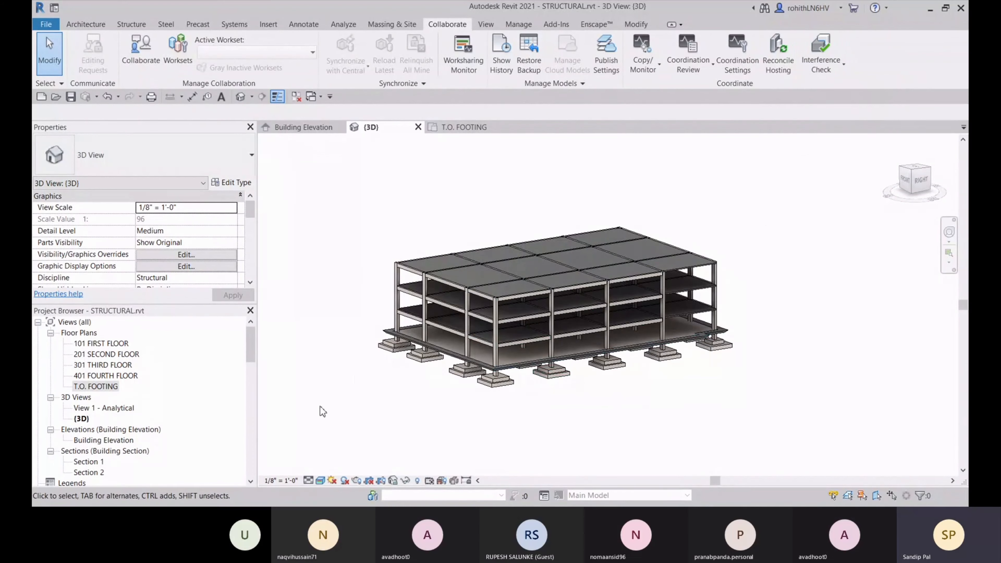
scroll(556, 353, up, 2)
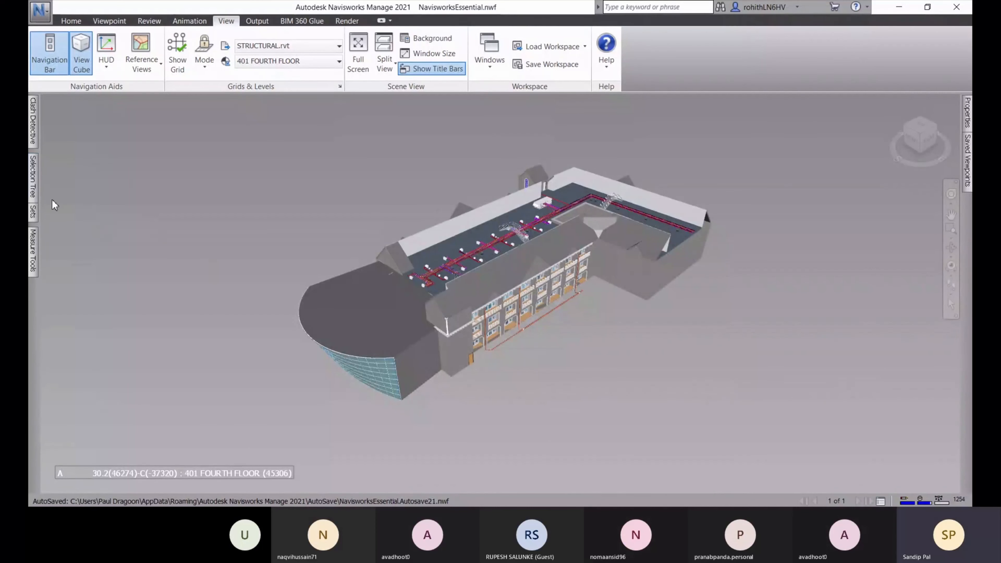
Slide out the Clash Detective panel showing Test 1's 114 clashes
click(31, 140)
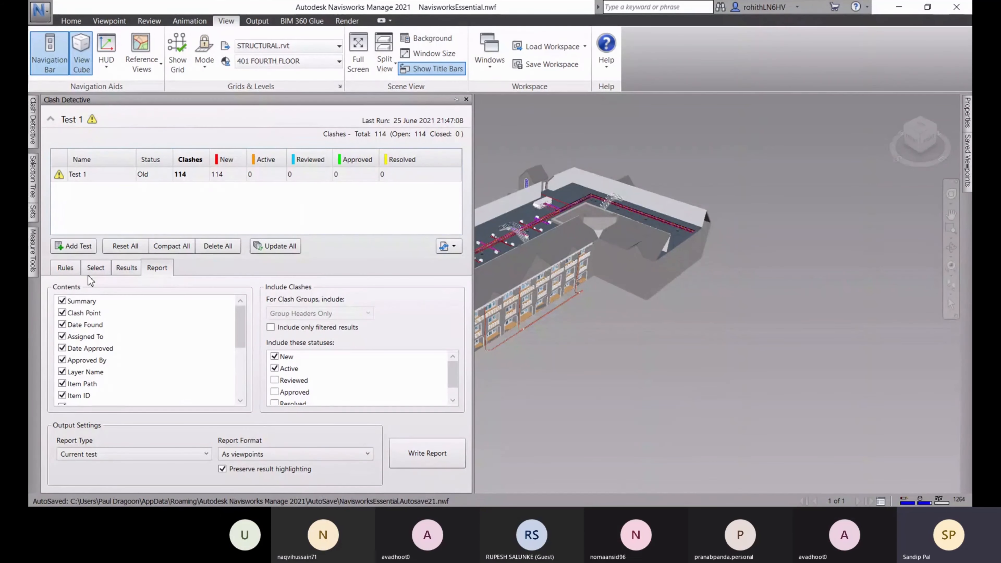
Check Test 1's selection sets and ignore rules, then display its individual clash results
click(95, 268)
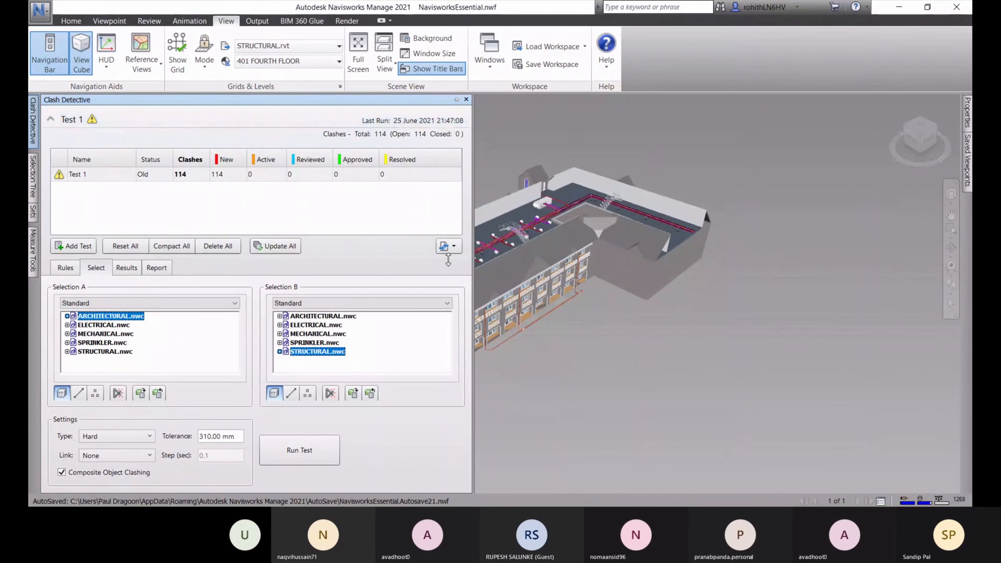
click(66, 268)
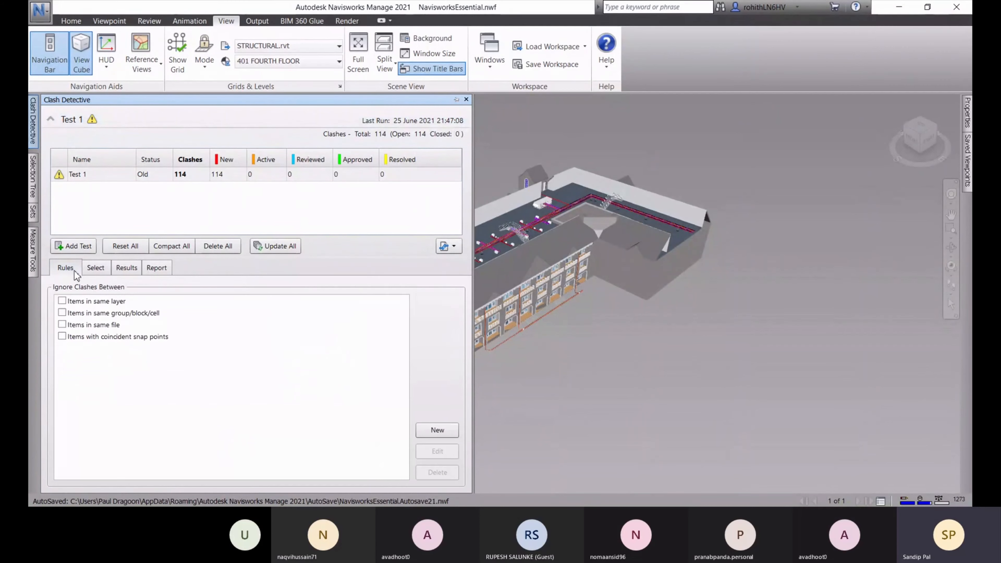
click(95, 268)
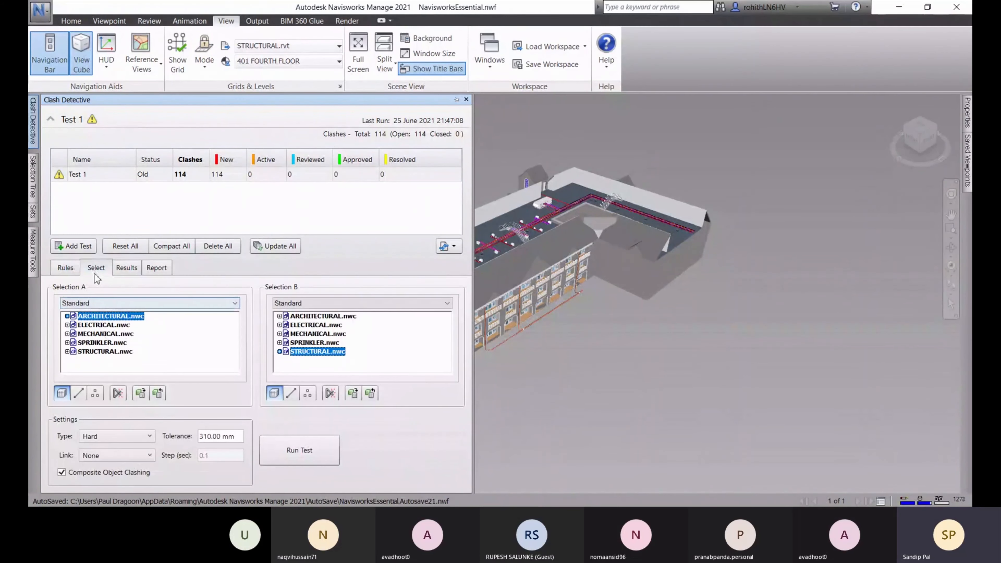
click(126, 267)
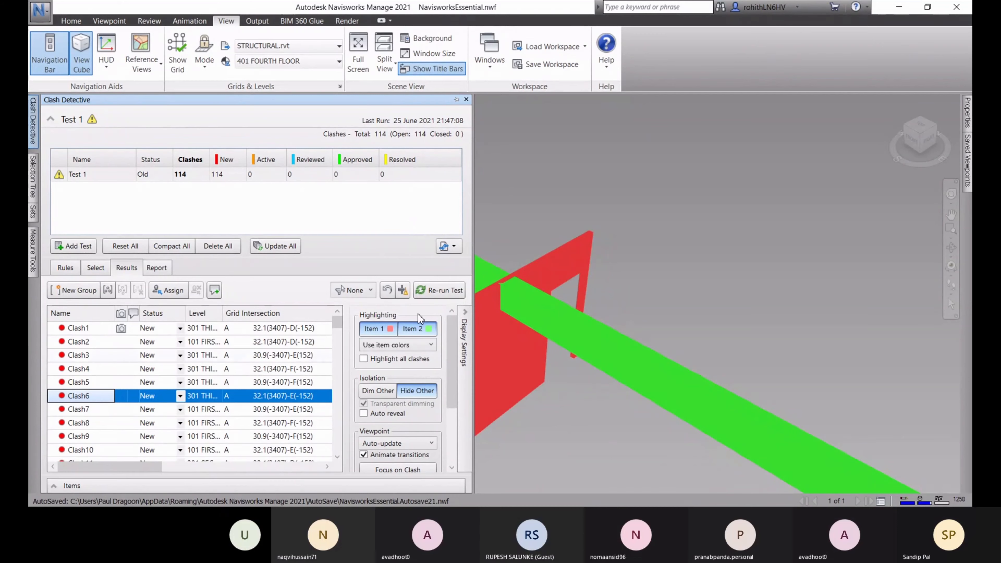
Set Clash1's status to Resolved and Clash2's status to Approved
click(164, 330)
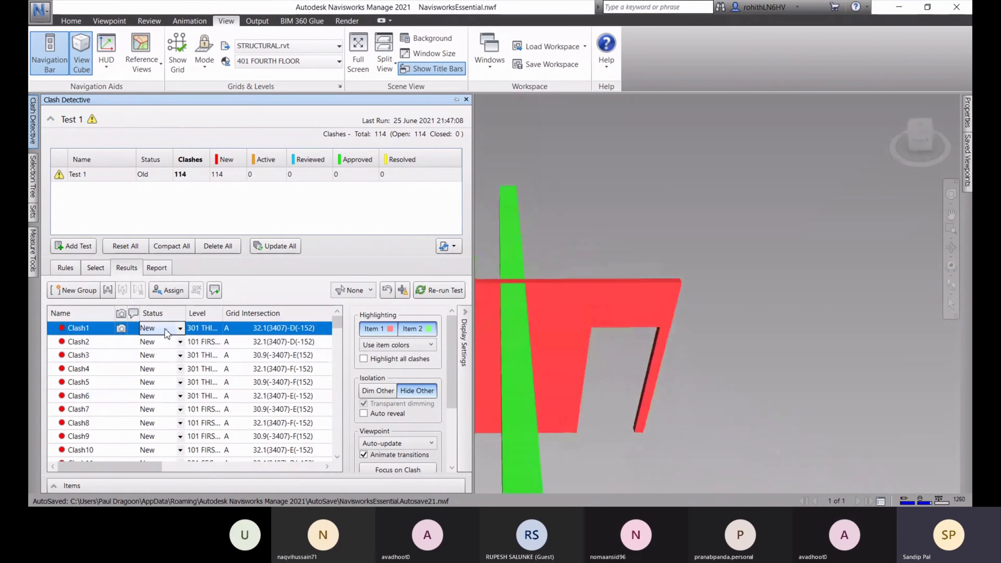
click(180, 329)
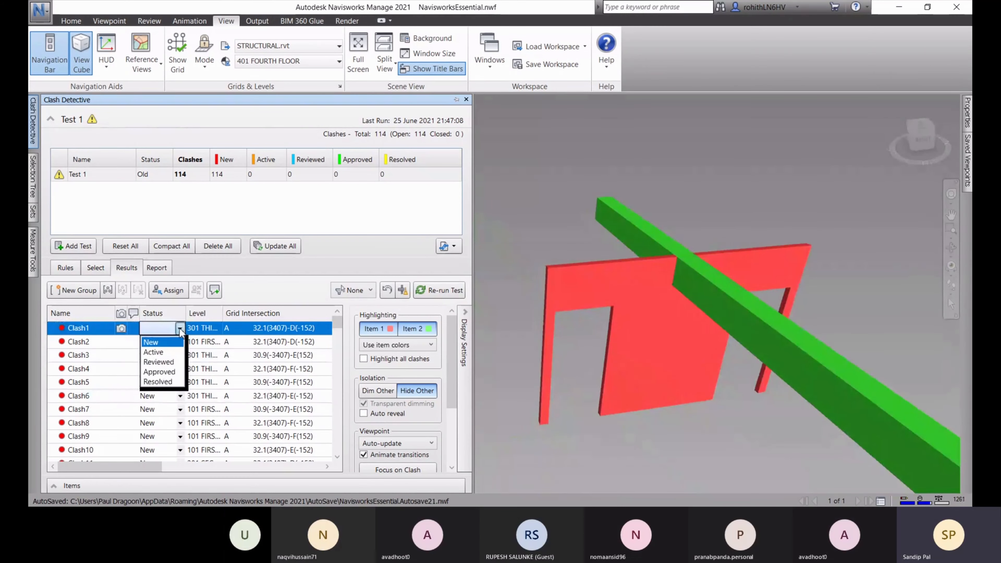
click(157, 382)
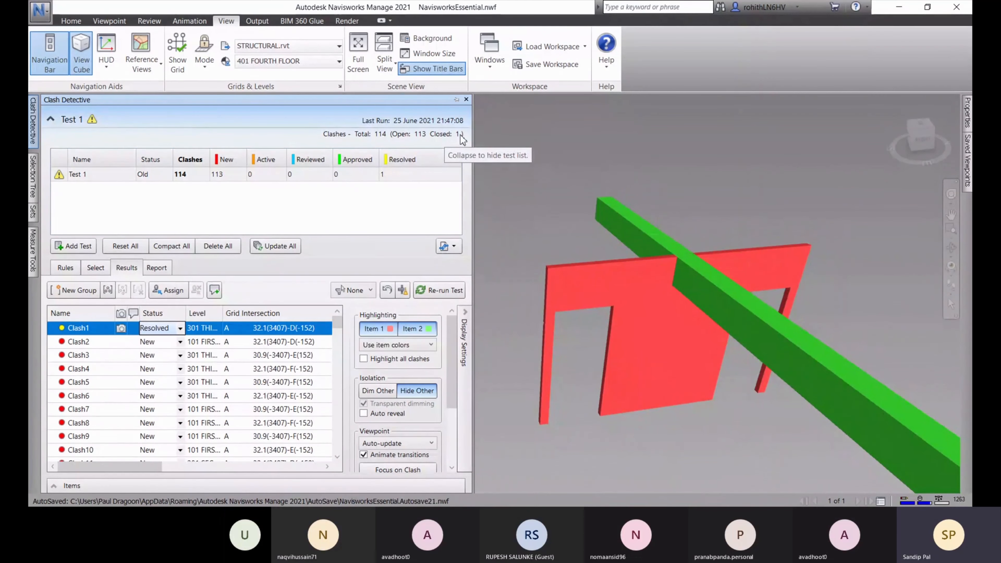
click(180, 342)
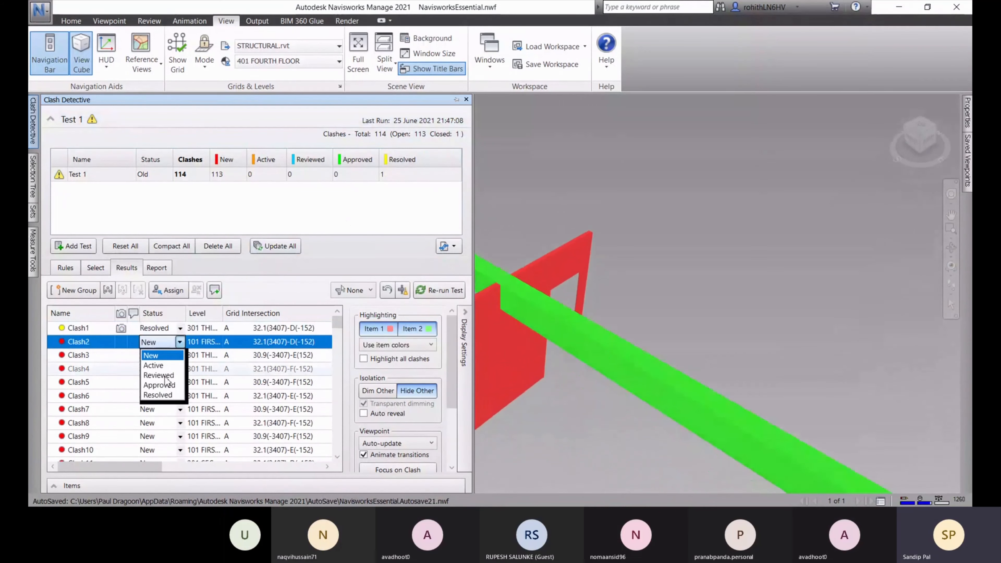
click(155, 388)
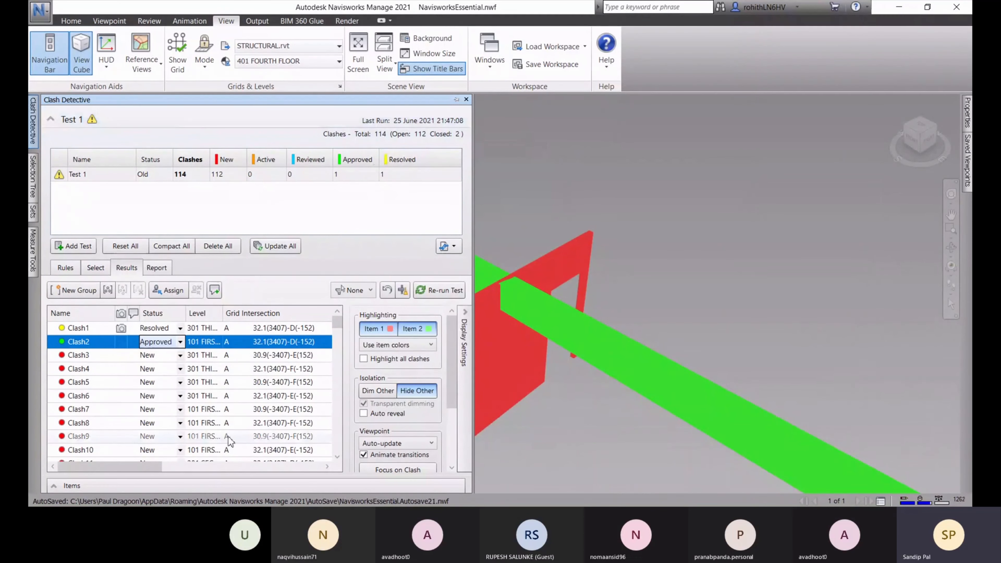
Mark Clash3 Reviewed and compact resolved clashes, leaving Test 1 with 113
click(167, 355)
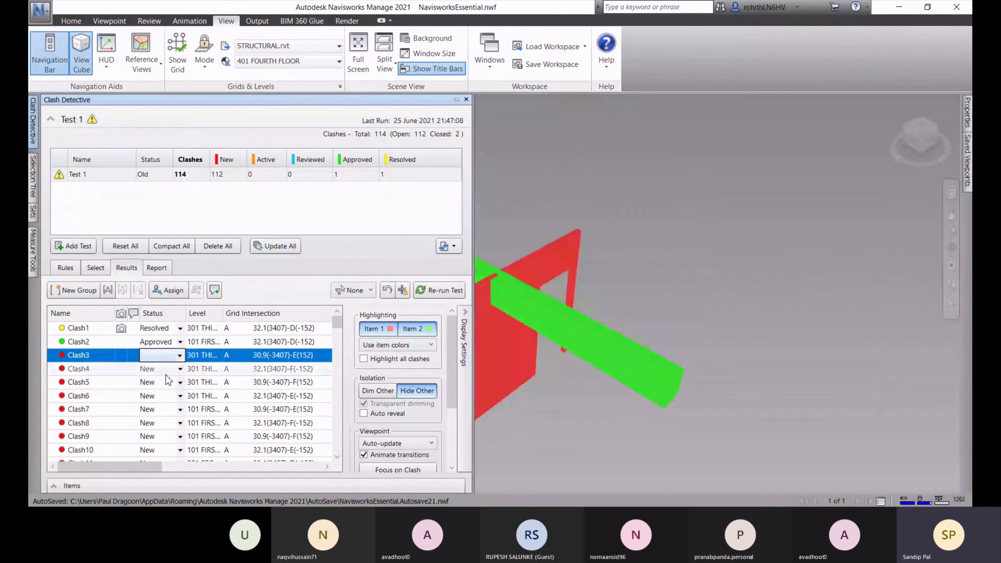
click(168, 355)
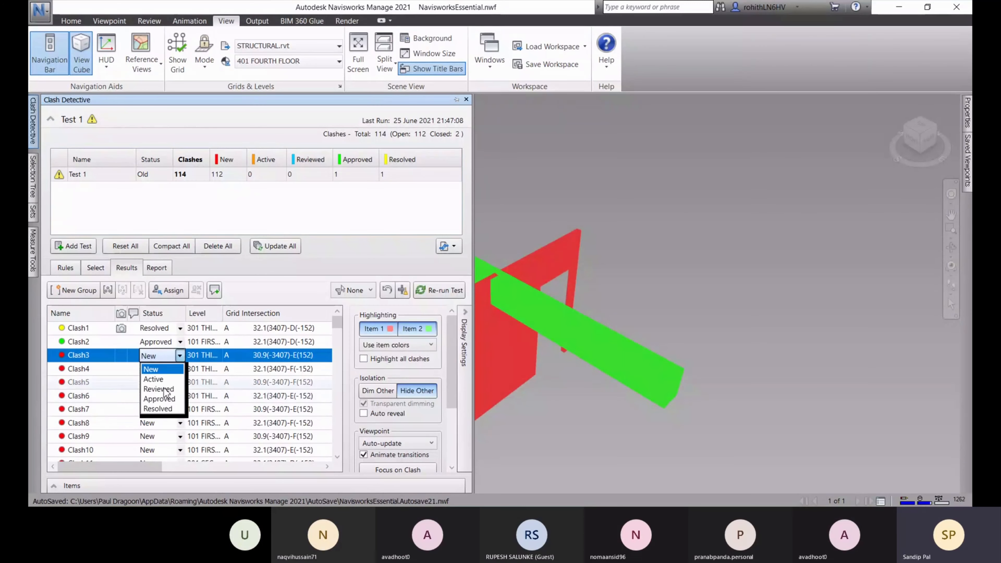
click(158, 386)
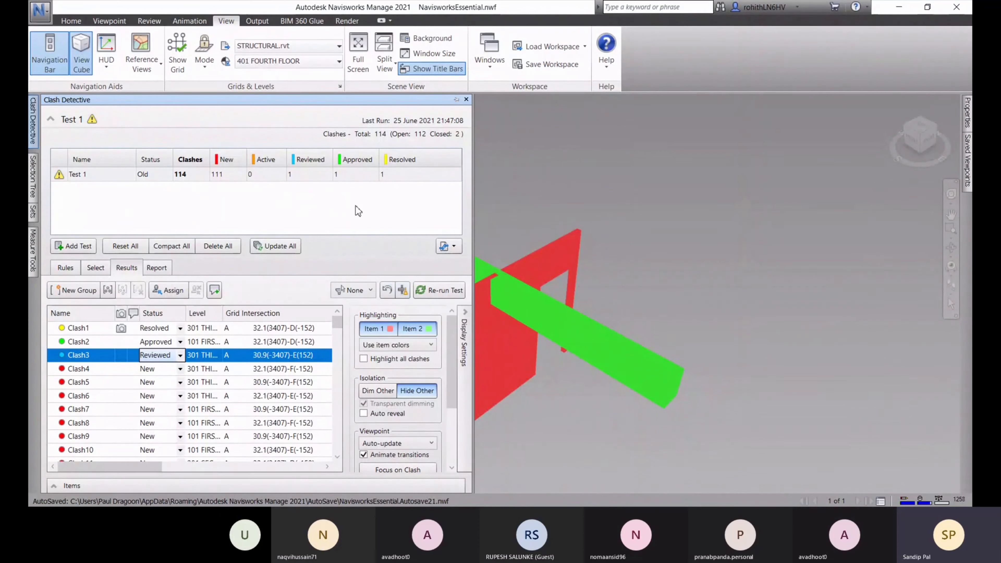
click(402, 292)
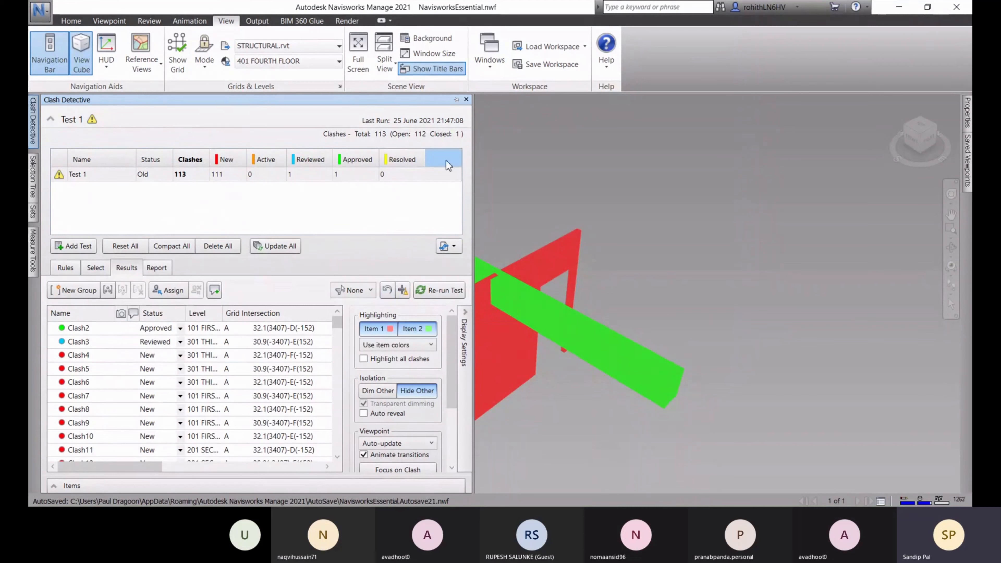